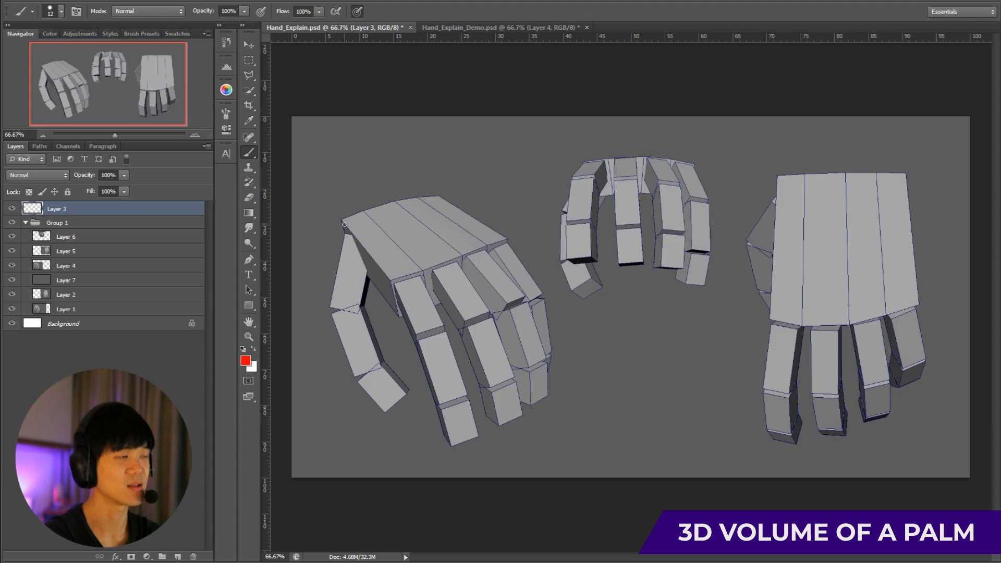
Sketch a red three-dimensional box over the left hand's palm, showing its back surface, front face and side thickness
mouse_move(342, 225)
left_mouse_down()
mouse_move(435, 199)
mouse_move(505, 242)
left_mouse_up()
mouse_move(342, 227)
left_mouse_down()
mouse_move(391, 277)
mouse_move(505, 242)
left_mouse_up()
mouse_move(391, 276)
left_mouse_down()
mouse_move(395, 310)
mouse_move(397, 262)
mouse_move(406, 288)
mouse_move(396, 293)
mouse_move(502, 272)
left_mouse_up()
mouse_move(342, 227)
left_mouse_down()
mouse_move(355, 267)
mouse_move(395, 312)
left_mouse_up()
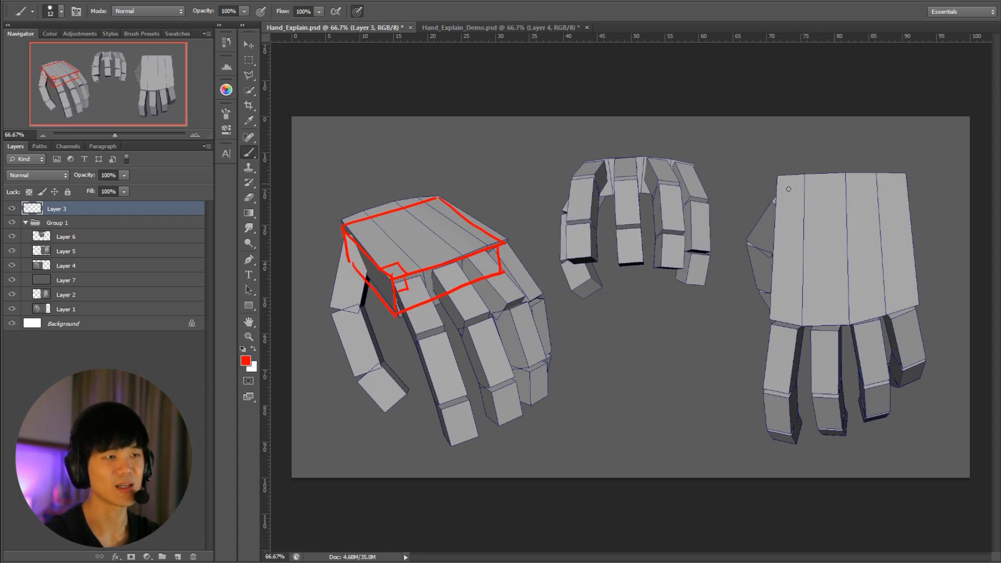
Draw a straight-edged red rectangle over the right hand's palm and add inward-pointing arrows at both wrist corners
left_click(763, 179, "shift")
left_click_drag(794, 179, 857, 177)
key("ctrl+z")
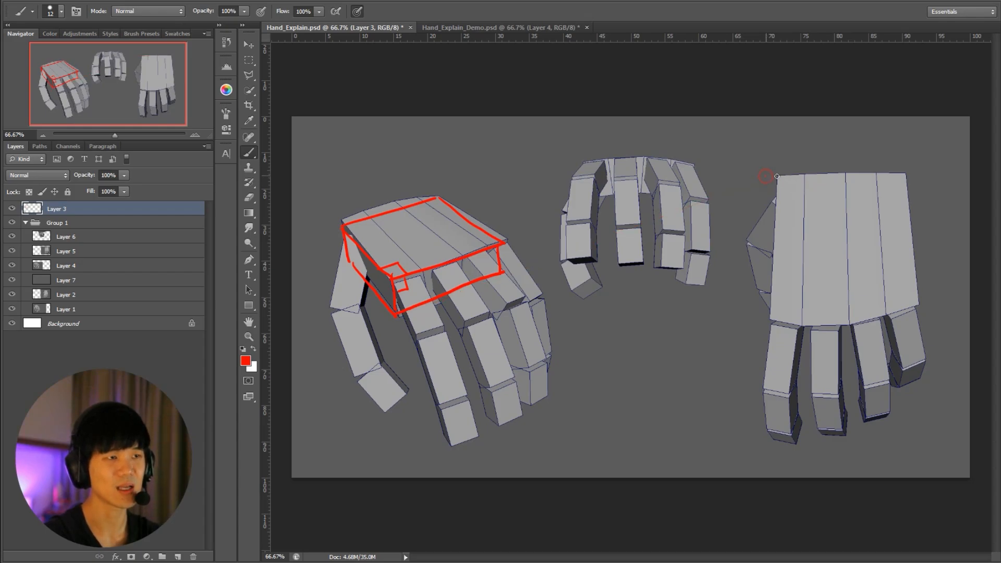
mouse_move(765, 176)
left_mouse_down()
mouse_move(913, 176)
mouse_move(911, 304)
mouse_move(770, 305)
left_mouse_up()
left_click_drag(763, 177, 765, 305, "shift")
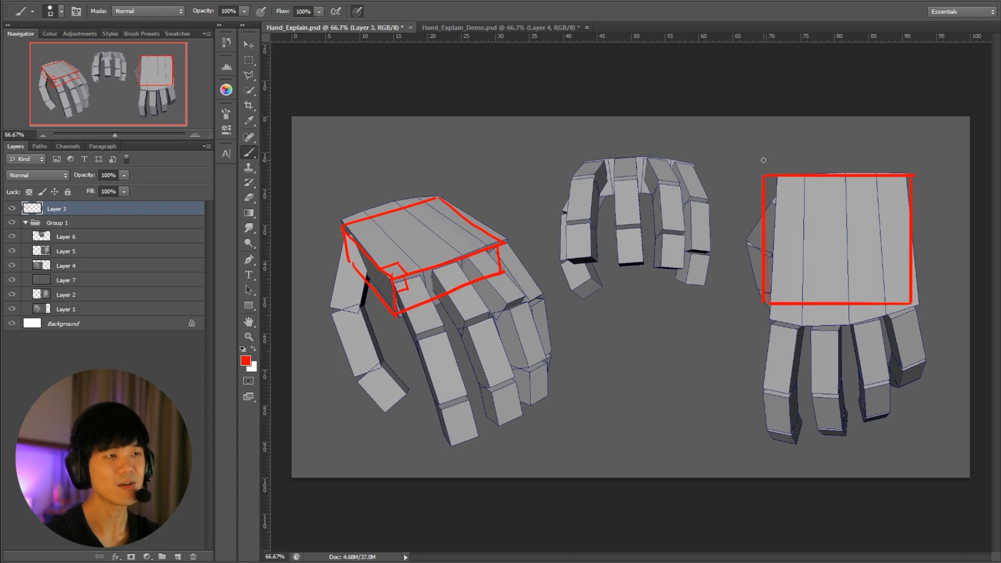
mouse_move(740, 161)
left_mouse_down()
mouse_move(780, 161)
mouse_move(765, 167)
left_mouse_up()
mouse_move(933, 157)
left_mouse_down()
mouse_move(905, 162)
mouse_move(918, 166)
left_mouse_up()
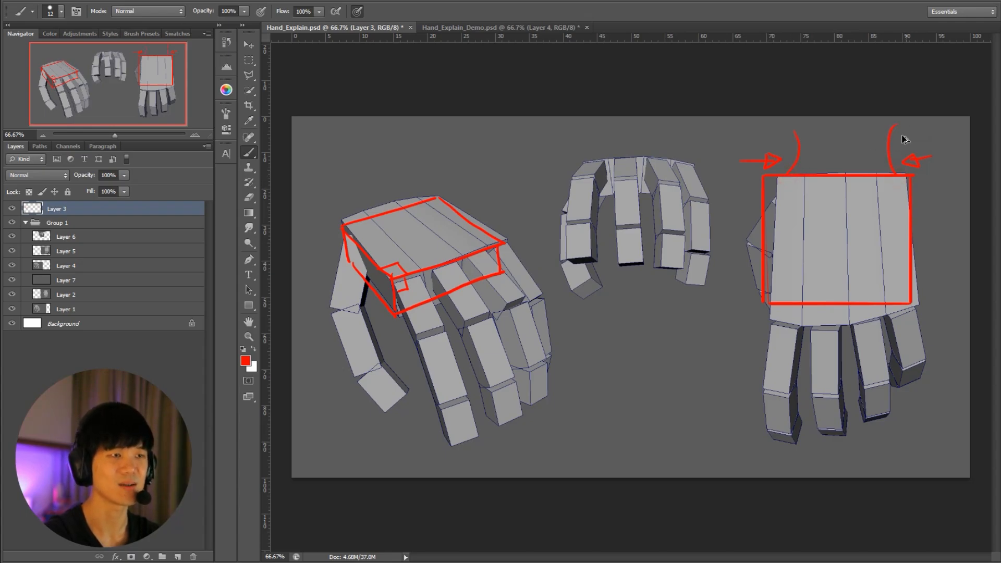
Try hatching the narrow areas between the red rectangle and the tapering wrist sides of the right hand's palm
left_click_drag(773, 176, 770, 254)
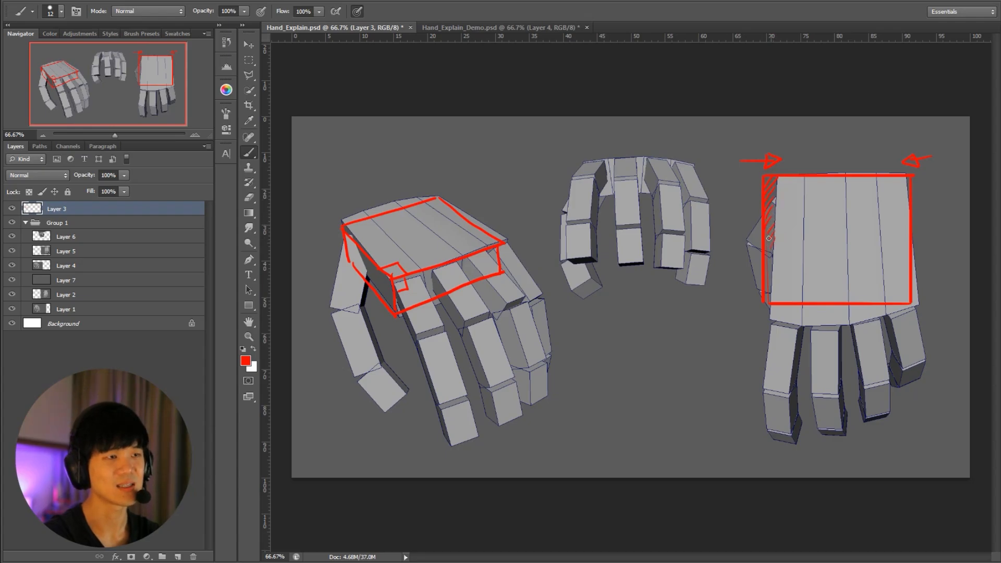
left_click_drag(908, 179, 907, 195)
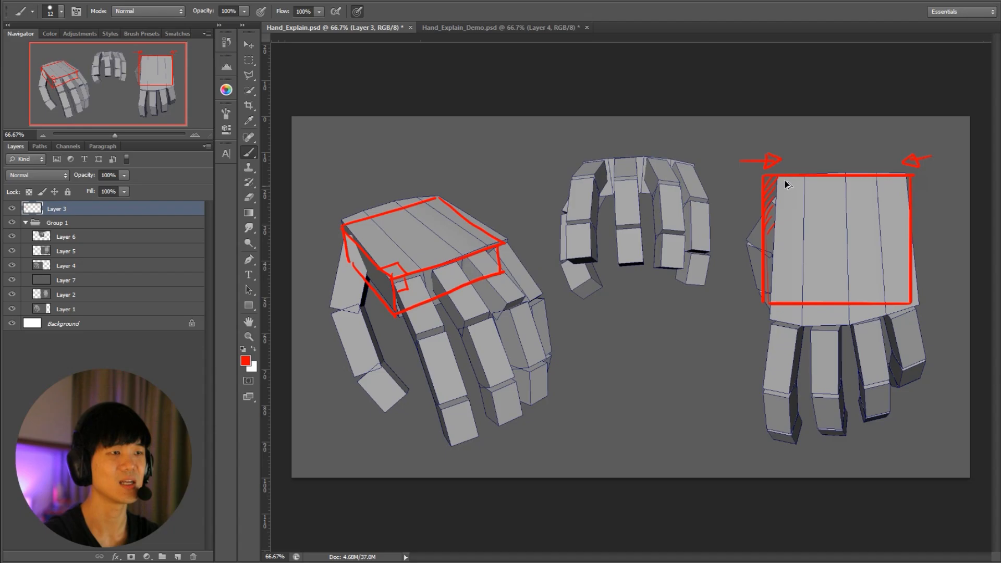
key("ctrl+alt+z")
key("ctrl+alt+z")
key("ctrl+alt+z")
key("ctrl+alt+z")
key("ctrl+alt+z")
key("ctrl+alt+z")
key("ctrl+alt+z")
key("ctrl+alt+z")
key("ctrl+alt+z")
key("ctrl+alt+z")
key("ctrl+alt+z")
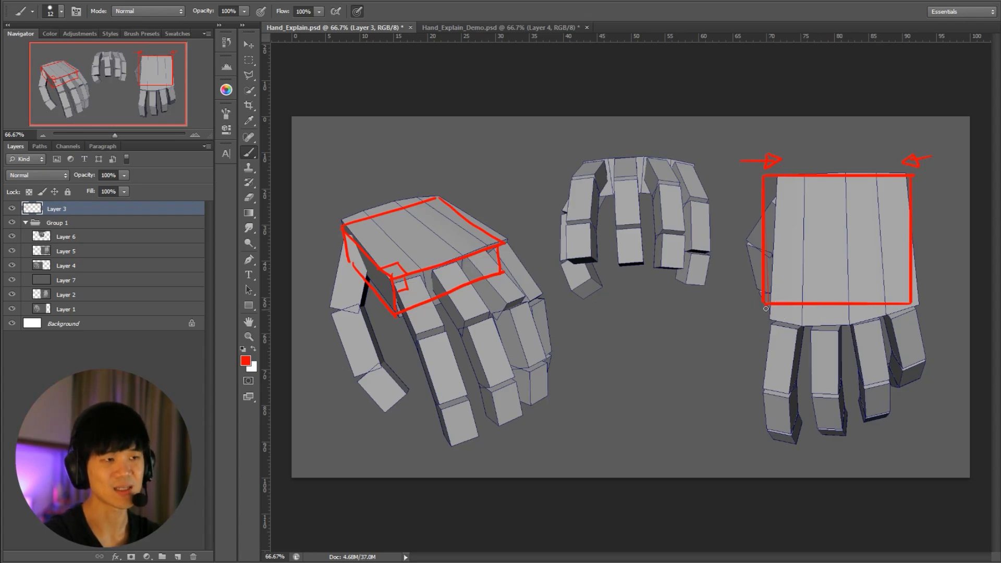
mouse_move(765, 308)
left_mouse_down()
mouse_move(821, 322)
mouse_move(916, 307)
left_mouse_up()
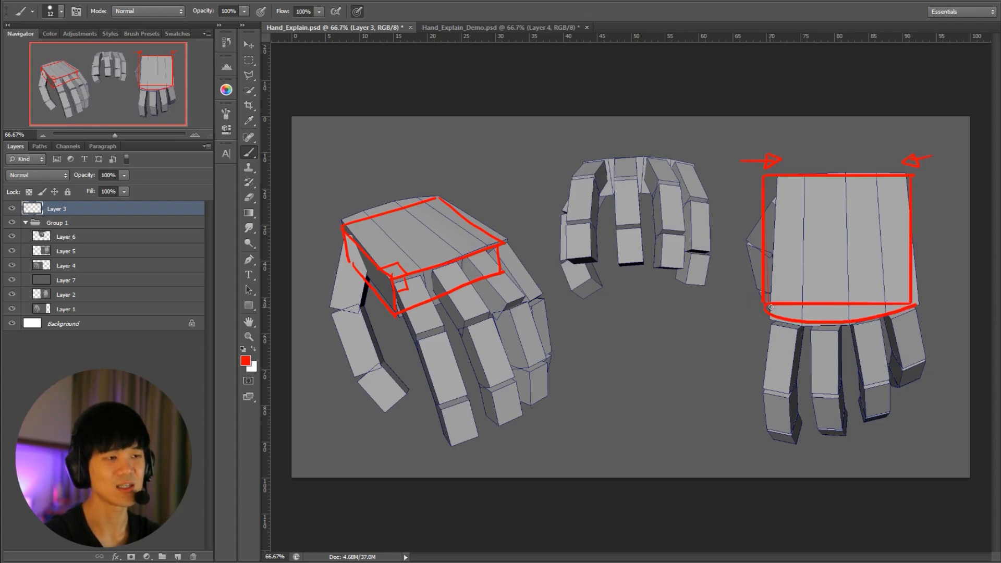
key("ctrl+z")
mouse_move(766, 307)
left_mouse_down()
mouse_move(869, 321)
mouse_move(910, 304)
left_mouse_up()
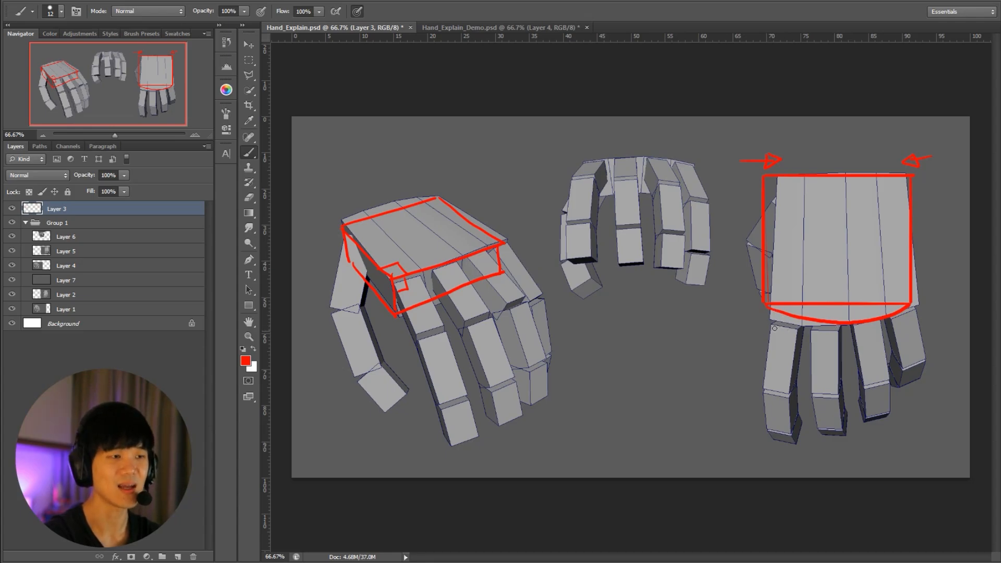
mouse_move(777, 195)
left_mouse_down()
mouse_move(751, 223)
mouse_move(785, 197)
left_mouse_up()
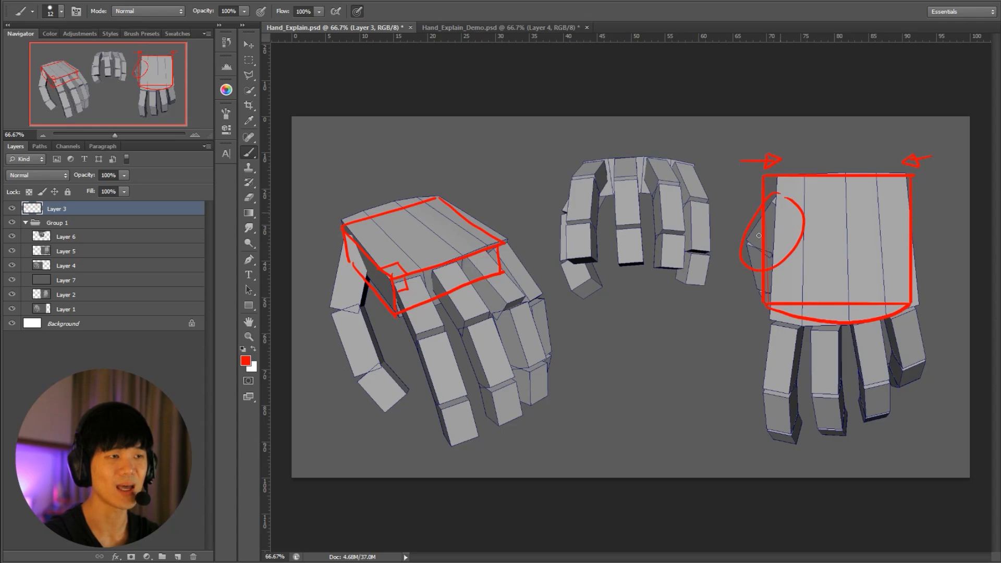
key("ctrl+alt+z")
key("ctrl+alt+z")
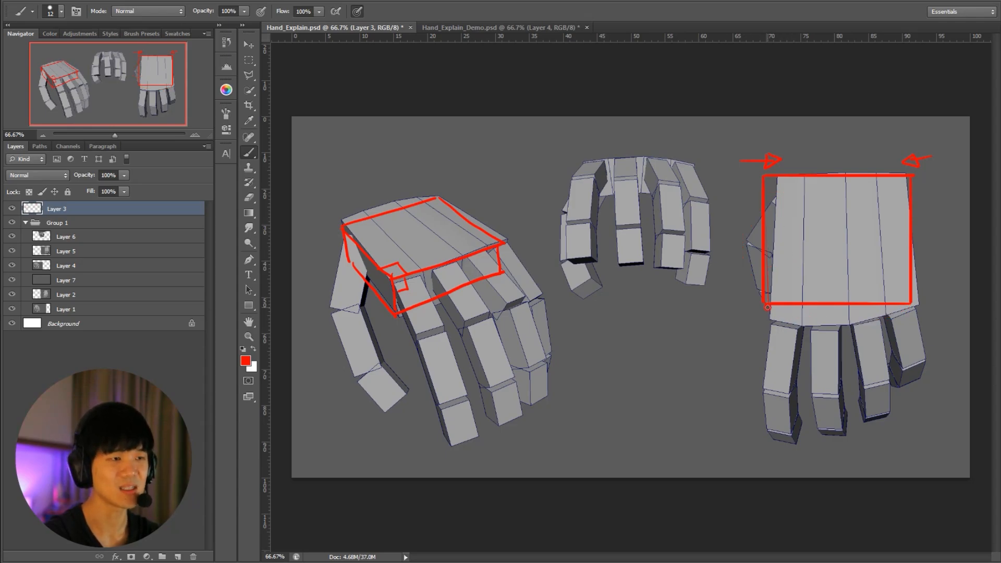
mouse_move(767, 308)
left_mouse_down()
mouse_move(774, 320)
mouse_move(808, 324)
mouse_move(903, 304)
left_mouse_up()
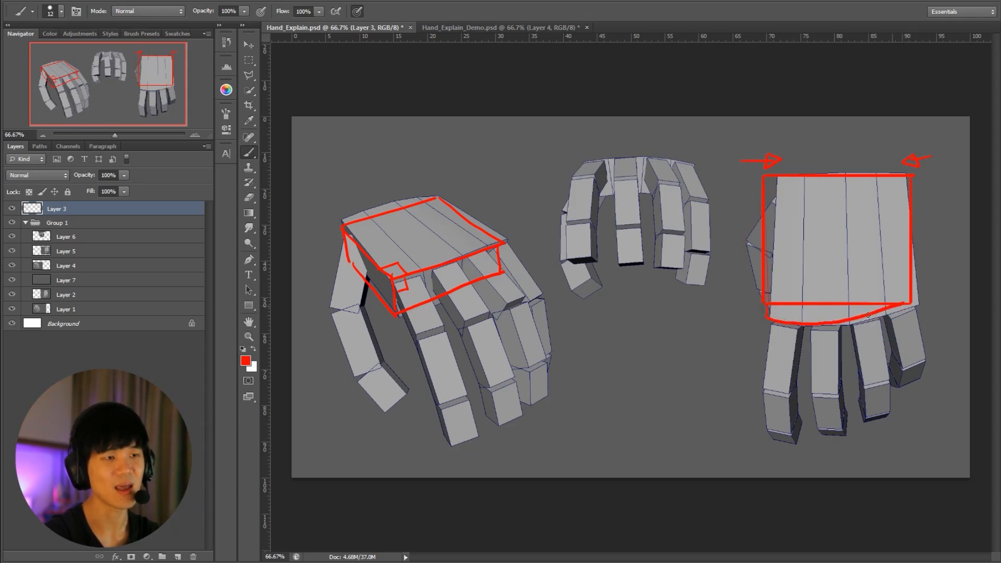
key("ctrl+alt+z")
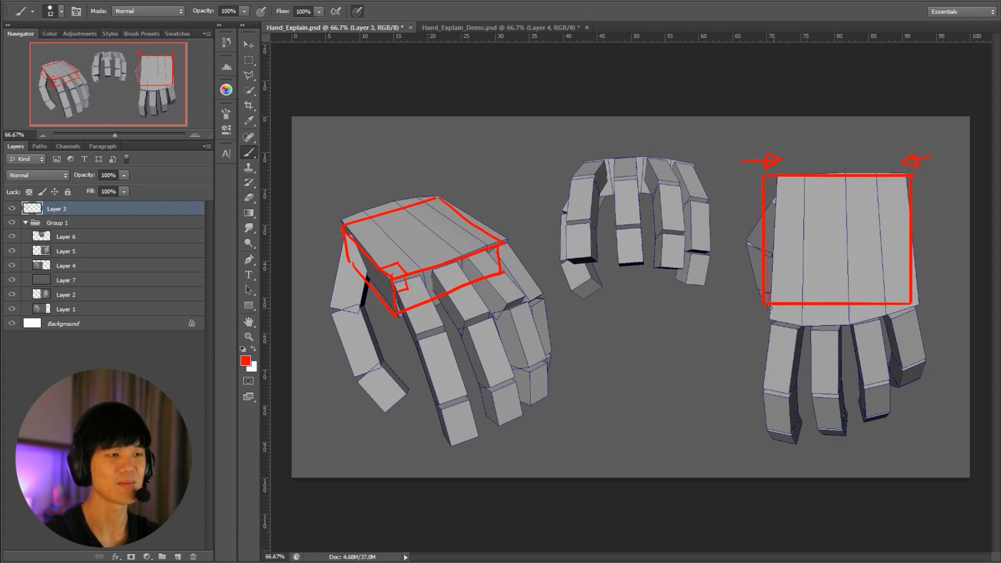
Draw a curved knuckle line below the right hand's palm rectangle and mark the four finger positions with short ticks across it
mouse_move(764, 319)
left_mouse_down()
mouse_move(795, 327)
mouse_move(913, 302)
left_mouse_up()
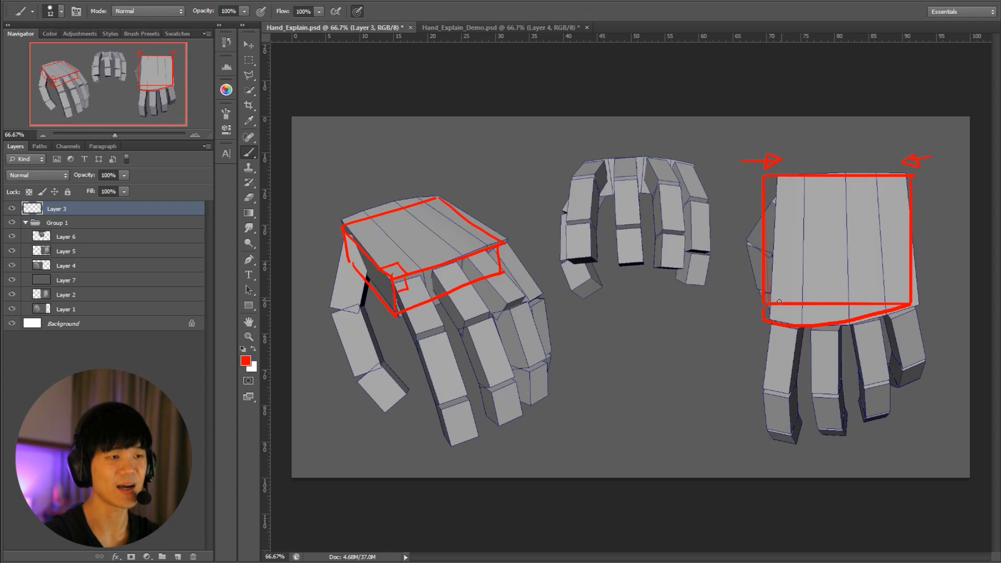
mouse_move(784, 298)
left_mouse_down()
mouse_move(784, 311)
mouse_move(897, 308)
left_mouse_up()
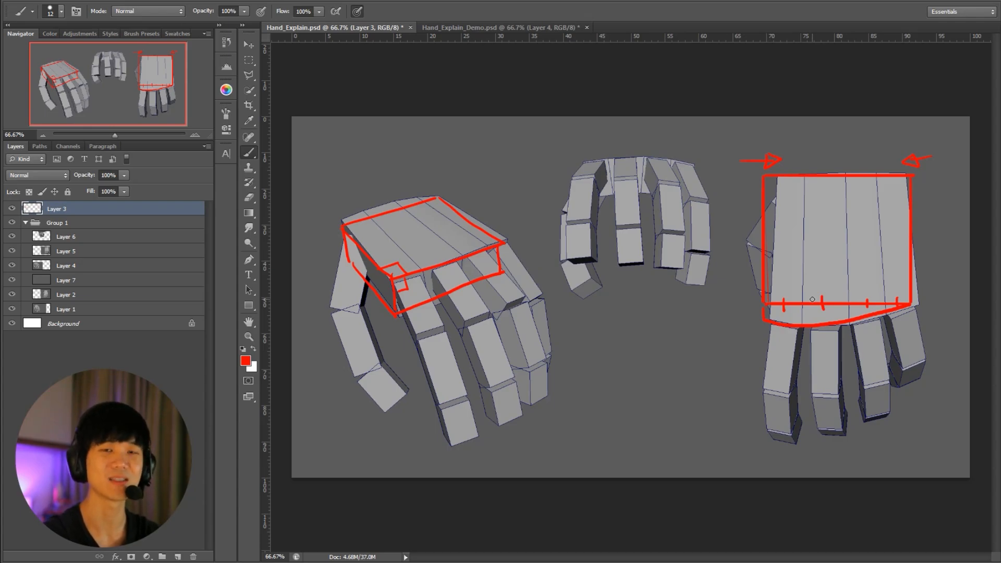
key("ctrl+alt+z")
key("ctrl+alt+z")
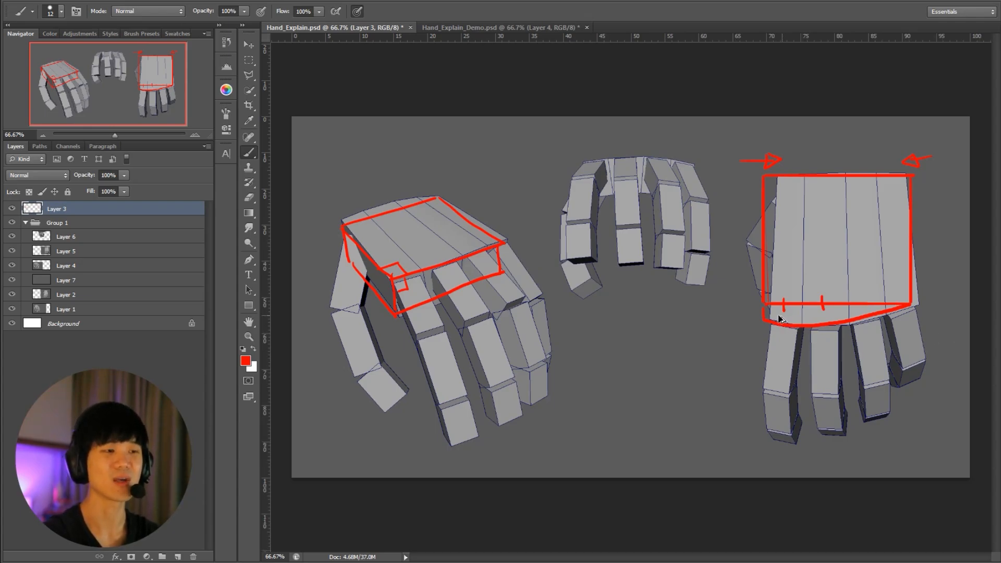
mouse_move(783, 318)
left_mouse_down()
mouse_move(783, 334)
mouse_move(864, 328)
mouse_move(898, 313)
mouse_move(902, 323)
left_mouse_up()
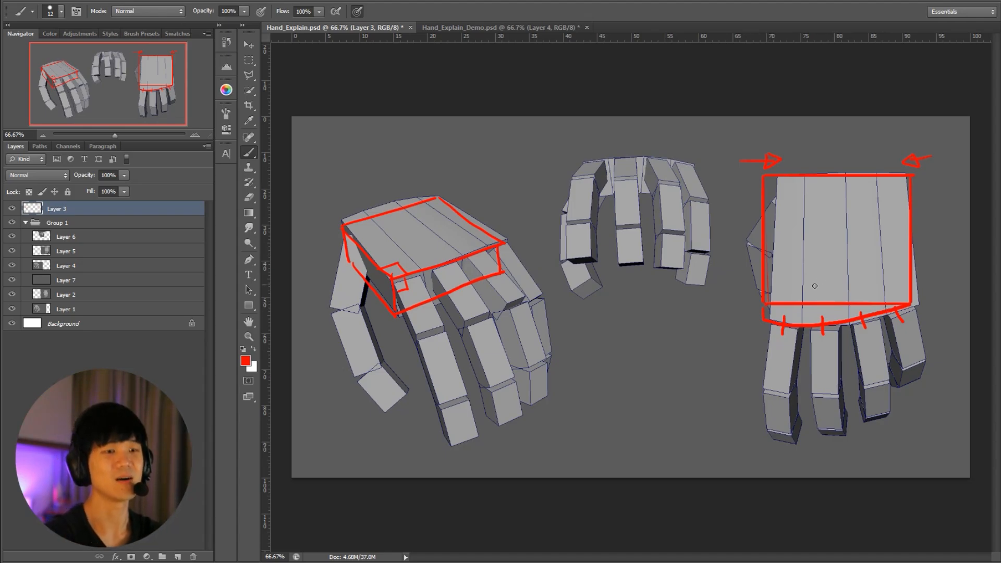
key("ctrl+alt+z")
key("ctrl+alt+z")
key("ctrl+alt+z")
key("ctrl+alt+z")
key("ctrl+alt+z")
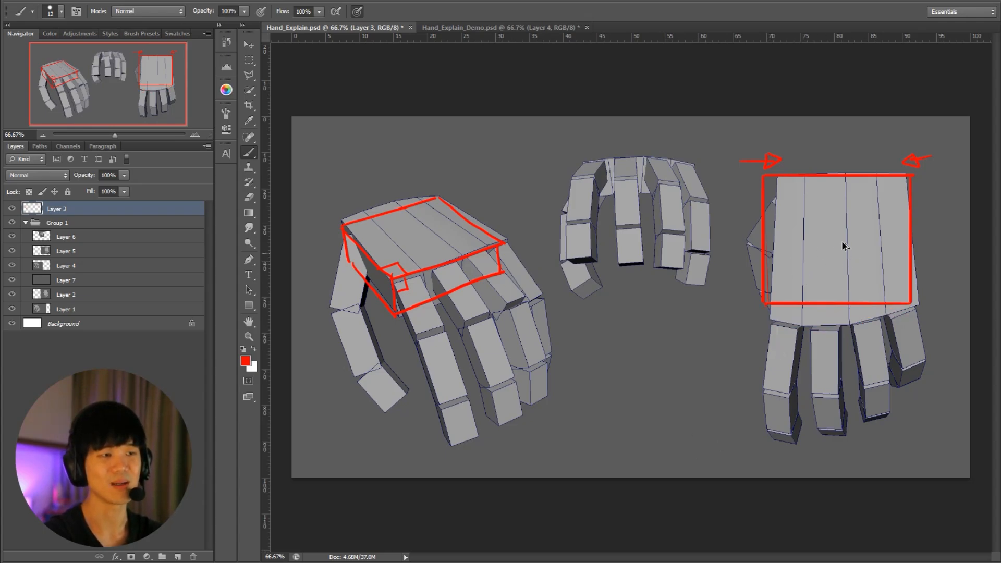
key("ctrl+alt+z")
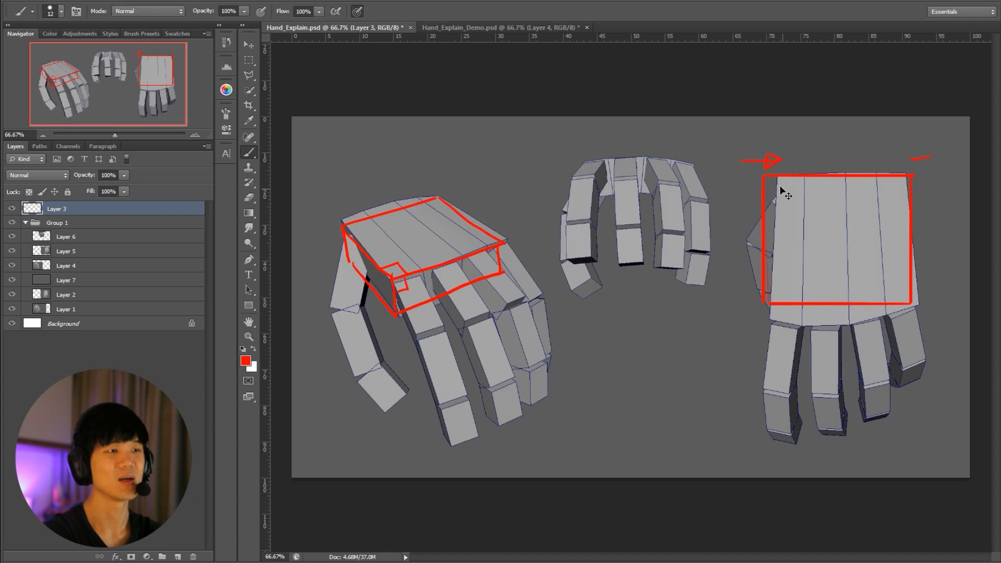
key("ctrl+shift+z")
key("ctrl+shift+z")
key("ctrl+shift+z")
key("ctrl+shift+z")
key("ctrl+shift+z")
key("ctrl+shift+z")
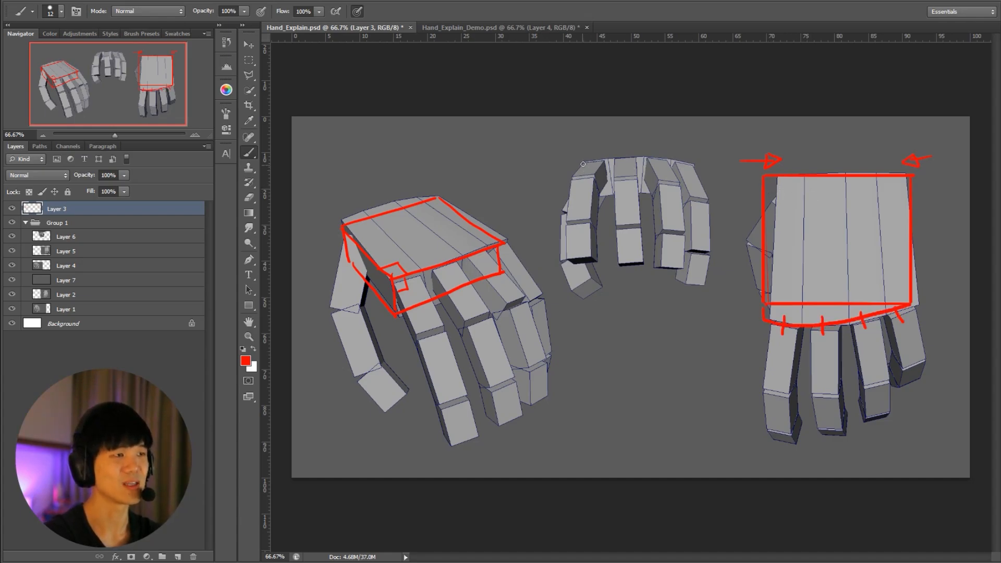
left_click_drag(584, 162, 694, 169)
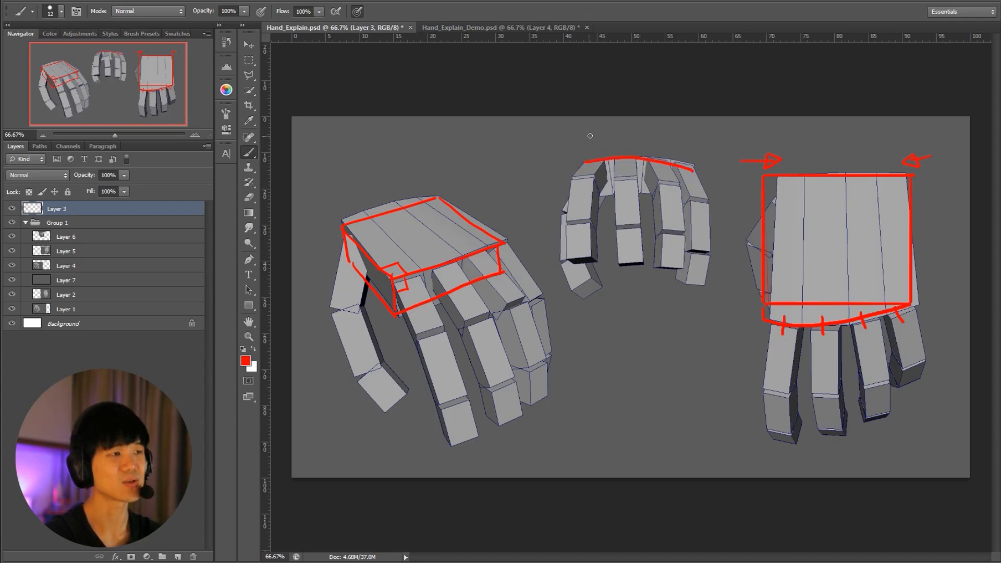
left_click_drag(583, 131, 695, 137)
key("ctrl+alt+z")
key("ctrl+alt+z")
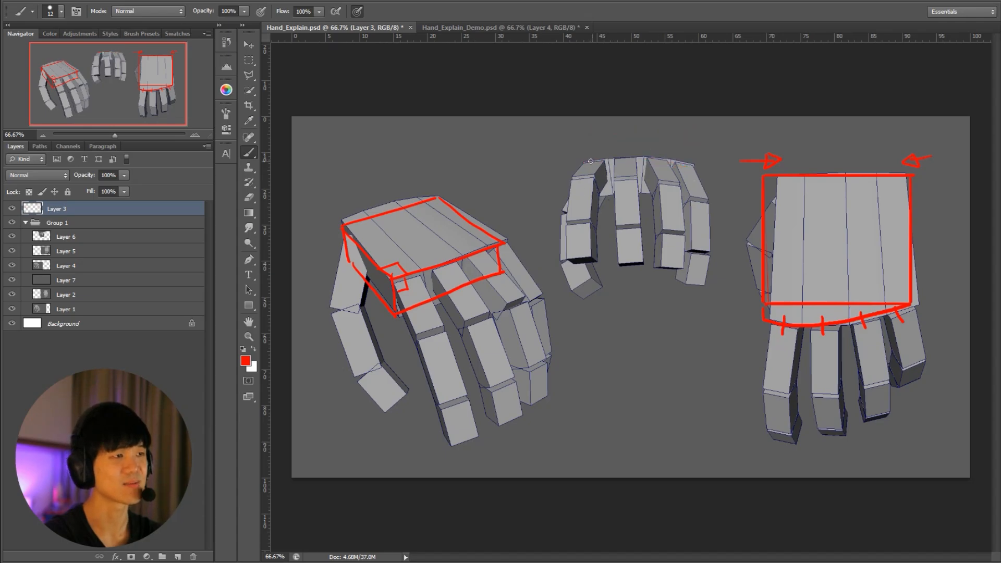
mouse_move(584, 162)
left_mouse_down()
mouse_move(694, 161)
mouse_move(692, 199)
mouse_move(577, 199)
mouse_move(578, 167)
mouse_move(578, 199)
left_mouse_up()
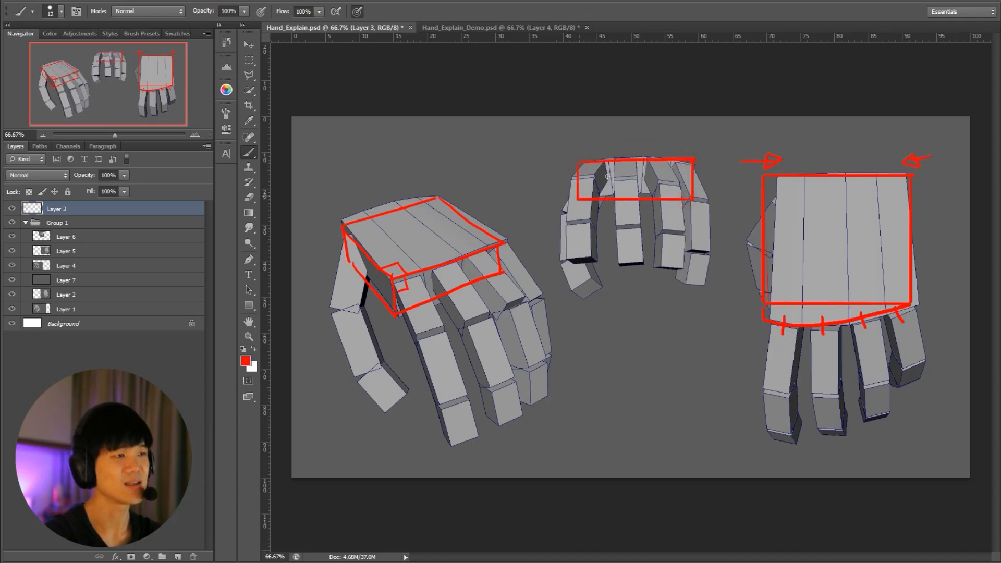
key("ctrl+alt+z")
key("ctrl+alt+z")
key("ctrl+alt+z")
key("ctrl+alt+z")
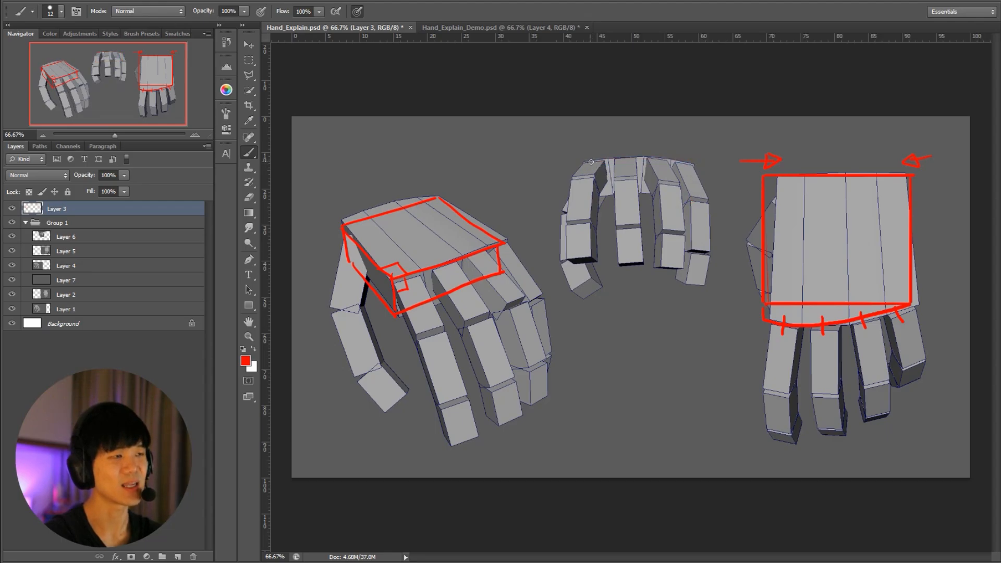
Outline the middle hand's palm cross-section in red with inward-slanting sides, an arched top edge and a closing bottom edge
mouse_move(584, 163)
left_mouse_down()
mouse_move(614, 156)
mouse_move(560, 173)
mouse_move(588, 194)
left_mouse_up()
key("ctrl+alt+z")
left_click_drag(695, 166, 689, 194)
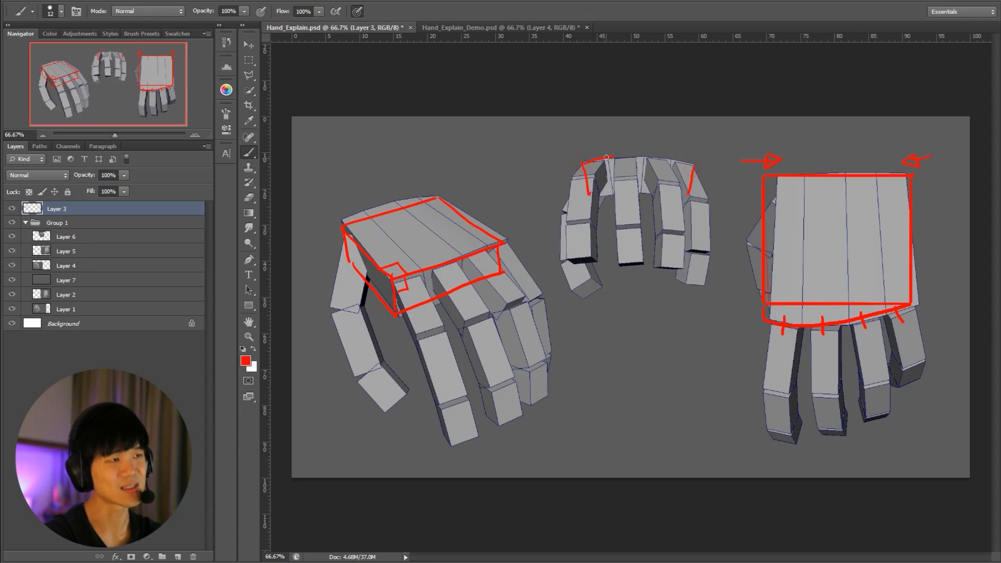
left_click_drag(602, 159, 696, 168)
left_click_drag(588, 196, 689, 197)
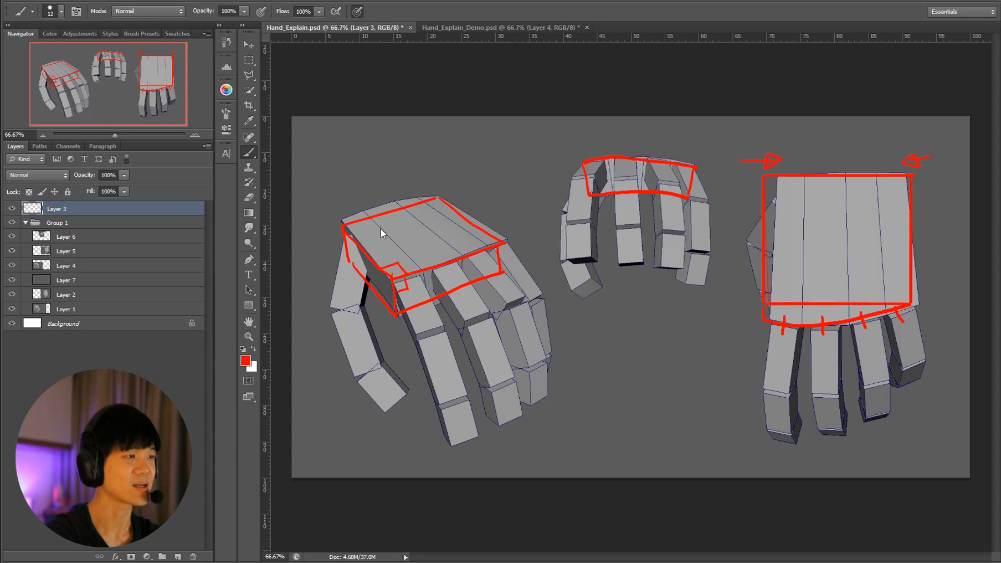
Erase the red box from the left hand's palm and return to the Brush tool
key("e")
right_click_drag(406, 227, 442, 227, "alt")
mouse_move(402, 227)
left_mouse_down()
mouse_move(462, 260)
mouse_move(472, 253)
left_mouse_up()
key("b")
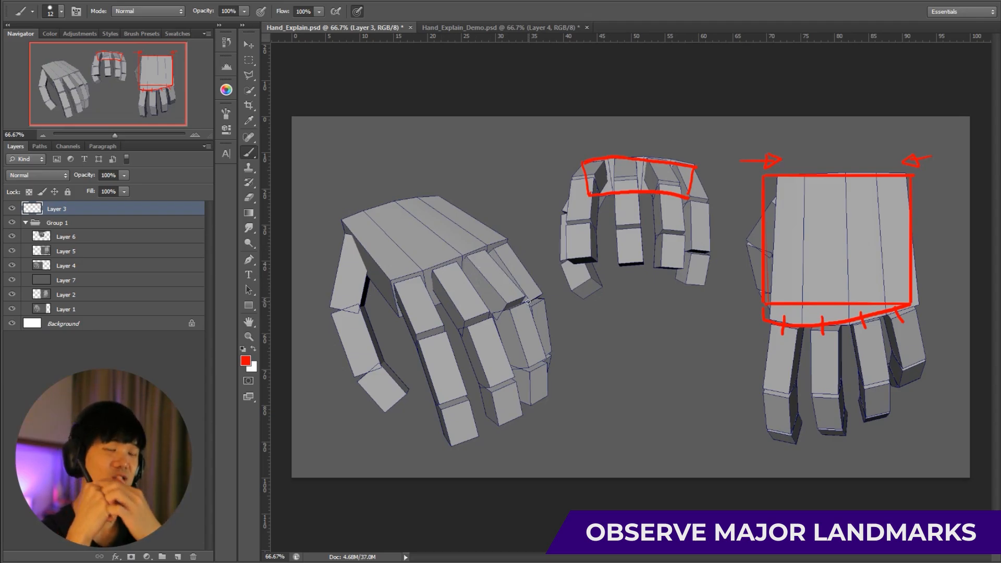
Circle the knuckles, middle joints and end joints of the left hand's four fingers in red
left_click_drag(405, 269, 401, 271)
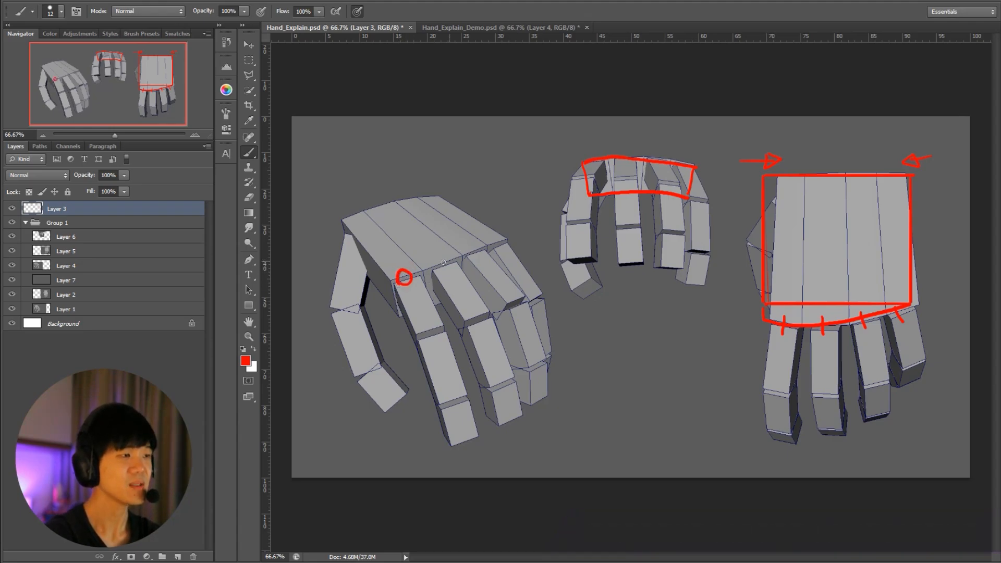
left_click_drag(444, 257, 498, 240)
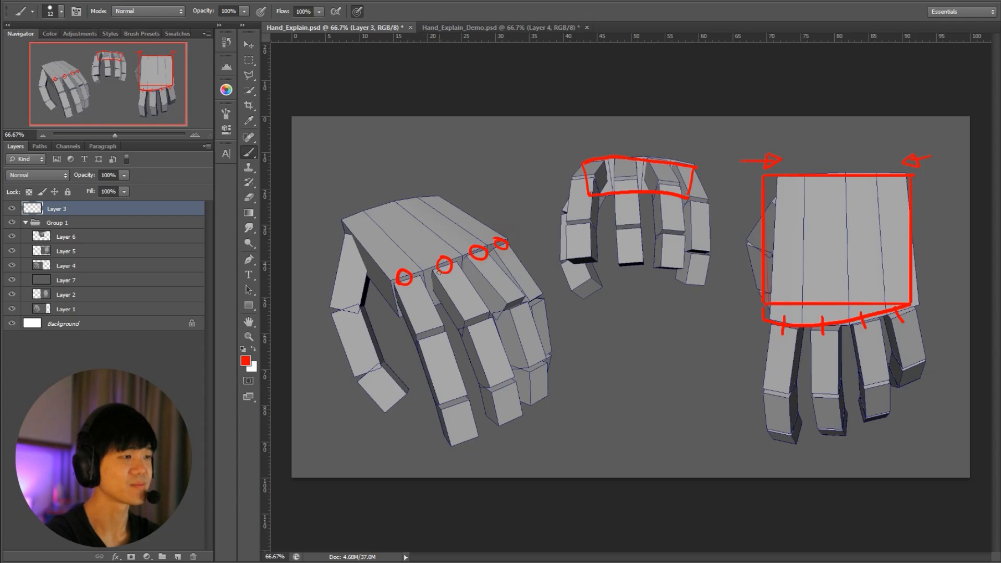
mouse_move(428, 325)
left_mouse_down()
mouse_move(424, 336)
mouse_move(430, 325)
left_mouse_up()
mouse_move(473, 311)
left_mouse_down()
mouse_move(468, 320)
mouse_move(476, 312)
left_mouse_up()
left_click_drag(510, 295, 537, 295)
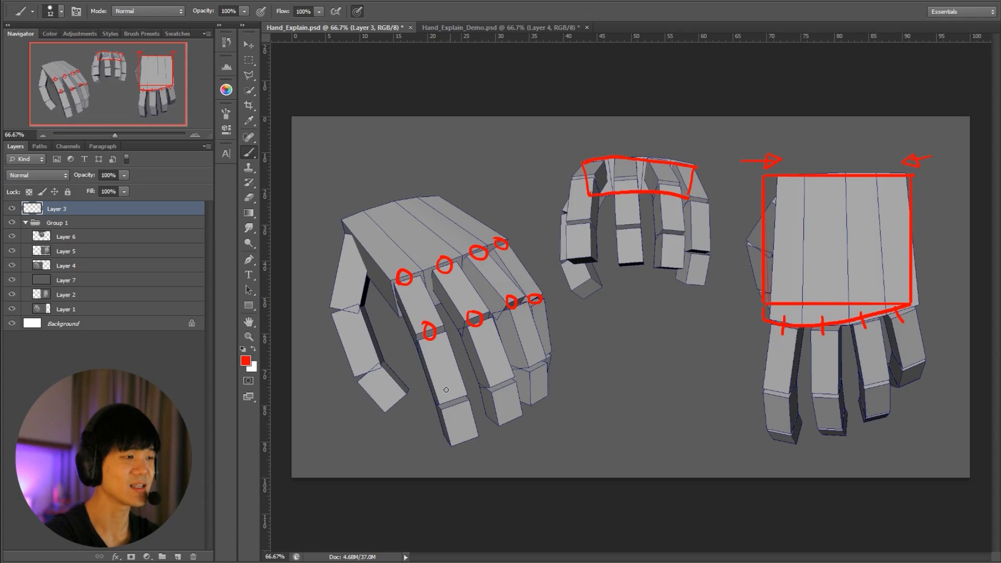
mouse_move(449, 395)
left_mouse_down()
mouse_move(447, 404)
mouse_move(453, 396)
left_mouse_up()
mouse_move(499, 377)
left_mouse_down()
mouse_move(496, 384)
mouse_move(547, 358)
left_mouse_up()
Circle the base, middle and end joints of the left hand's thumb in red
mouse_move(359, 235)
left_mouse_down()
mouse_move(350, 245)
mouse_move(363, 238)
left_mouse_up()
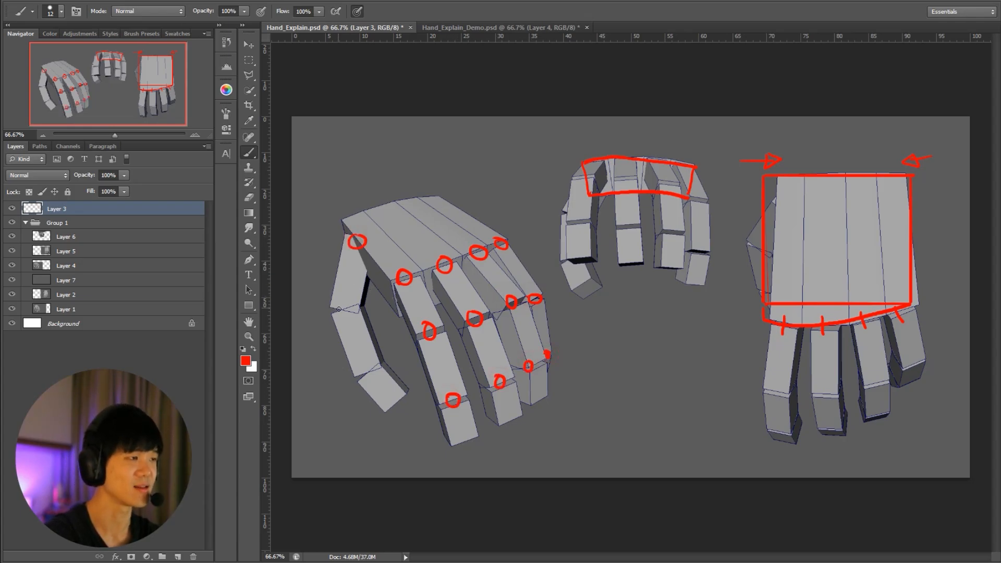
mouse_move(348, 302)
left_mouse_down()
mouse_move(341, 314)
mouse_move(351, 305)
left_mouse_up()
left_click_drag(365, 367, 368, 371)
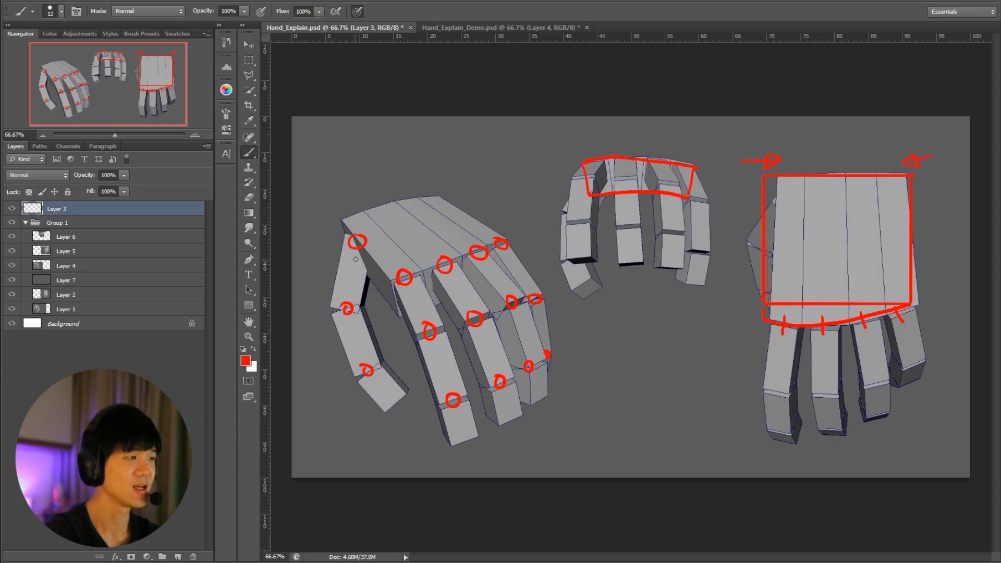
Connect the joint circles on the left hand's thumb and first three fingers with red lines along each segment up to the tips
mouse_move(357, 250)
left_mouse_down()
mouse_move(362, 363)
mouse_move(389, 395)
left_mouse_up()
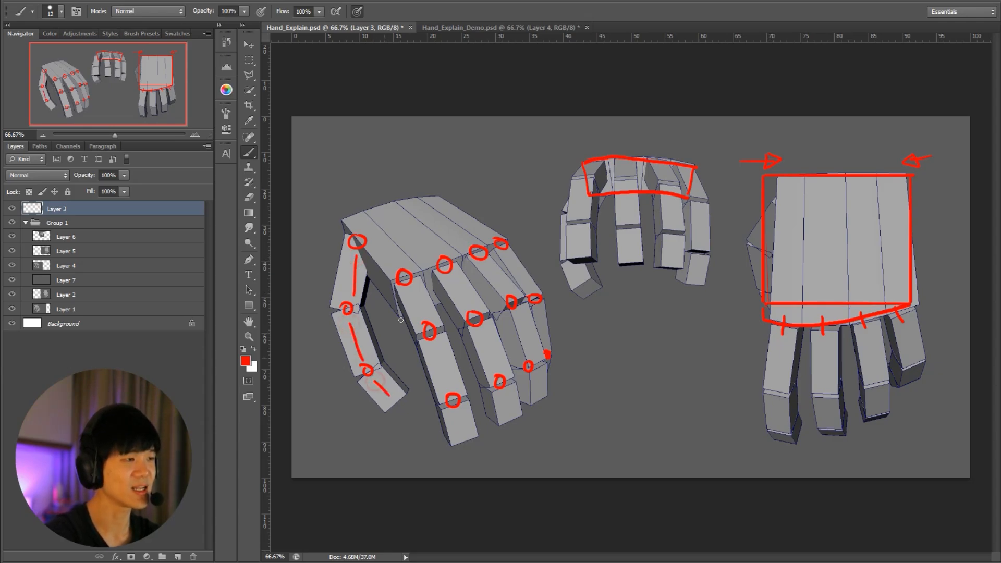
left_click_drag(409, 294, 447, 380)
left_click_drag(460, 423, 462, 436)
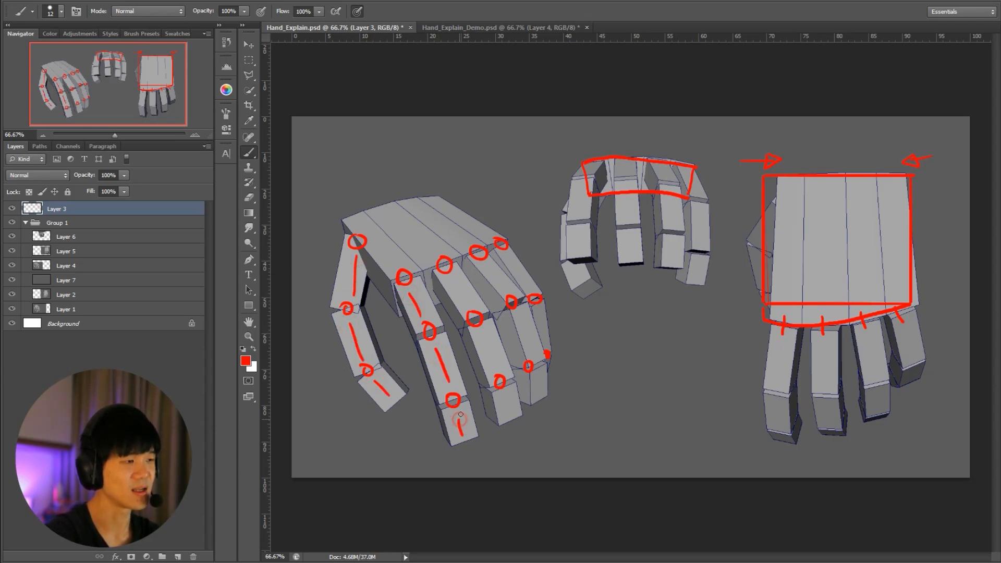
left_click_drag(451, 281, 500, 420)
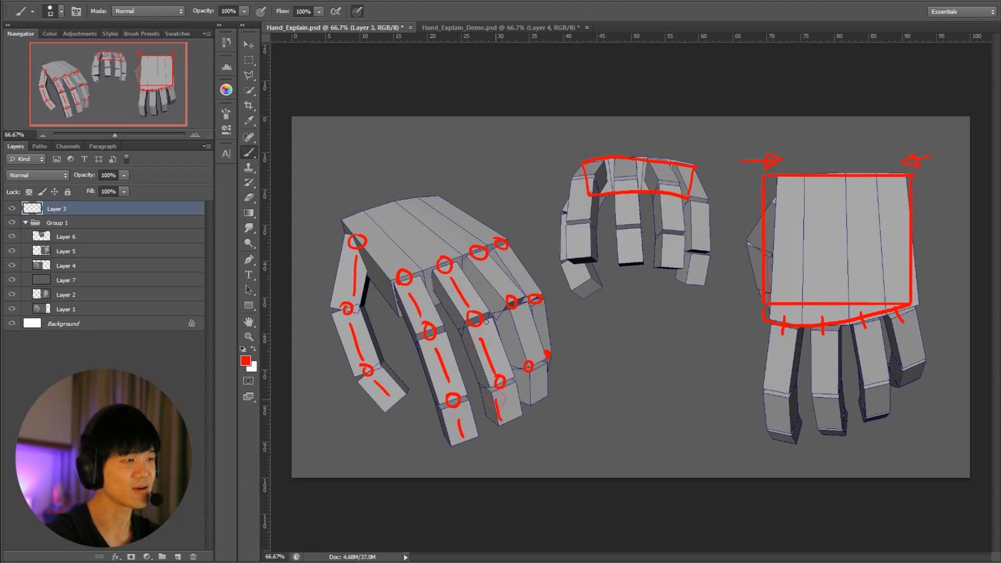
mouse_move(484, 264)
left_mouse_down()
mouse_move(521, 357)
mouse_move(525, 400)
left_mouse_up()
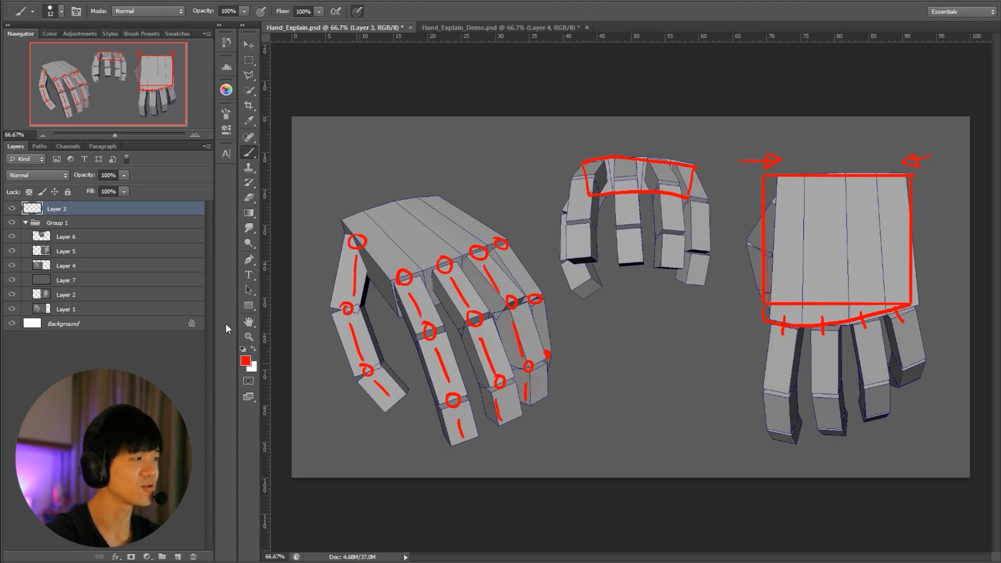
Draw red segment lines along the left hand's little finger while Group 1 is hidden, and show the group again
left_click(11, 222)
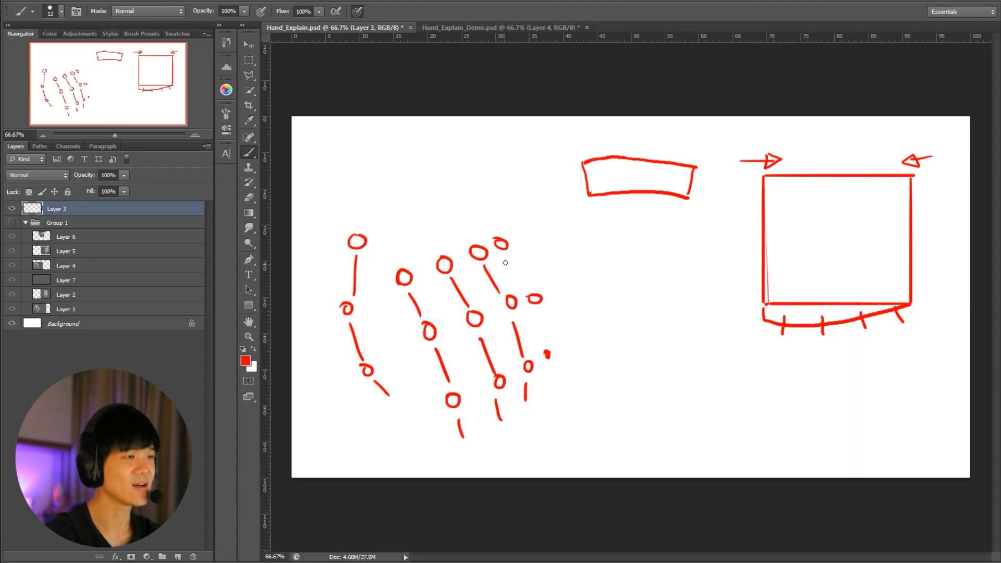
left_click_drag(503, 252, 517, 271)
left_click_drag(532, 307, 545, 376)
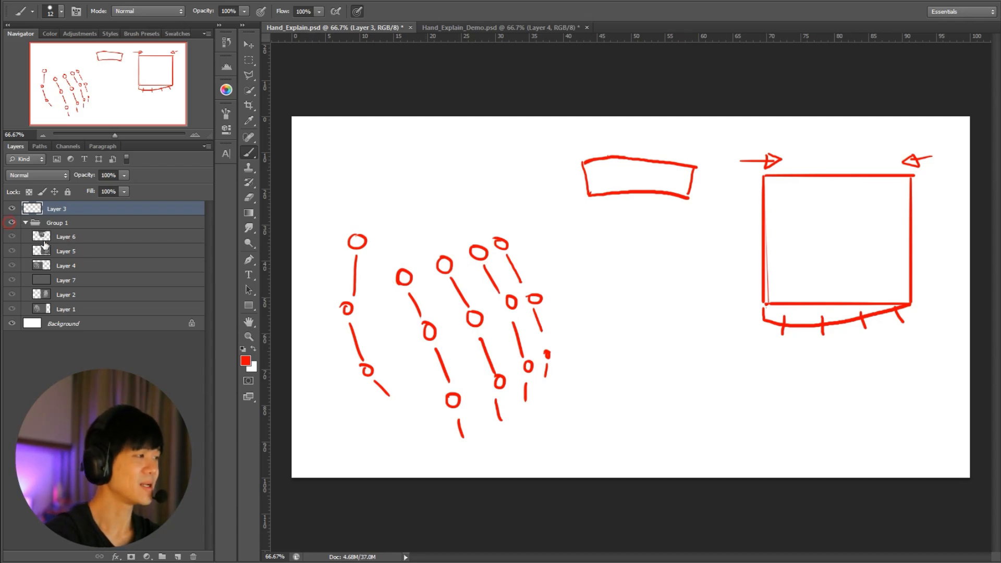
left_click(11, 222)
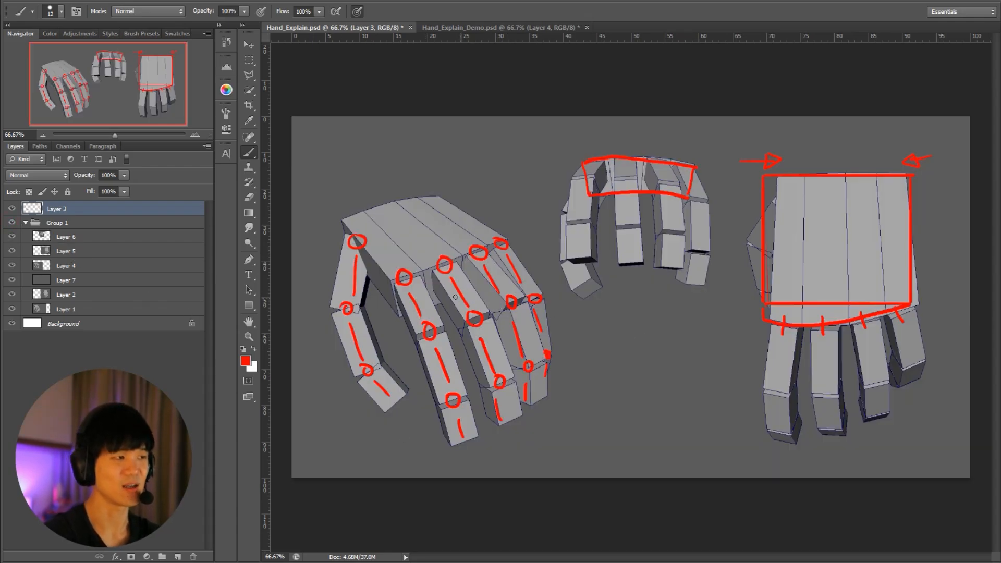
Erase the red circles and lines from the left hand's index finger with a resized Eraser and return to the Brush tool
key("e")
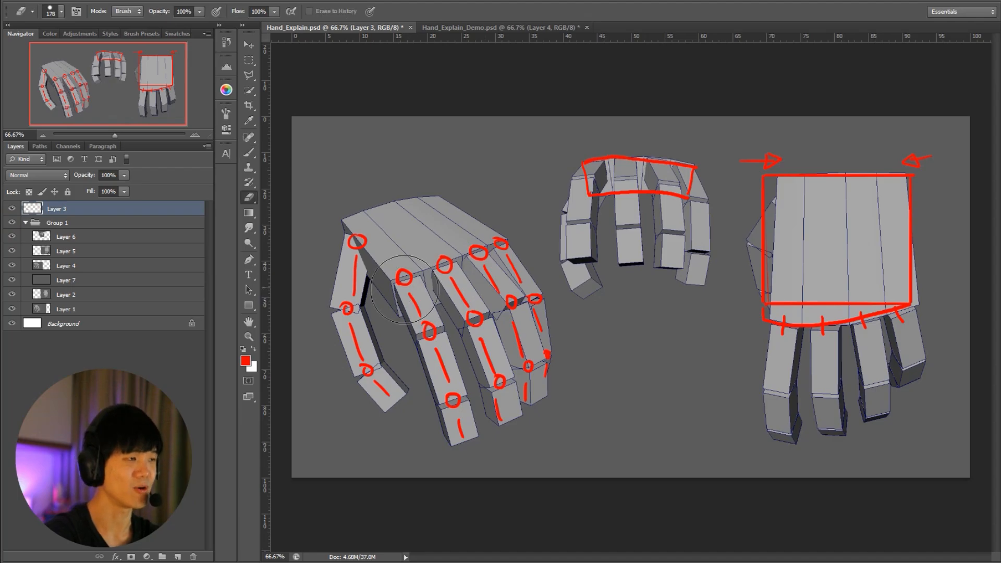
right_click_drag(409, 301, 413, 297, "alt")
left_click_drag(404, 275, 458, 430)
key("b")
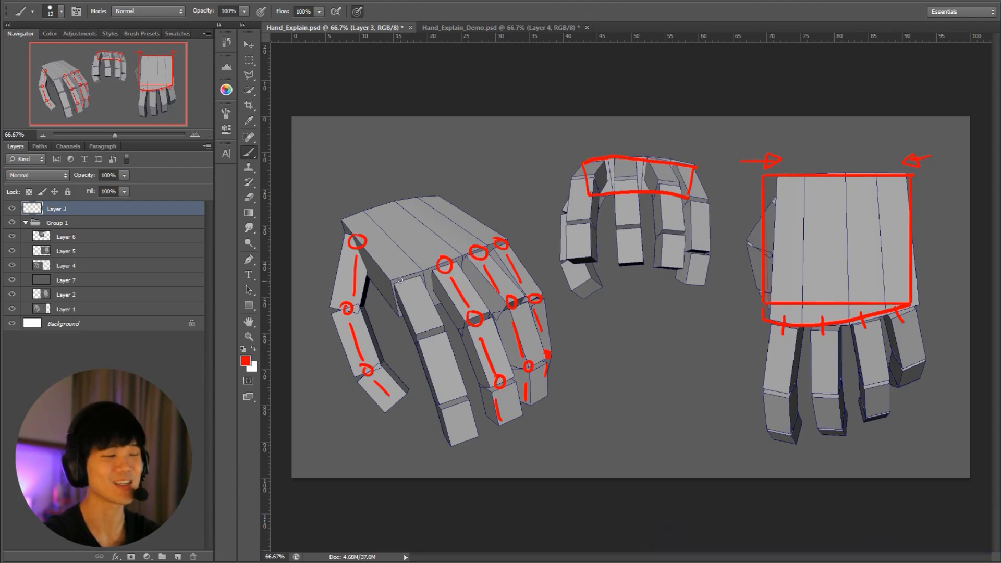
Draw red length markers along the index finger's three segments and label them 3, 2 and 1 from knuckle to tip
mouse_move(399, 279)
left_mouse_down()
mouse_move(418, 278)
mouse_move(432, 324)
mouse_move(443, 326)
mouse_move(436, 345)
mouse_move(472, 432)
left_mouse_up()
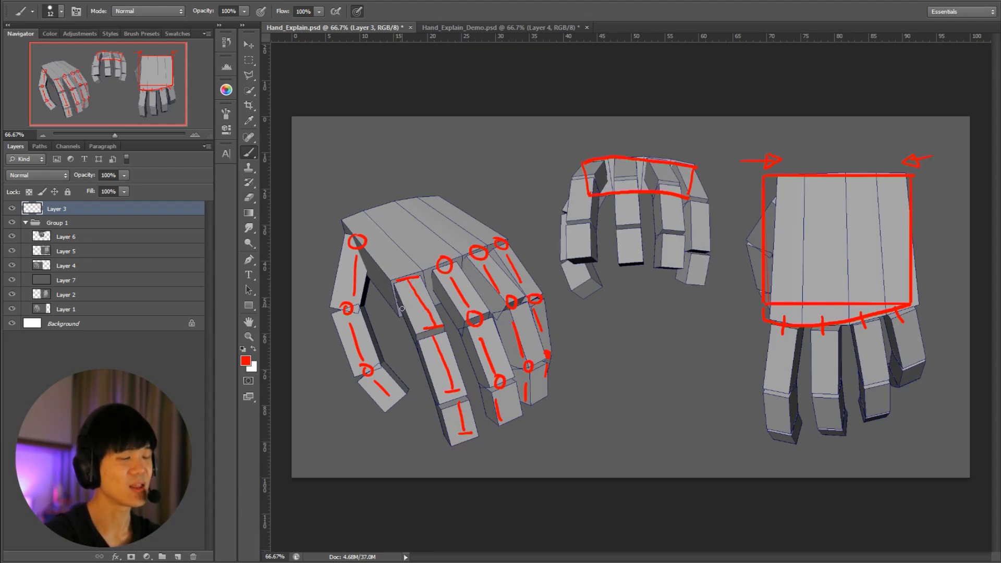
left_click_drag(394, 305, 399, 318)
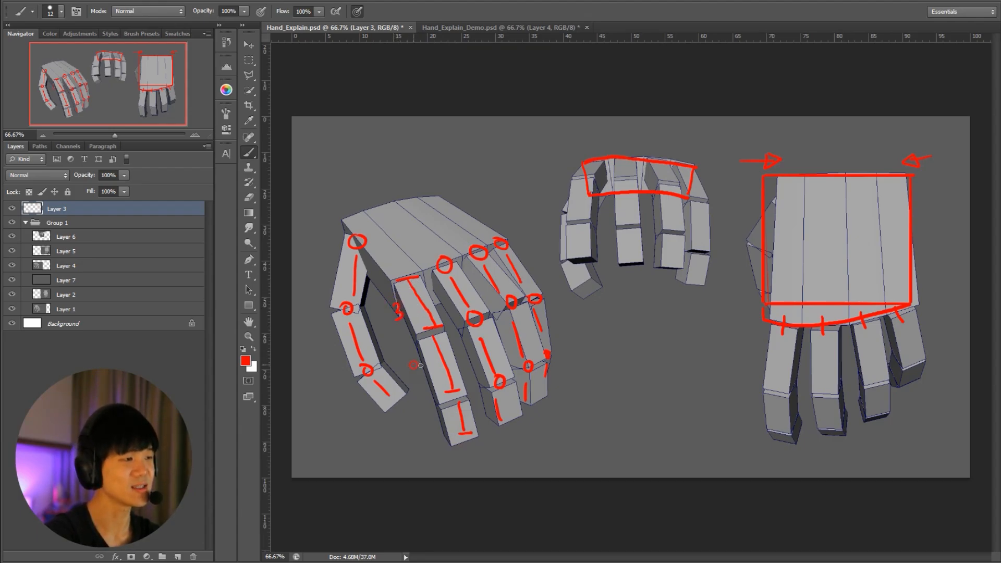
left_click_drag(414, 365, 425, 374)
left_click_drag(431, 420, 433, 436)
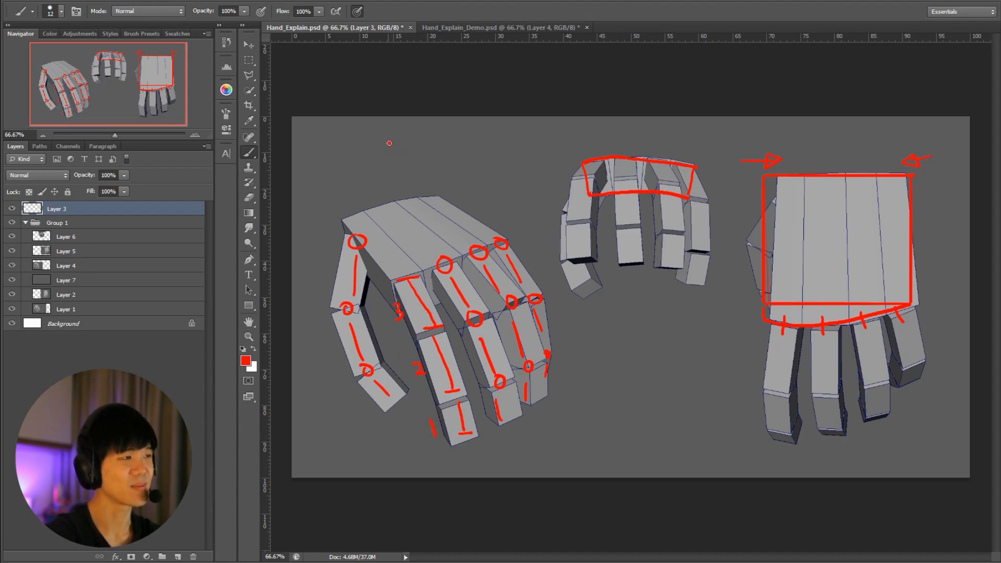
Sketch two bent fingers from three red boxes each: shortening segments above the left hand, and near-equal segments below the middle hand
mouse_move(388, 144)
left_mouse_down()
mouse_move(388, 167)
mouse_move(452, 140)
left_mouse_up()
mouse_move(390, 163)
left_mouse_down()
mouse_move(447, 162)
mouse_move(457, 142)
mouse_move(491, 162)
mouse_move(477, 180)
mouse_move(492, 178)
mouse_move(490, 189)
left_mouse_up()
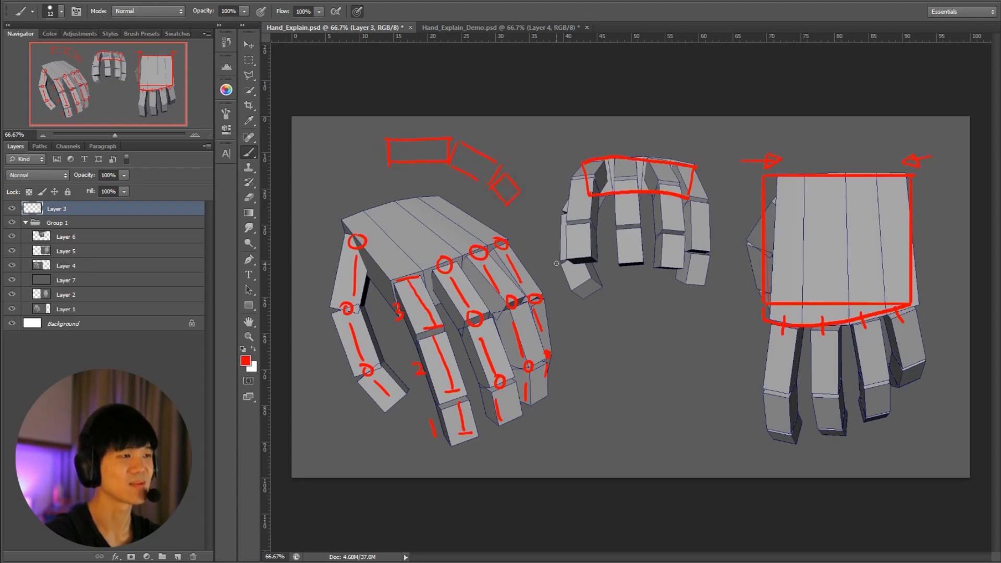
mouse_move(571, 323)
left_mouse_down()
mouse_move(573, 347)
mouse_move(620, 326)
mouse_move(616, 348)
mouse_move(633, 330)
mouse_move(667, 359)
mouse_move(635, 366)
mouse_move(664, 426)
left_mouse_up()
left_click_drag(680, 385, 692, 428)
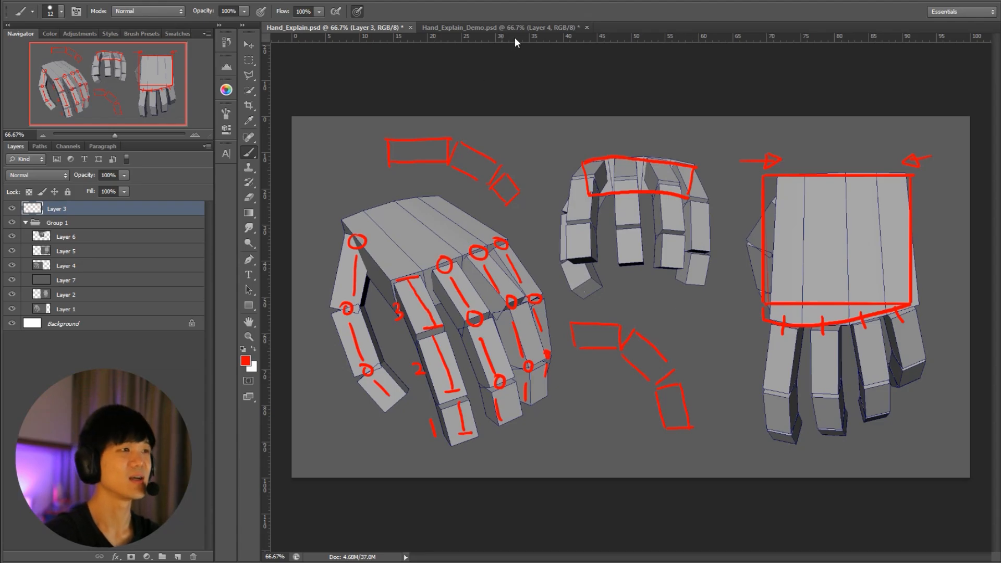
Add a new layer in Hand_Explain_Demo.psd and outline the front-facing fist's back-of-hand block in red with an arched top edge
left_click(527, 26)
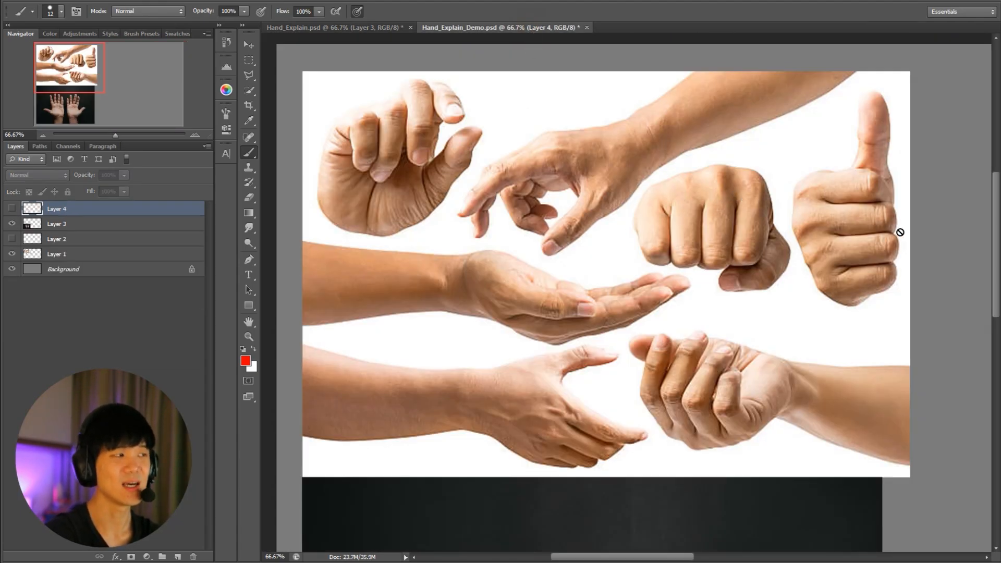
key("ctrl+shift+alt+n")
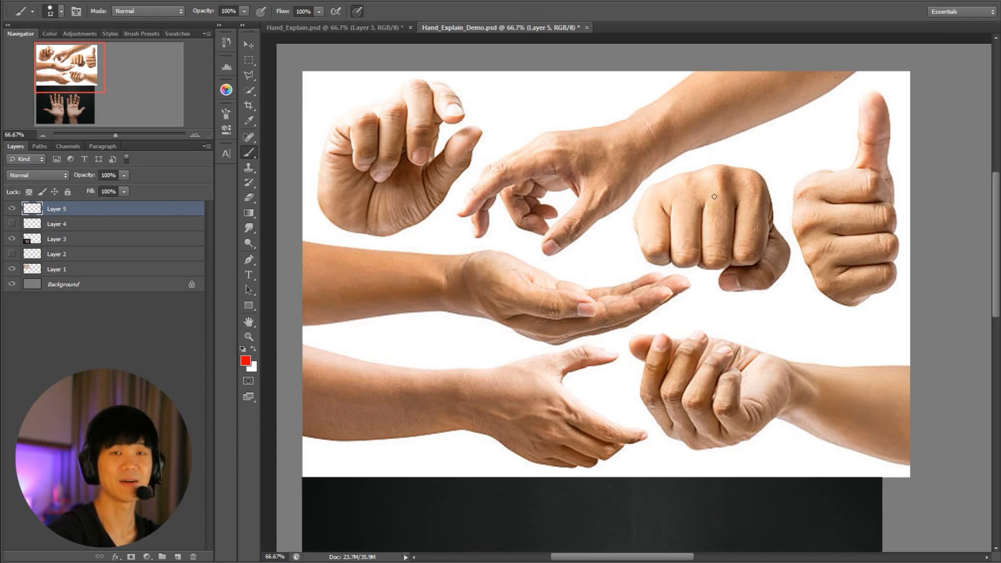
left_click(745, 173)
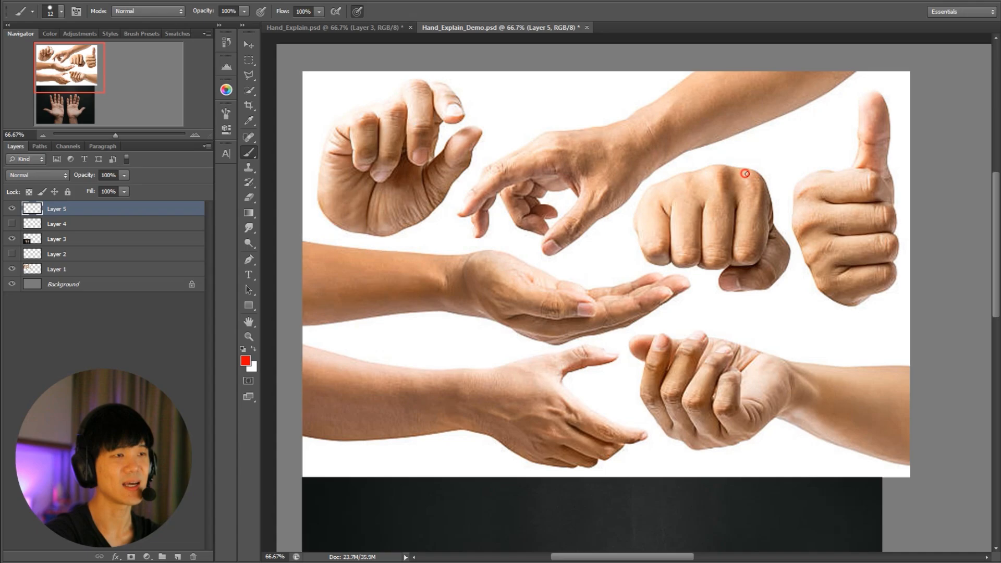
left_click(760, 178)
left_click(759, 176)
mouse_move(758, 173)
left_mouse_down()
mouse_move(704, 166)
mouse_move(640, 204)
mouse_move(656, 220)
mouse_move(749, 218)
mouse_move(766, 184)
left_mouse_up()
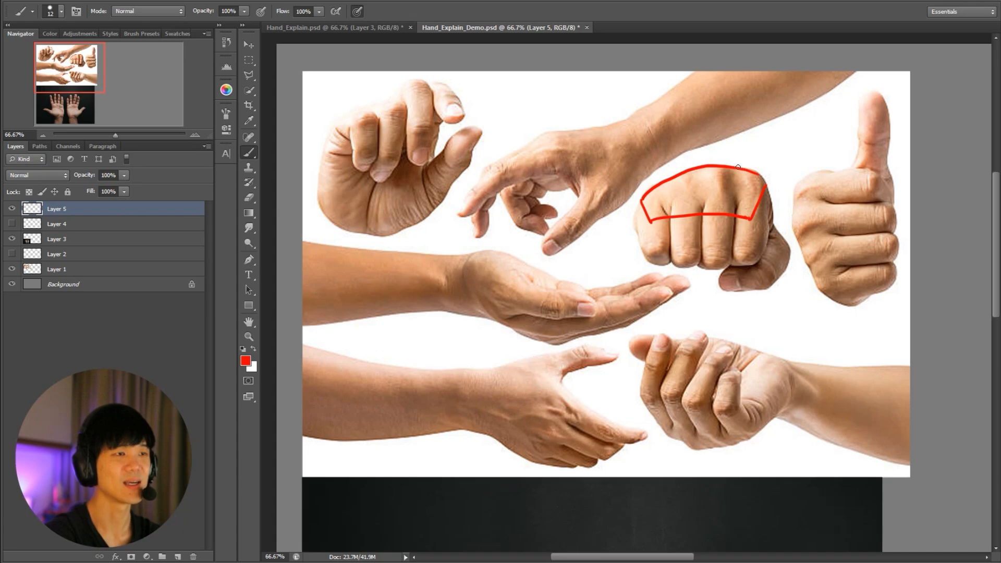
Draw a small red mark above the front-facing fist's knuckles and outline the knuckle side of the thumbs-up fist in red
mouse_move(738, 138)
left_mouse_down()
mouse_move(736, 163)
mouse_move(748, 151)
left_mouse_up()
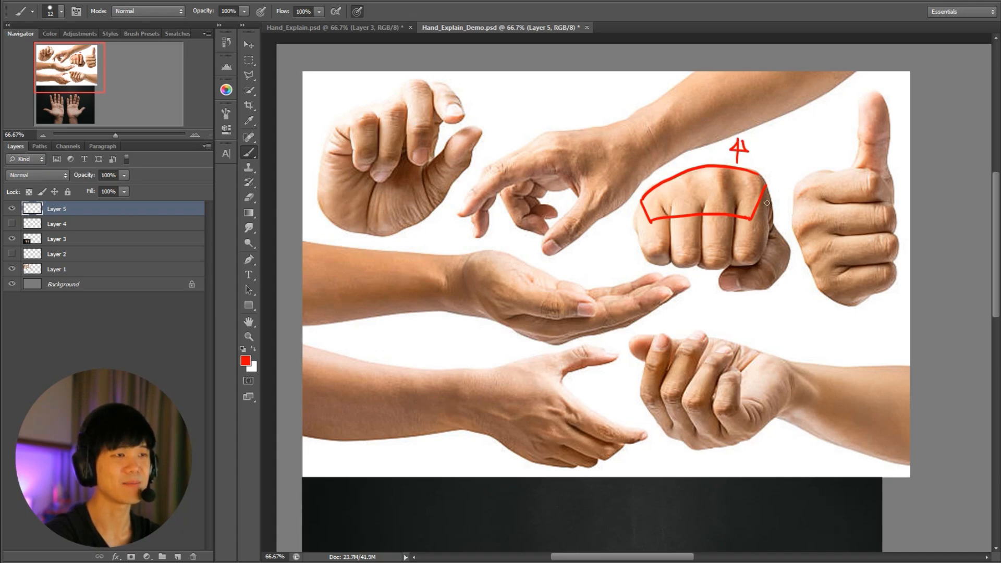
left_click_drag(775, 221, 782, 233)
key("ctrl+z")
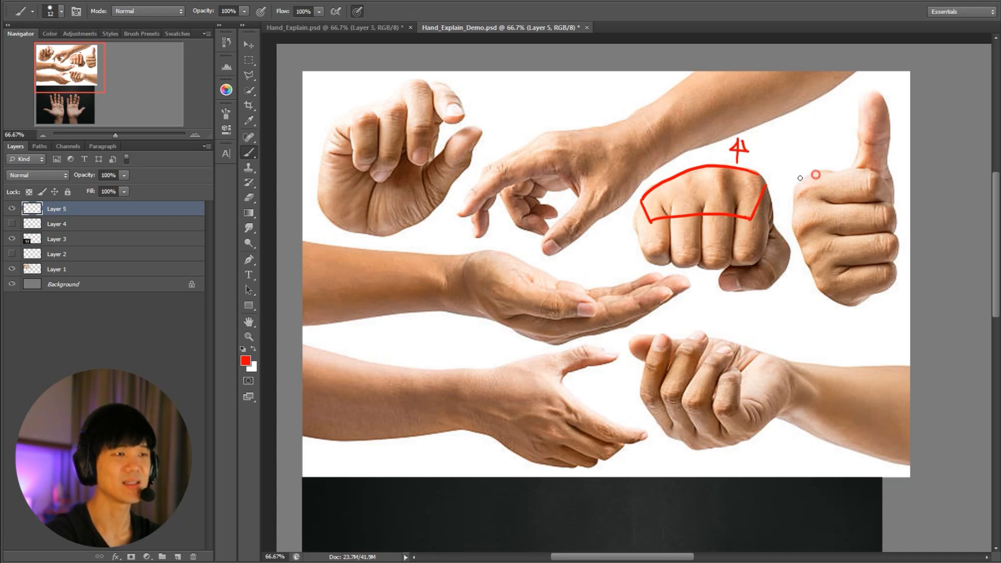
mouse_move(800, 177)
left_mouse_down()
mouse_move(794, 210)
mouse_move(807, 268)
mouse_move(822, 294)
mouse_move(853, 286)
mouse_move(830, 197)
mouse_move(853, 285)
left_mouse_up()
mouse_move(843, 196)
left_mouse_down()
mouse_move(863, 191)
mouse_move(813, 172)
mouse_move(842, 144)
left_mouse_up()
left_click(779, 206, "shift")
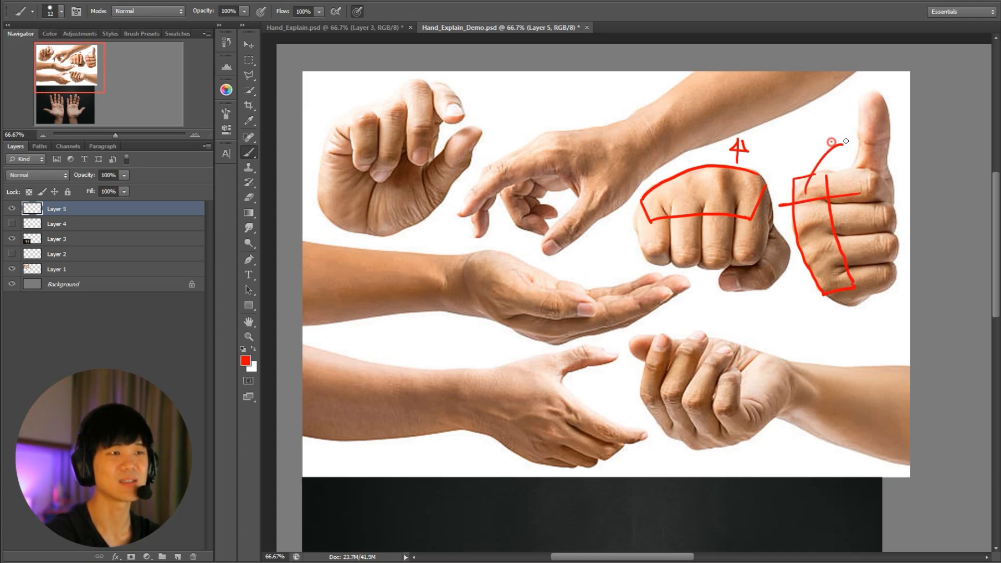
key("ctrl+alt+z")
key("ctrl+alt+z")
key("ctrl+alt+z")
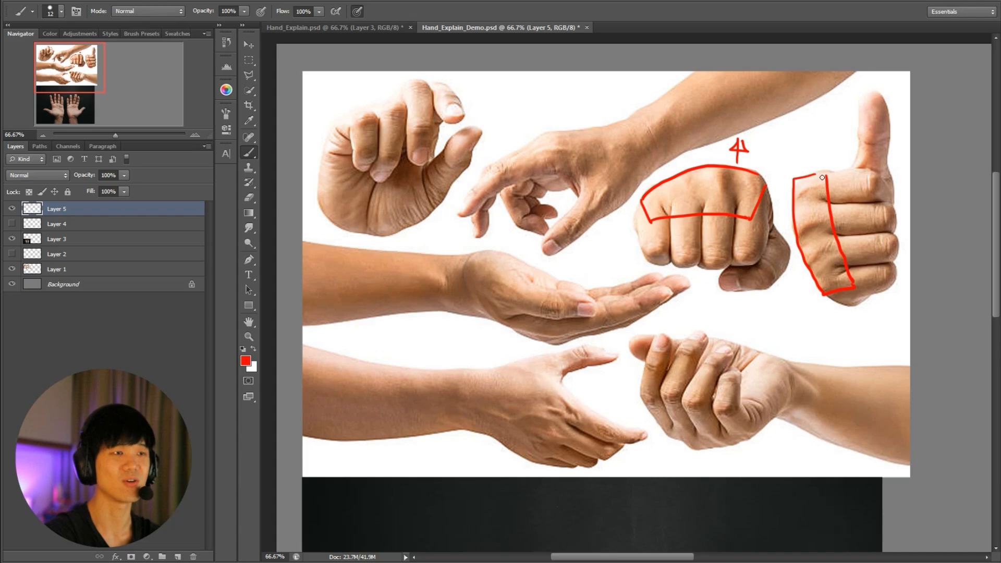
Close the top edge of the thumbs-up fist's outline and outline the back of the lower reaching hand in red
left_click_drag(816, 174, 825, 173)
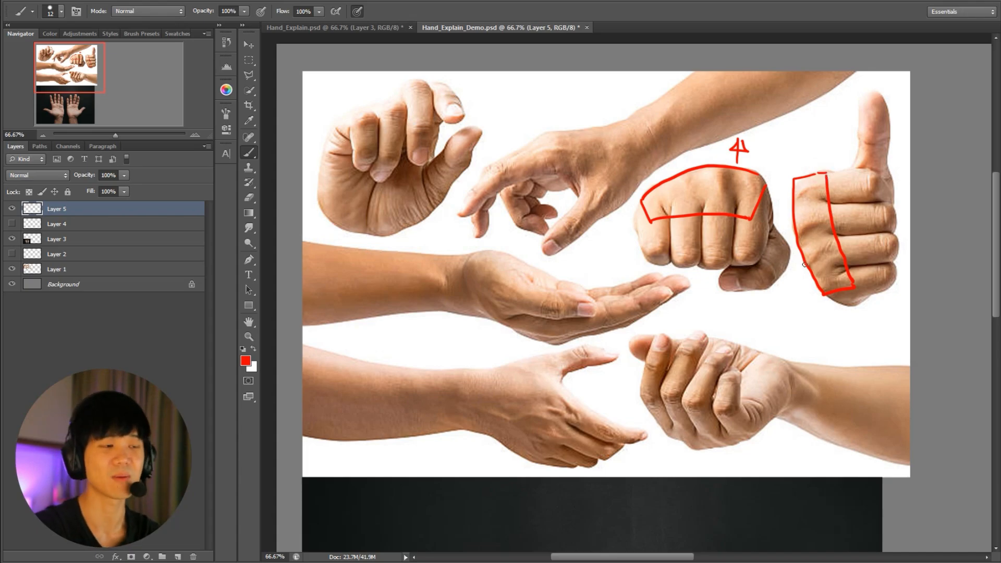
left_click_drag(505, 369, 571, 397)
Outline the right open palm's three pads in red: the strip below the fingers, the little-finger side and the thumb base
left_click_drag(706, 425, 657, 237)
mouse_move(727, 501)
left_mouse_down()
mouse_move(711, 337)
mouse_move(757, 340)
left_mouse_up()
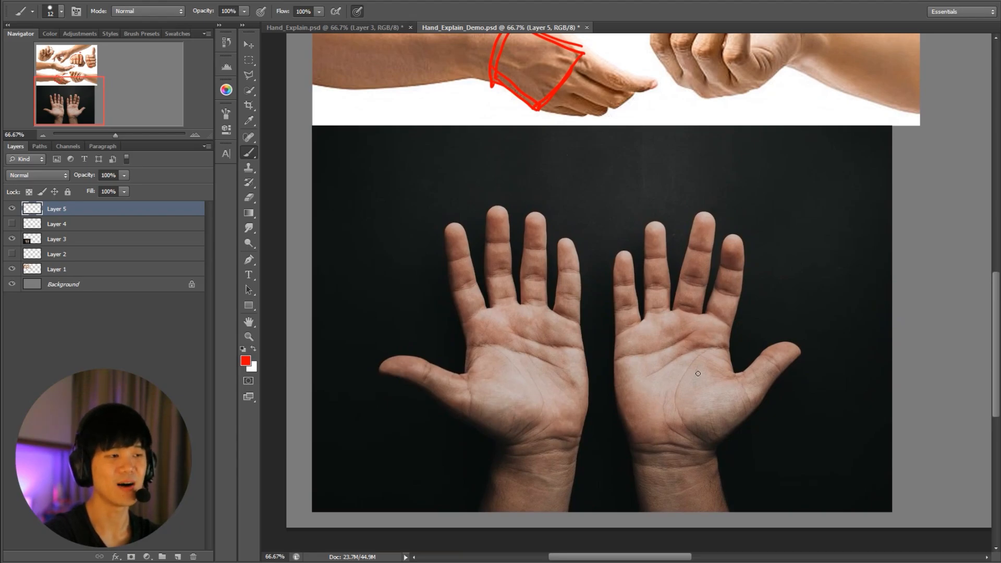
mouse_move(684, 316)
left_mouse_down()
mouse_move(628, 328)
mouse_move(627, 355)
mouse_move(723, 339)
mouse_move(702, 315)
mouse_move(680, 313)
left_mouse_up()
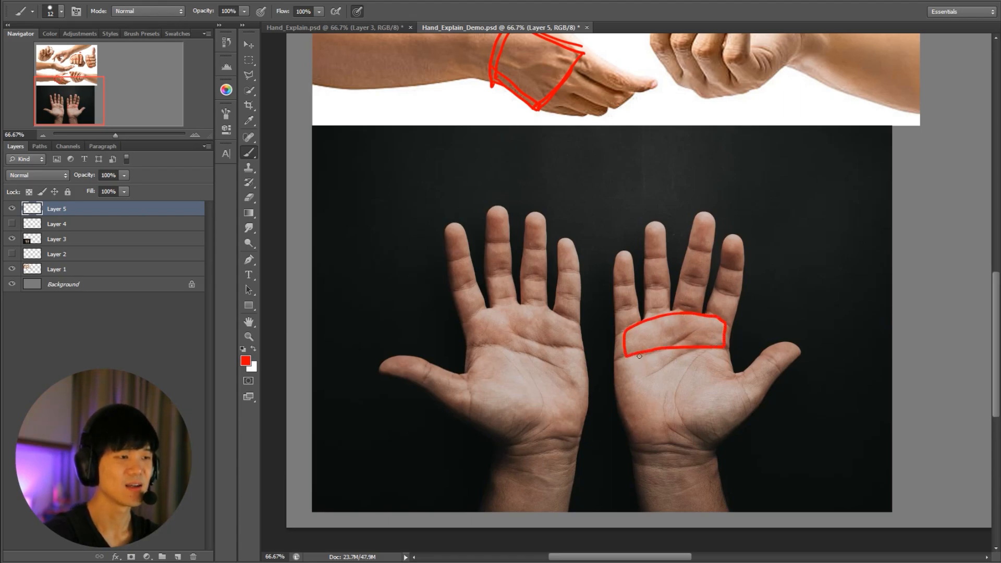
mouse_move(640, 356)
left_mouse_down()
mouse_move(624, 357)
mouse_move(617, 397)
mouse_move(638, 438)
mouse_move(676, 401)
mouse_move(640, 353)
left_mouse_up()
mouse_move(722, 349)
left_mouse_down()
mouse_move(686, 377)
mouse_move(677, 406)
mouse_move(703, 437)
mouse_move(748, 395)
mouse_move(725, 348)
left_mouse_up()
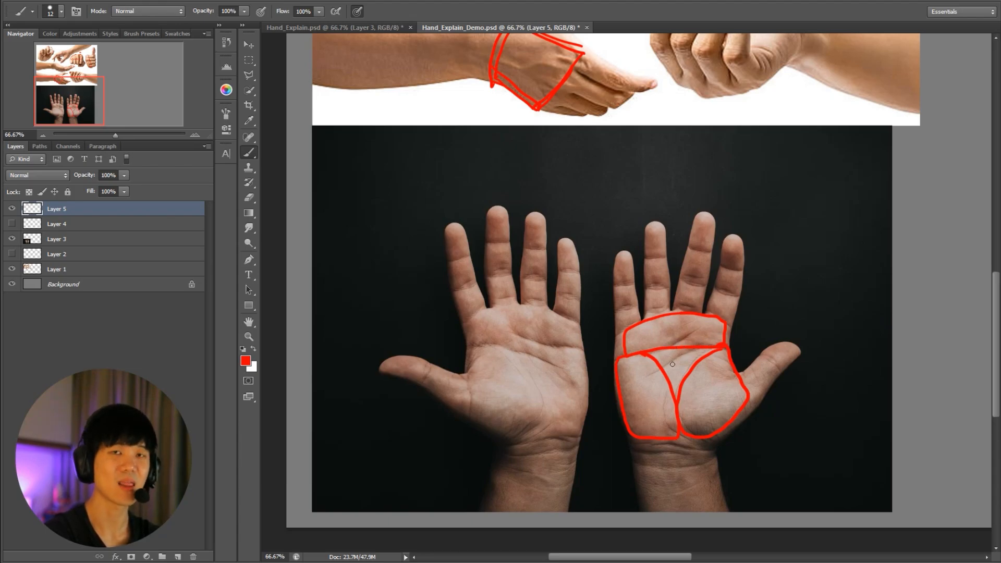
Hatch the triangular hollow between the palm pads in red and extend the upper pad's outline to the palm's outer edge
mouse_move(656, 351)
left_mouse_down()
mouse_move(673, 365)
mouse_move(708, 350)
left_mouse_up()
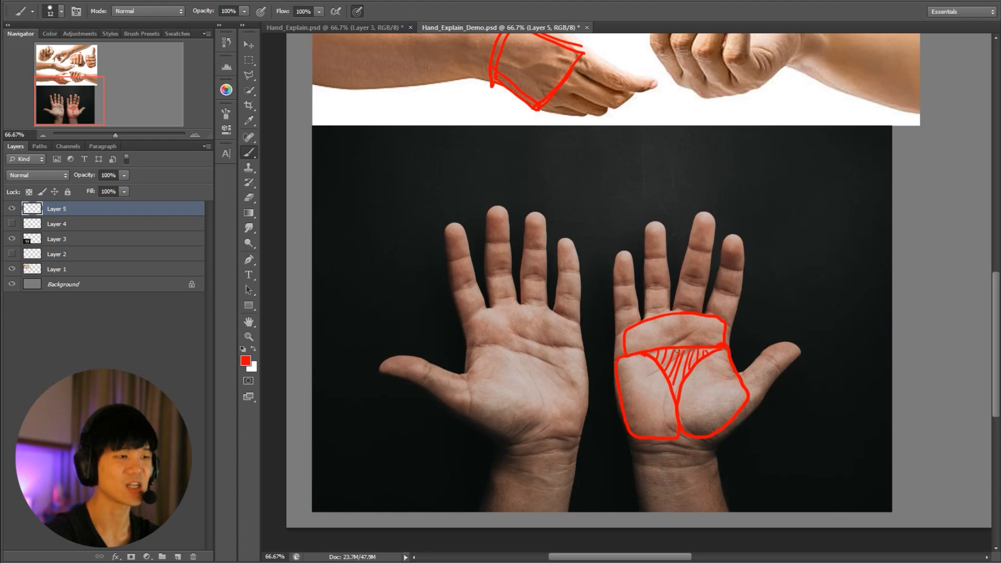
mouse_move(625, 334)
left_mouse_down()
mouse_move(617, 340)
mouse_move(628, 353)
left_mouse_up()
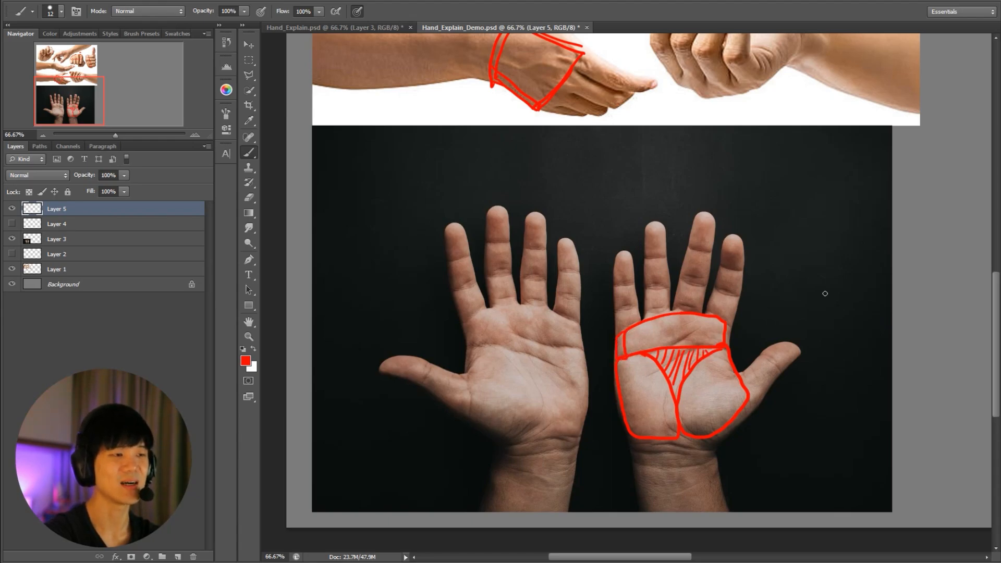
Sketch the three palm pads in a foreshortened view on the grey area beside the photo and recolor the sketch white
left_click_drag(889, 274, 633, 297)
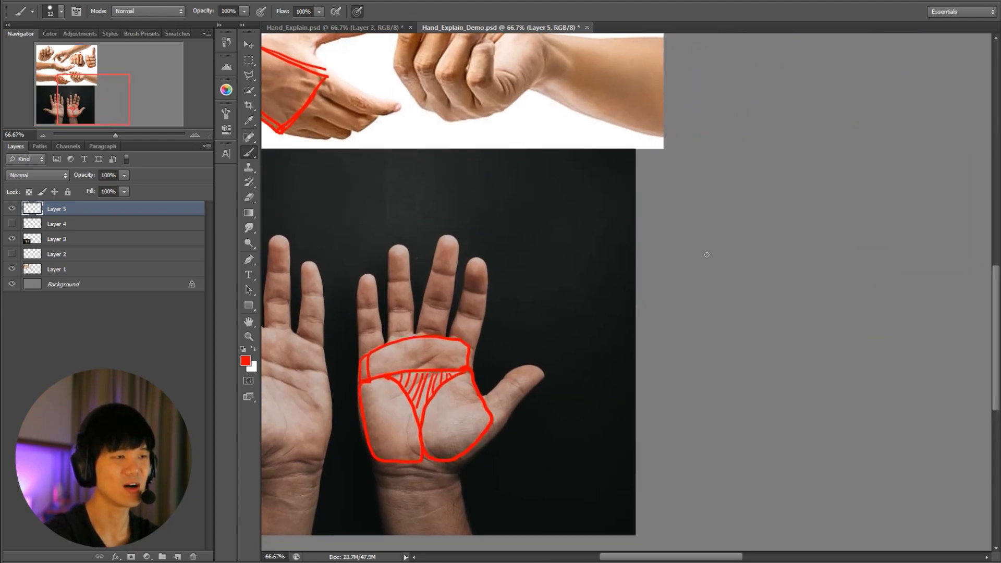
mouse_move(680, 245)
left_mouse_down()
mouse_move(730, 245)
mouse_move(659, 273)
mouse_move(774, 252)
mouse_move(754, 239)
mouse_move(776, 256)
mouse_move(793, 252)
mouse_move(766, 289)
mouse_move(800, 335)
mouse_move(850, 286)
mouse_move(798, 255)
mouse_move(844, 272)
mouse_move(858, 301)
left_mouse_up()
mouse_move(665, 277)
left_mouse_down()
mouse_move(767, 334)
mouse_move(732, 307)
mouse_move(673, 311)
mouse_move(711, 357)
mouse_move(765, 326)
mouse_move(658, 281)
left_mouse_up()
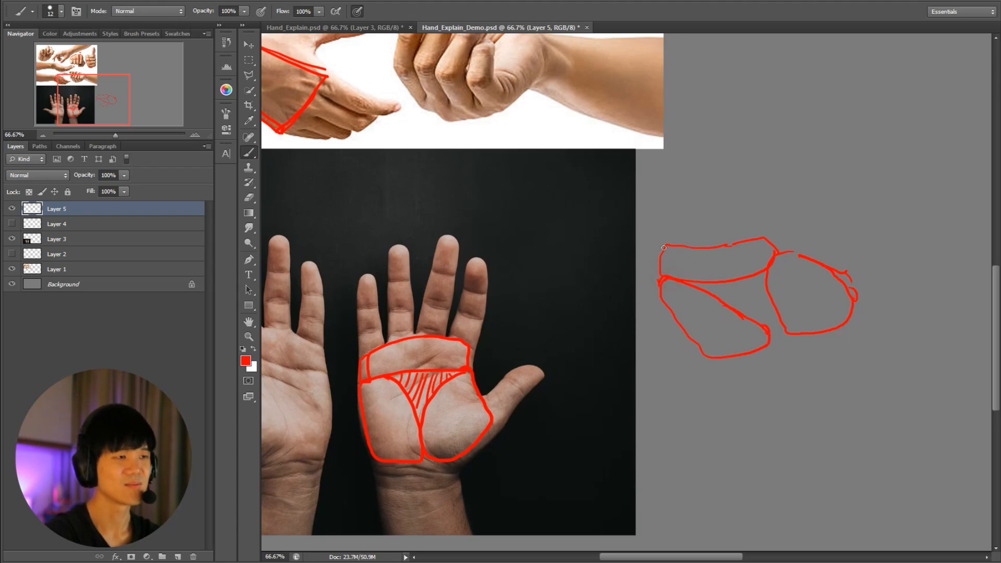
left_click_drag(667, 243, 658, 295)
mouse_move(677, 246)
left_mouse_down()
mouse_move(735, 243)
mouse_move(780, 256)
left_mouse_up()
key("ctrl+shift+BackSpace")
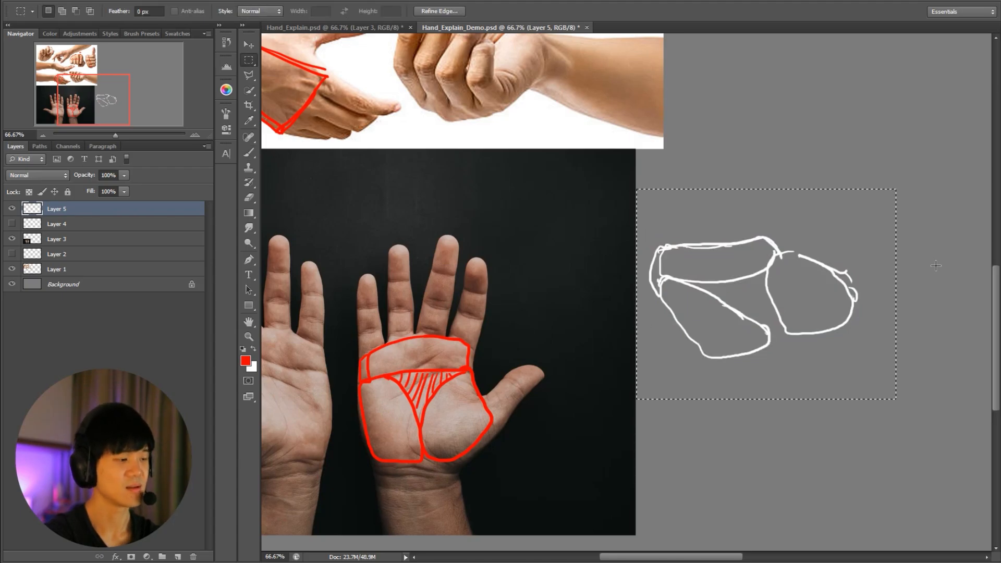
Erase the inner edge of the sketch's little-finger-side pad, redraw it reaching the thumb pad, and set white as the brush color
key("e")
left_click_drag(753, 318, 730, 306)
mouse_move(737, 315)
left_mouse_down()
mouse_move(737, 346)
mouse_move(721, 306)
mouse_move(750, 303)
mouse_move(780, 336)
left_mouse_up()
key("b")
key("ctrl+z")
key("x")
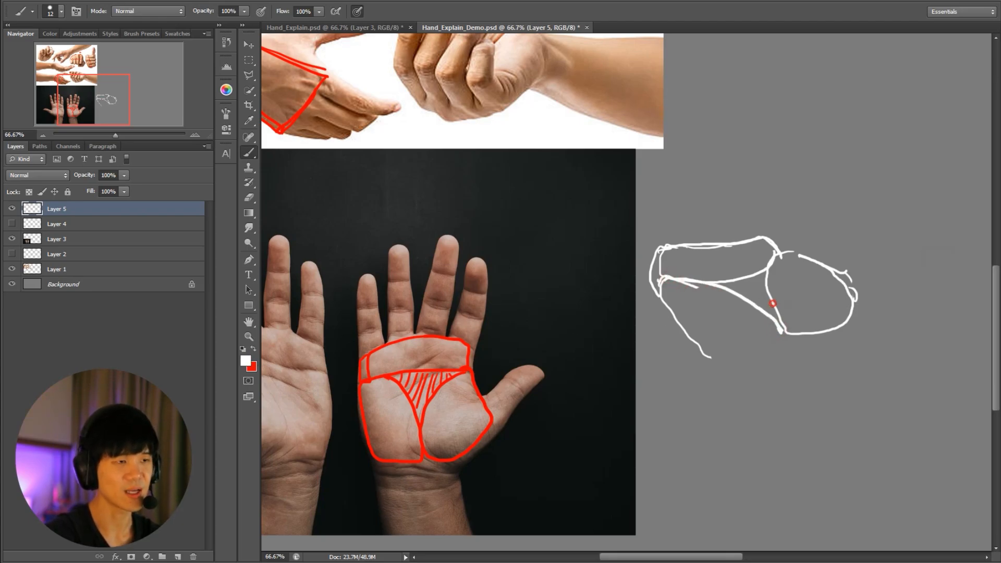
Draw the palm sketch's lower contour in white and add thickness beneath the thumb pad
mouse_move(713, 356)
left_mouse_down()
mouse_move(759, 364)
mouse_move(847, 344)
left_mouse_up()
left_click_drag(856, 302, 837, 353)
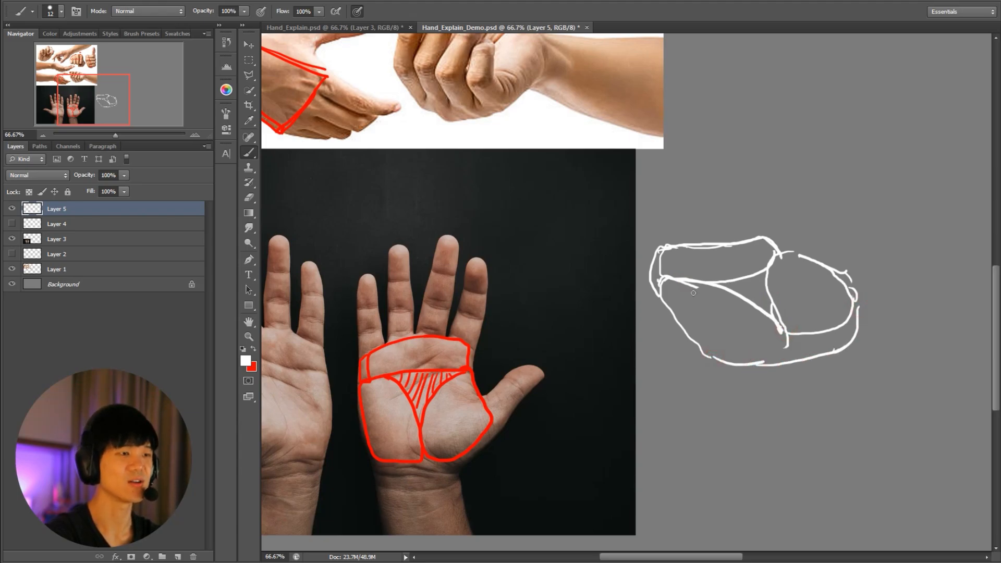
Erase the outer edge of the sketch's little-finger-side pad and redraw it in white as a fuller curve down to the wrist
key("ctrl+z")
key("e")
left_click_drag(660, 301, 715, 350)
key("b")
mouse_move(648, 285)
left_mouse_down()
mouse_move(684, 341)
mouse_move(730, 368)
mouse_move(769, 367)
left_mouse_up()
left_click_drag(813, 285, 702, 433)
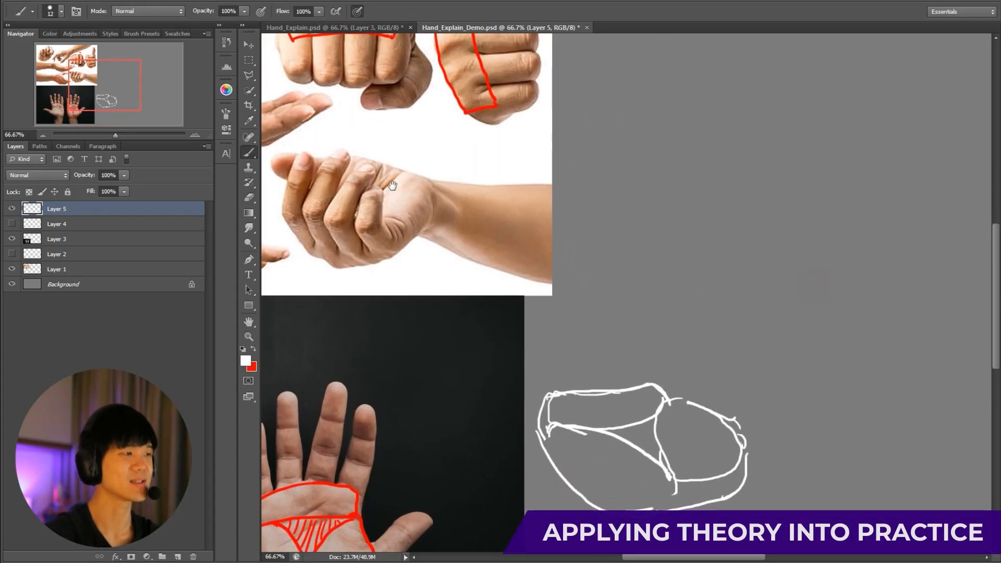
mouse_move(365, 172)
left_mouse_down()
mouse_move(387, 180)
mouse_move(371, 183)
left_mouse_up()
key("ctrl+z")
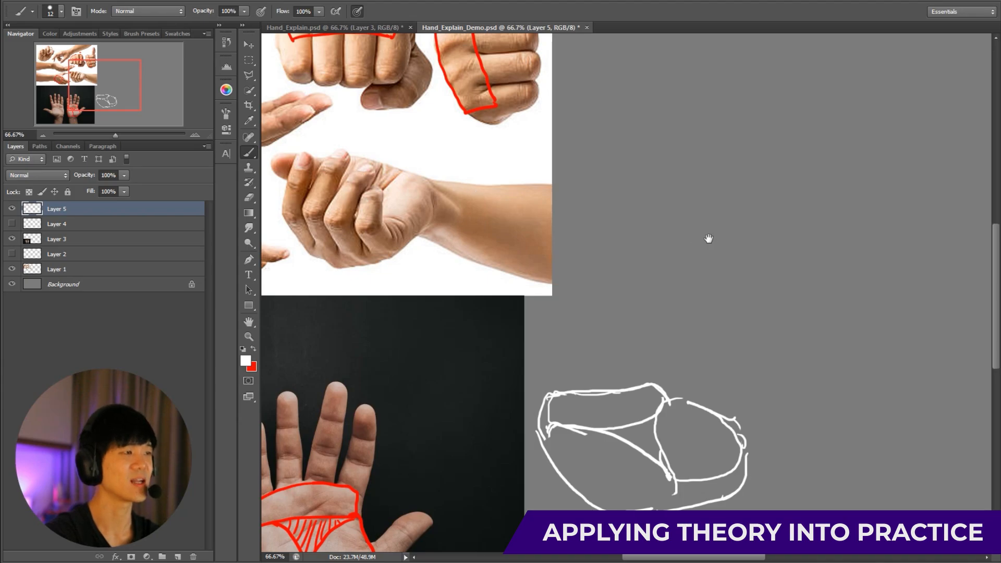
mouse_move(709, 238)
left_mouse_down()
mouse_move(735, 264)
mouse_move(724, 259)
left_mouse_up()
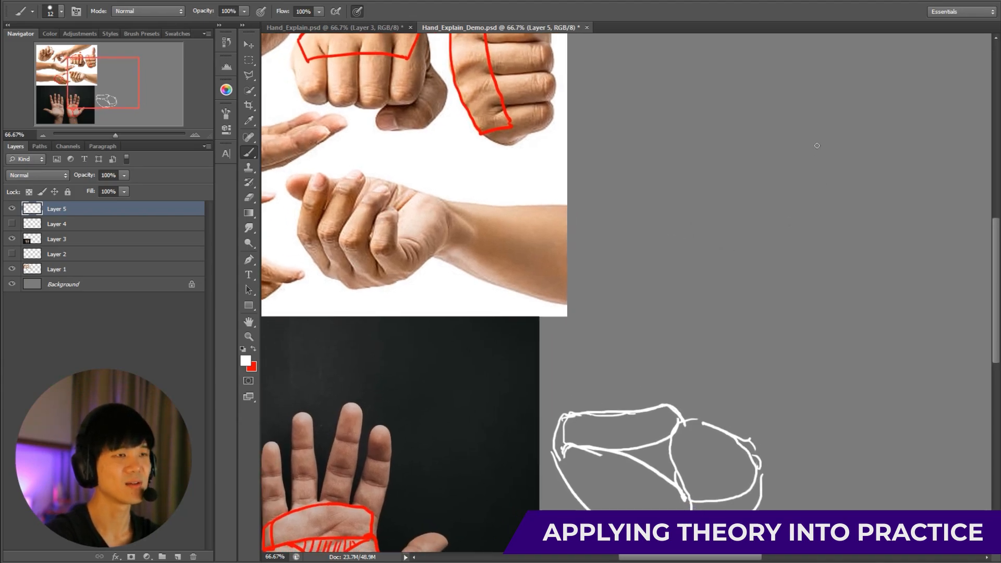
mouse_move(833, 138)
left_mouse_down()
mouse_move(794, 148)
mouse_move(764, 195)
mouse_move(777, 207)
mouse_move(851, 159)
left_mouse_up()
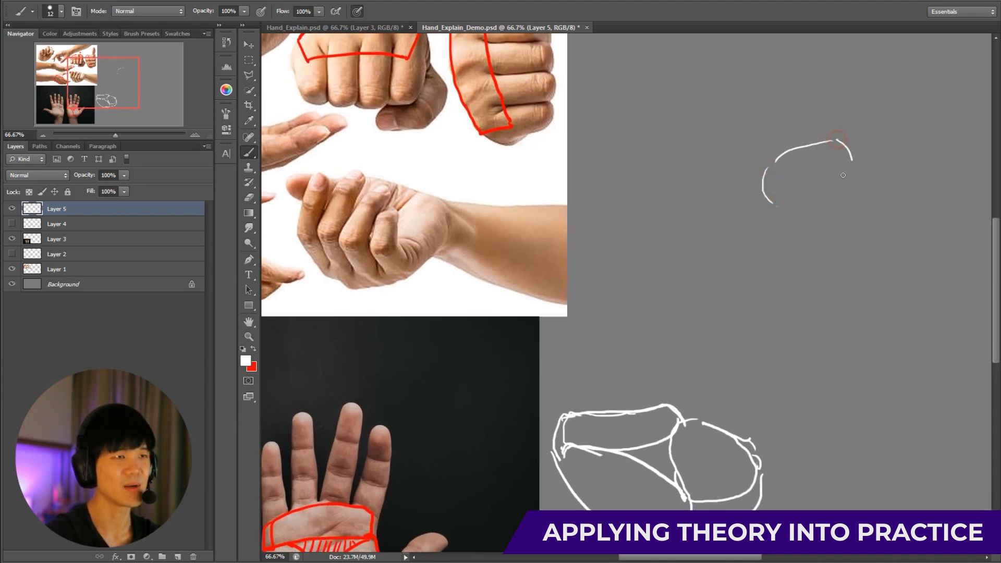
left_click_drag(768, 168, 757, 200)
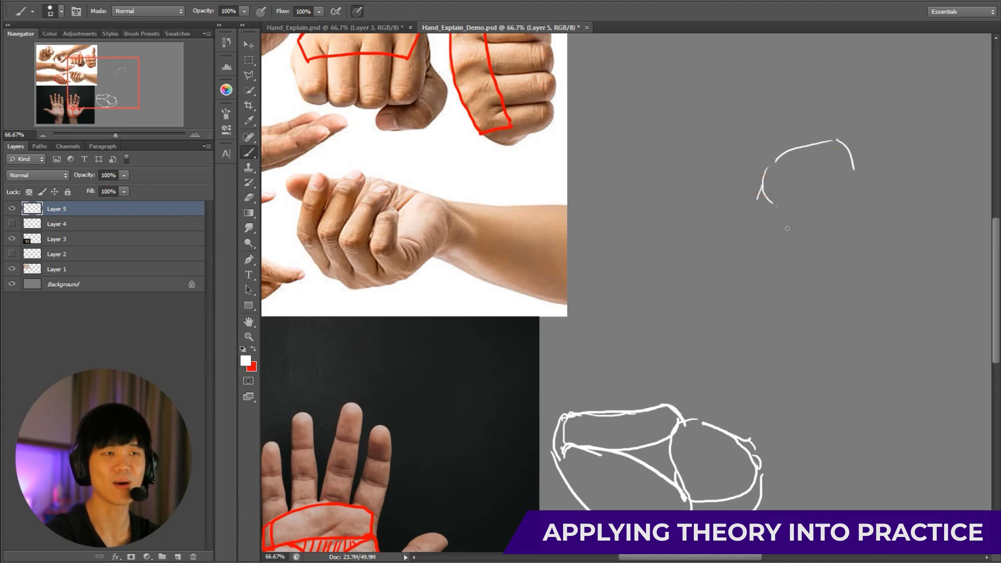
mouse_move(837, 139)
left_mouse_down()
mouse_move(924, 149)
mouse_move(896, 233)
left_mouse_up()
key("ctrl+alt+z")
key("ctrl+alt+z")
key("ctrl+alt+z")
key("ctrl+alt+z")
key("ctrl+alt+z")
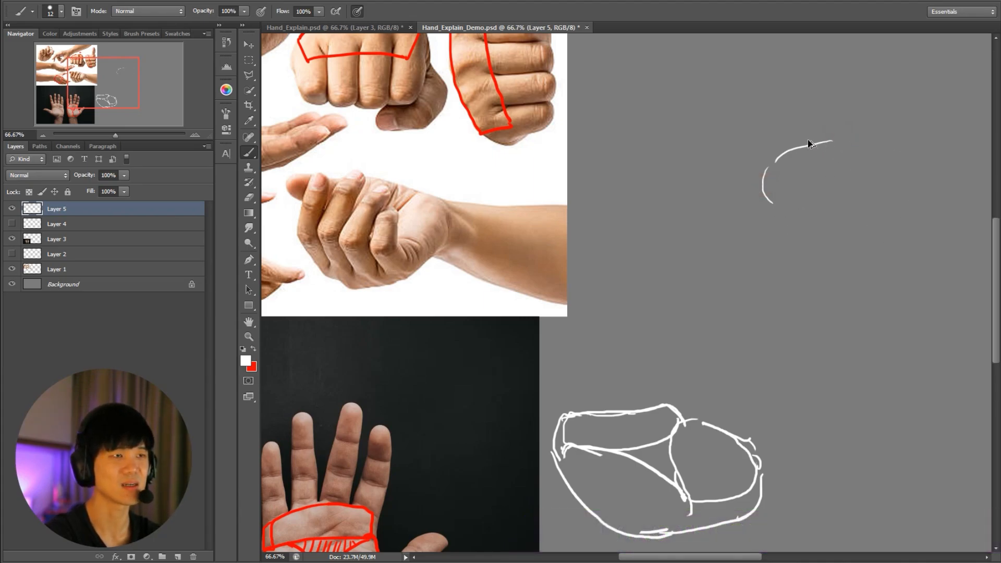
key("ctrl+alt+z")
key("ctrl+alt+z")
Sketch a tilted four-sided palm plane in white on the grey area and replace its side edges with ones converging toward the far end
mouse_move(722, 225)
left_mouse_down()
mouse_move(804, 134)
mouse_move(920, 150)
mouse_move(889, 243)
mouse_move(902, 272)
left_mouse_up()
left_click_drag(934, 156, 942, 189)
left_click_drag(741, 209, 817, 157)
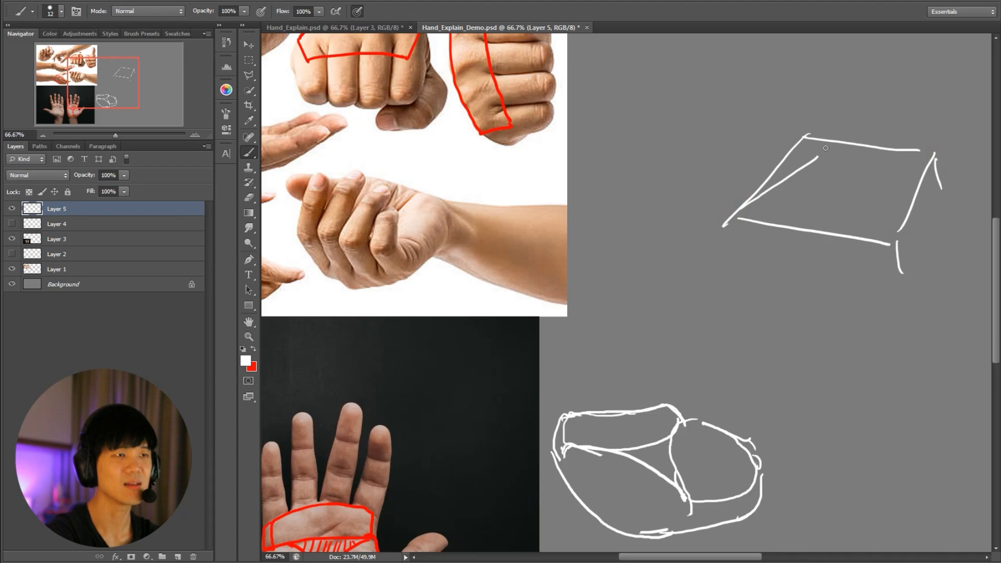
left_click_drag(910, 152, 885, 243)
key("e")
mouse_move(815, 140)
left_mouse_down()
mouse_move(793, 139)
mouse_move(747, 168)
left_mouse_up()
left_click_drag(933, 137, 912, 221)
key("b")
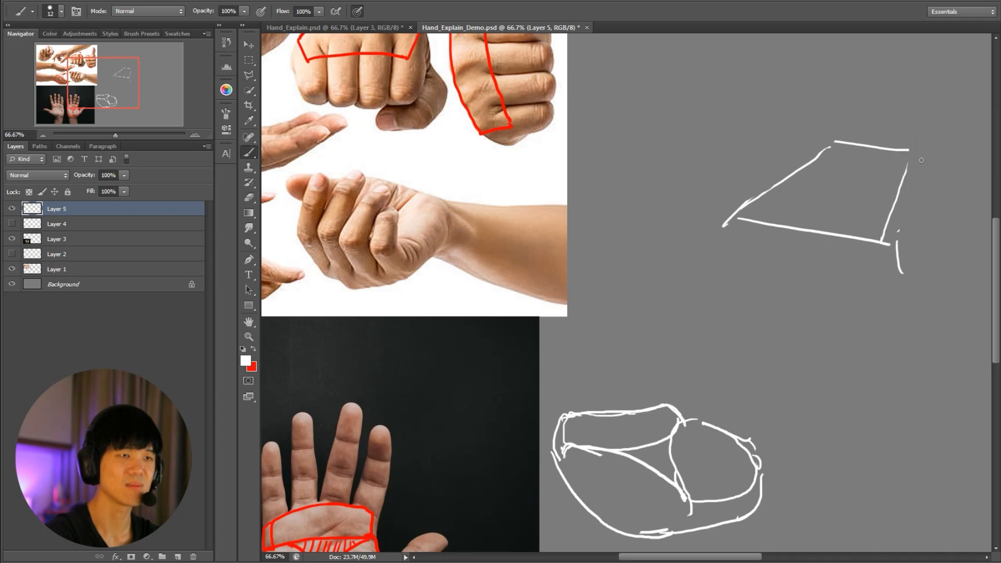
Redraw the palm plane's right side edge slightly further out and erase the previous edge
left_click_drag(922, 158, 889, 236)
key("e")
right_click_drag(889, 172, 906, 159, "alt")
left_click_drag(906, 159, 882, 241)
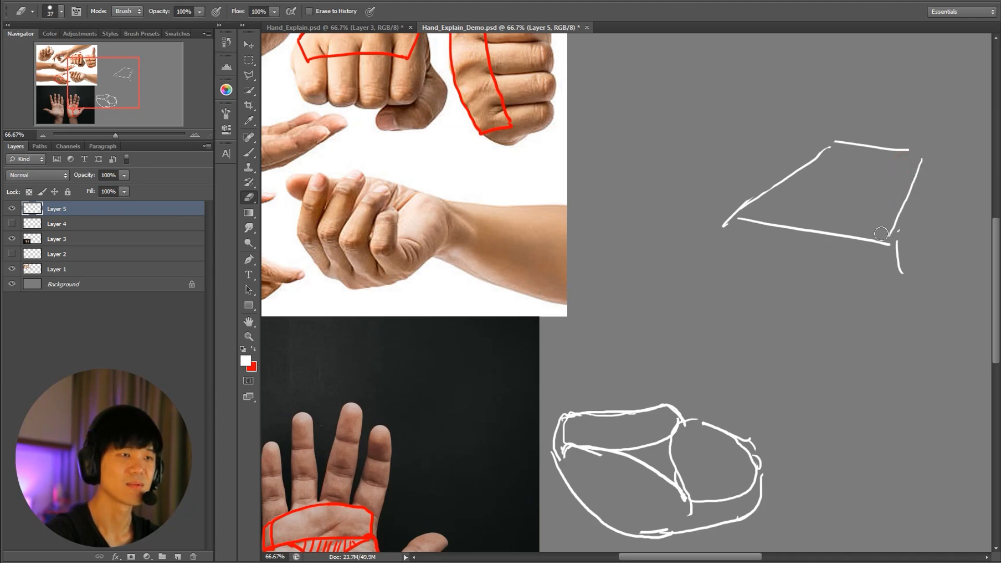
Curve the palm's front edge, outline a rounded pad at its far left corner, and add a front face for thickness
key("b")
mouse_move(729, 223)
left_mouse_down()
mouse_move(757, 237)
mouse_move(858, 244)
left_mouse_up()
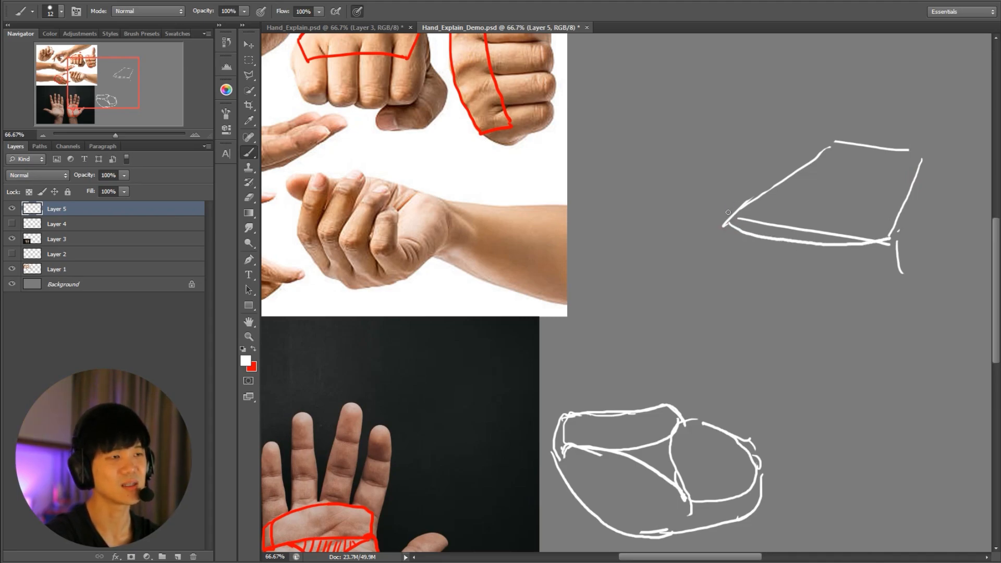
mouse_move(829, 140)
left_mouse_down()
mouse_move(773, 156)
mouse_move(784, 181)
left_mouse_up()
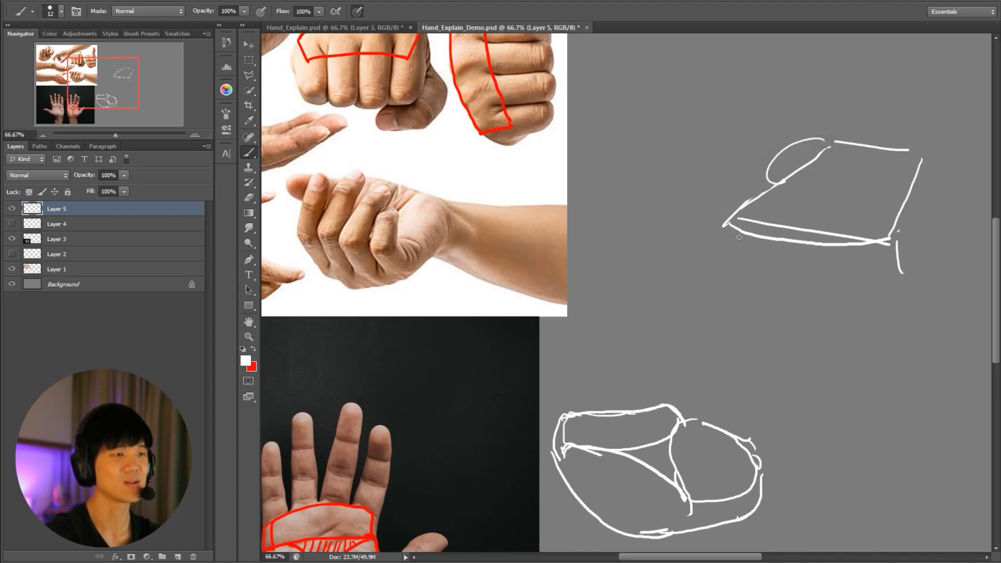
mouse_move(740, 237)
left_mouse_down()
mouse_move(711, 252)
mouse_move(752, 271)
mouse_move(839, 284)
mouse_move(888, 274)
left_mouse_up()
key("ctrl+alt+z")
key("ctrl+alt+z")
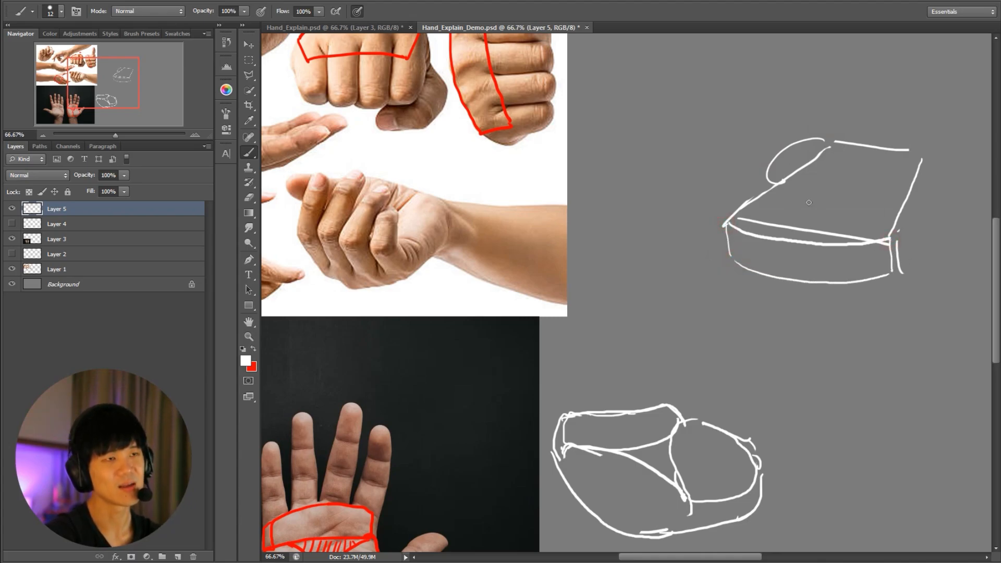
Outline the palm pads over the plane and round off the outer side of the large right pad
mouse_move(832, 140)
left_mouse_down()
mouse_move(812, 136)
mouse_move(772, 175)
mouse_move(843, 173)
mouse_move(725, 224)
mouse_move(821, 202)
mouse_move(877, 204)
left_mouse_up()
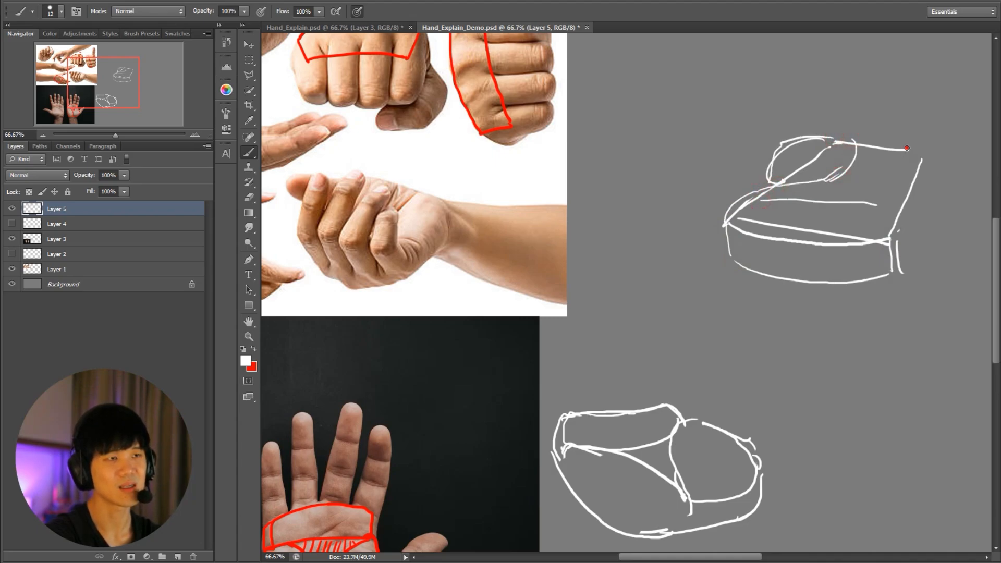
mouse_move(909, 149)
left_mouse_down()
mouse_move(850, 180)
mouse_move(871, 206)
mouse_move(907, 215)
left_mouse_up()
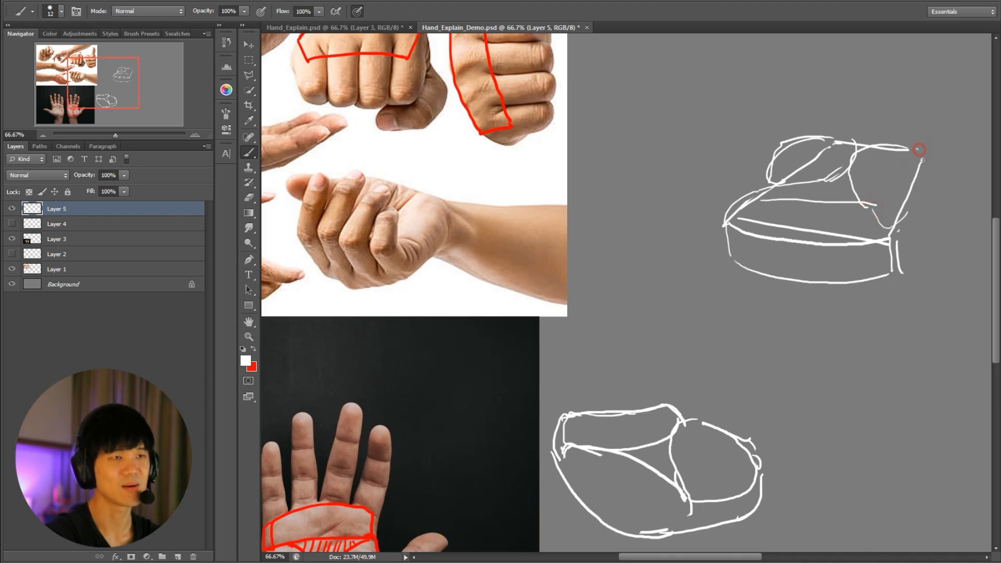
left_click_drag(918, 150, 919, 223)
mouse_move(896, 263)
left_mouse_down()
mouse_move(926, 219)
mouse_move(929, 185)
mouse_move(897, 227)
mouse_move(916, 206)
mouse_move(917, 170)
left_mouse_up()
Erase the straight construction lines around the palm pads and mark the four finger joints along the front face
key("e")
mouse_move(905, 156)
left_mouse_down()
mouse_move(881, 156)
mouse_move(921, 183)
left_mouse_up()
mouse_move(831, 156)
left_mouse_down()
mouse_move(789, 171)
mouse_move(841, 146)
left_mouse_up()
mouse_move(758, 204)
left_mouse_down()
mouse_move(735, 210)
mouse_move(763, 225)
mouse_move(859, 233)
left_mouse_up()
key("b")
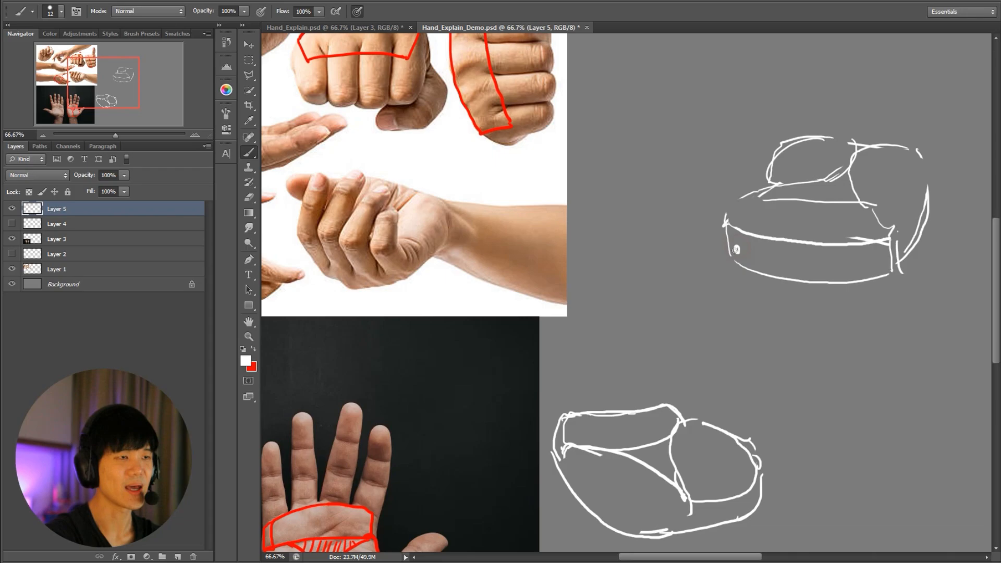
left_click_drag(768, 258, 870, 266)
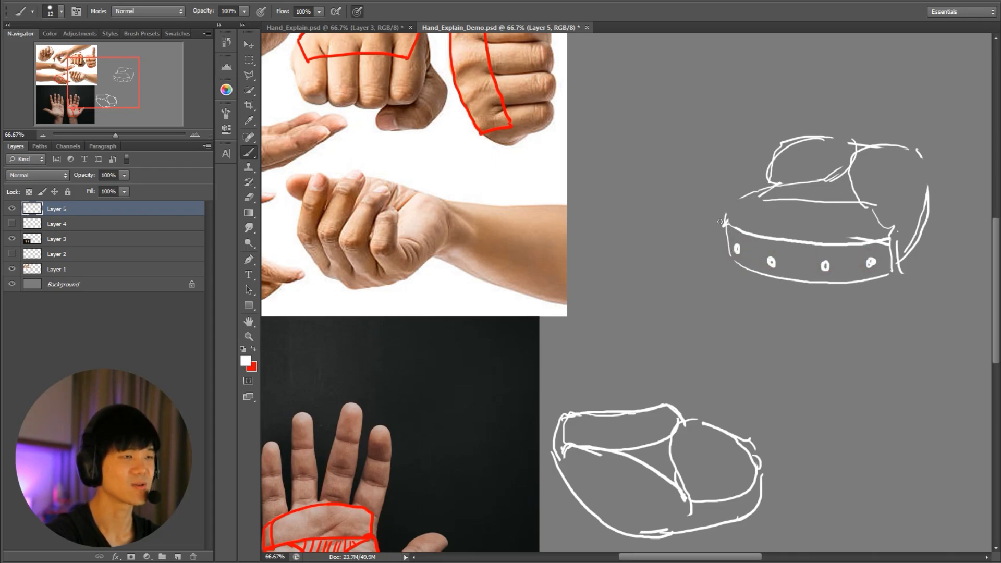
Draw the leftmost finger's base segment over its joint and erase the palm lines and heavy top stroke overlapping it
left_click_drag(712, 195, 726, 261)
mouse_move(711, 191)
left_mouse_down()
mouse_move(745, 193)
mouse_move(714, 214)
mouse_move(754, 240)
left_mouse_up()
left_click_drag(745, 194, 758, 245)
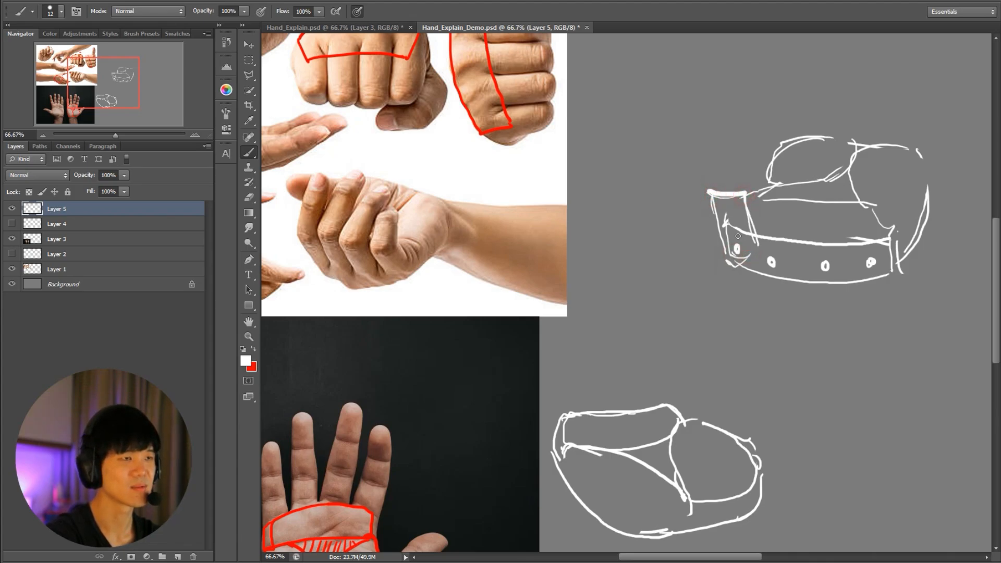
key("e")
mouse_move(726, 213)
left_mouse_down()
mouse_move(737, 249)
mouse_move(750, 240)
left_mouse_up()
key("b")
key("e")
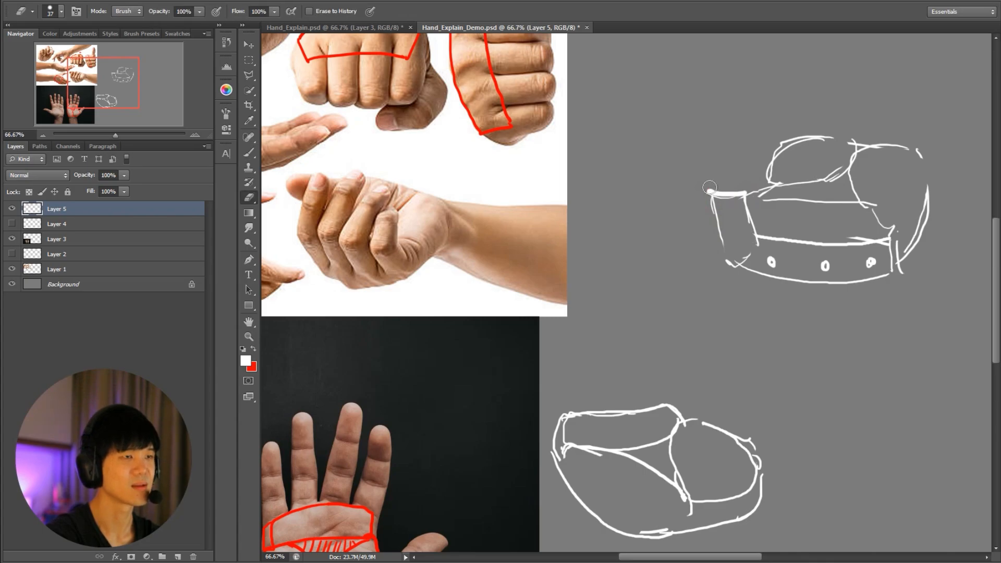
left_click_drag(708, 194, 746, 192)
Draw the leftmost finger's middle and tip segments rising and bending inward above its base segment
key("b")
left_click_drag(720, 152, 710, 191)
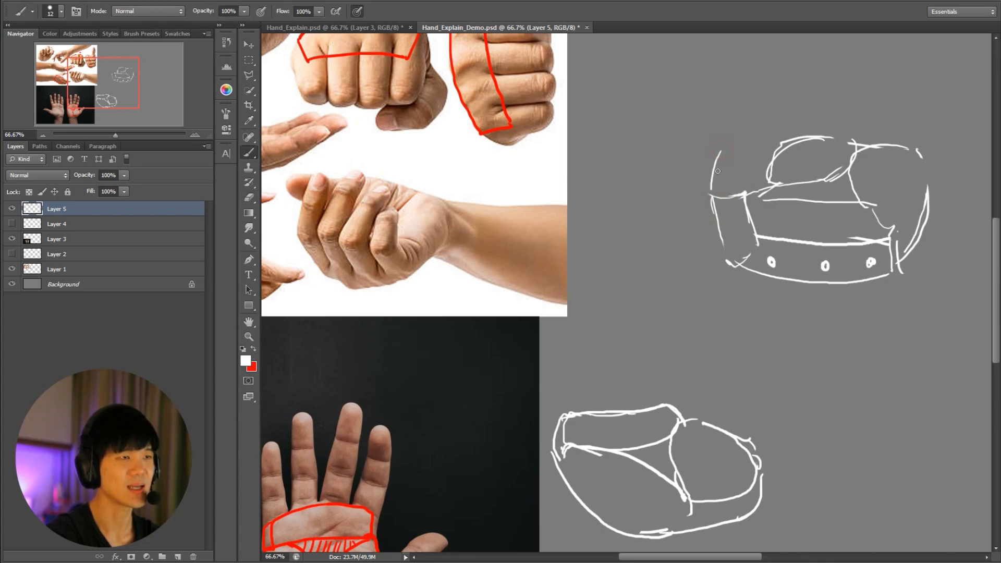
mouse_move(745, 154)
left_mouse_down()
mouse_move(742, 190)
mouse_move(753, 149)
mouse_move(750, 166)
left_mouse_up()
mouse_move(727, 141)
left_mouse_down()
mouse_move(744, 121)
mouse_move(766, 126)
mouse_move(756, 150)
mouse_move(761, 131)
mouse_move(740, 129)
mouse_move(750, 122)
left_mouse_up()
Erase the palm lines over the second joint and draw the second finger's base, middle and tip segments curling over the palm
key("e")
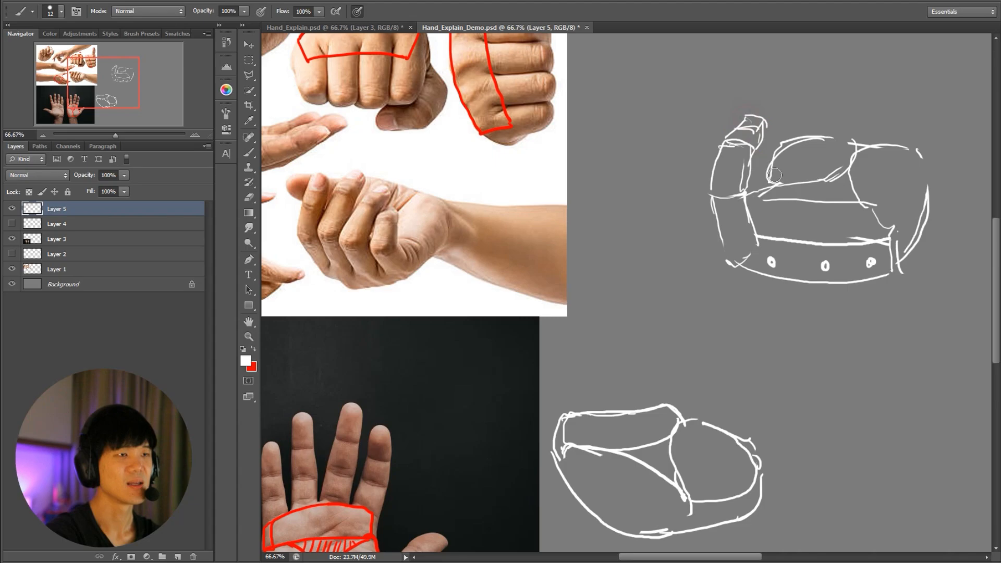
mouse_move(766, 204)
left_mouse_down()
mouse_move(769, 252)
mouse_move(787, 229)
mouse_move(797, 240)
left_mouse_up()
key("b")
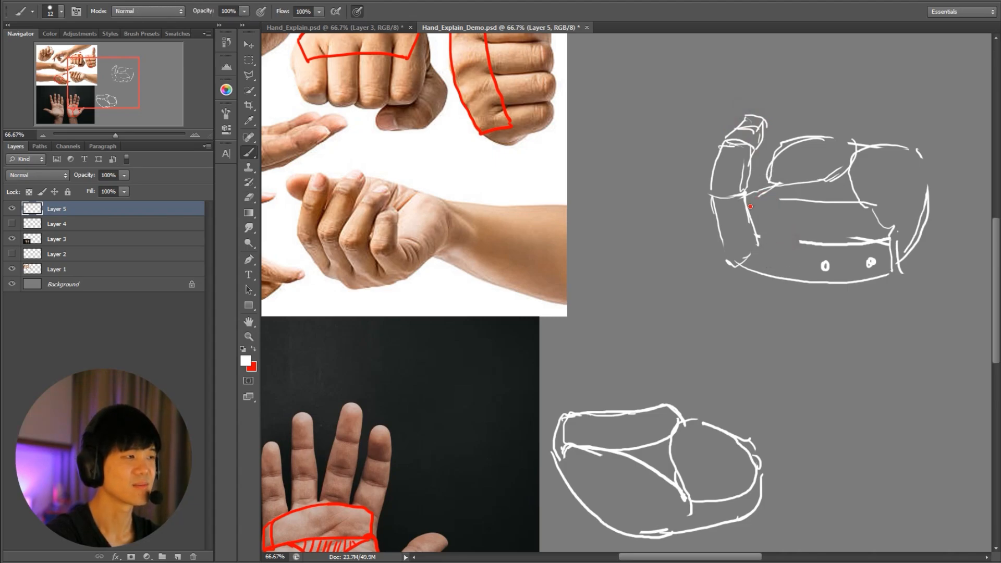
mouse_move(750, 206)
left_mouse_down()
mouse_move(764, 267)
mouse_move(779, 211)
mouse_move(770, 214)
mouse_move(783, 206)
left_mouse_up()
mouse_move(751, 203)
left_mouse_down()
mouse_move(780, 211)
mouse_move(766, 190)
mouse_move(780, 171)
mouse_move(770, 181)
mouse_move(768, 166)
mouse_move(748, 196)
mouse_move(775, 160)
mouse_move(754, 187)
mouse_move(773, 164)
mouse_move(784, 206)
left_mouse_up()
key("e")
key("b")
key("e")
key("b")
key("e")
mouse_move(775, 154)
left_mouse_down()
mouse_move(805, 140)
mouse_move(794, 142)
mouse_move(798, 169)
left_mouse_up()
key("b")
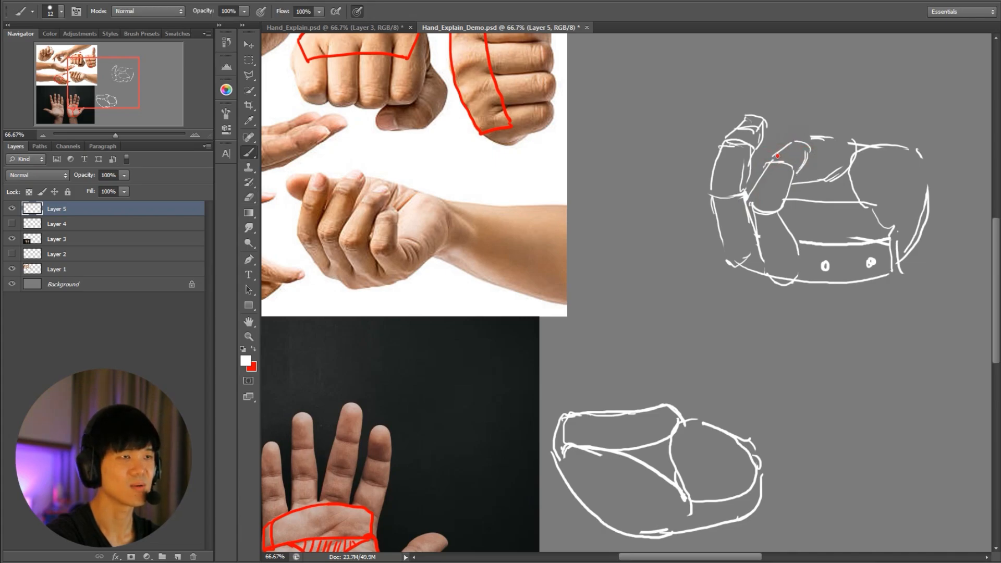
Clear the palm edge and mark around the third joint and draw the third finger's segments curling over the palm
key("e")
mouse_move(808, 230)
left_mouse_down()
mouse_move(829, 253)
mouse_move(824, 269)
mouse_move(787, 274)
mouse_move(726, 261)
mouse_move(759, 249)
left_mouse_up()
key("b")
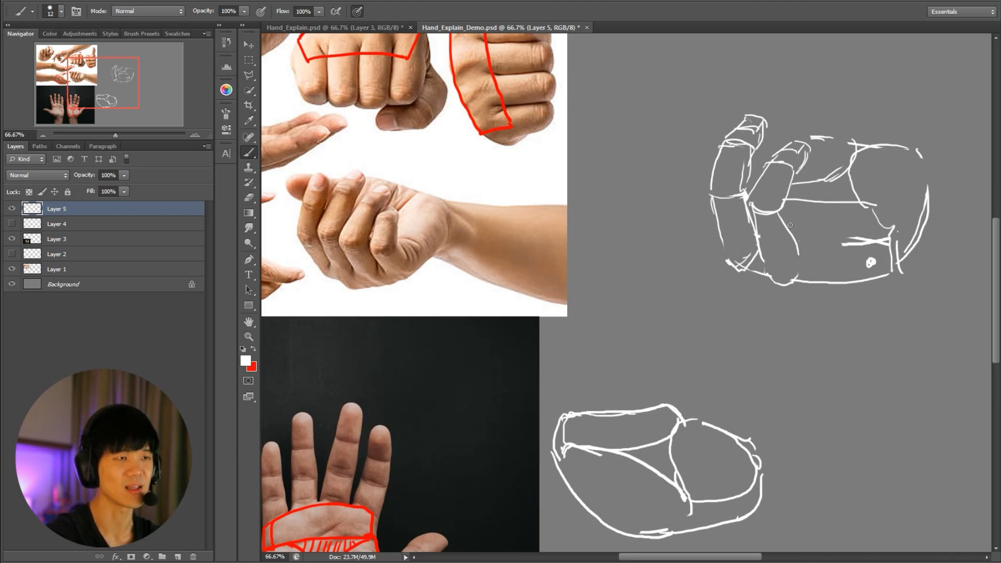
key("e")
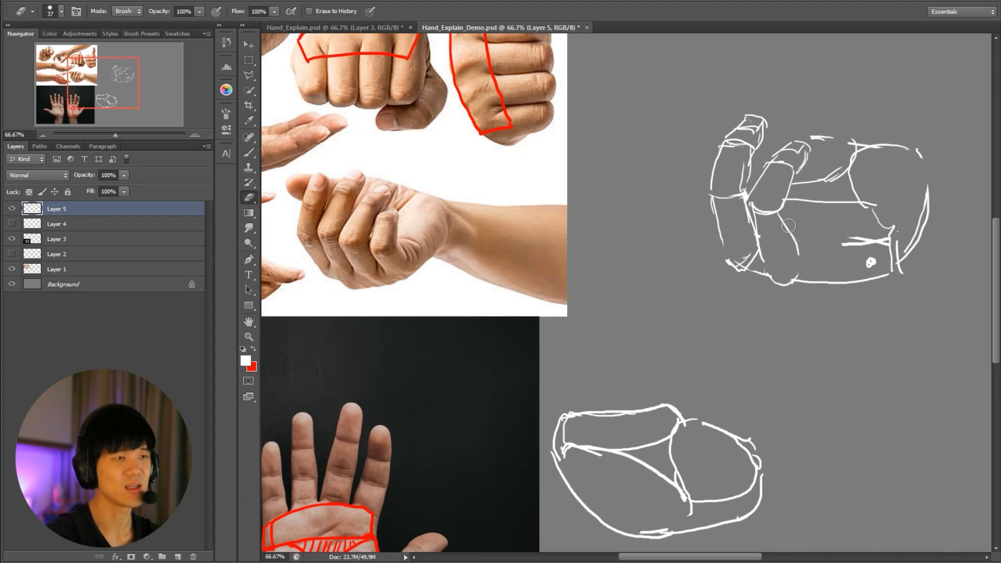
key("b")
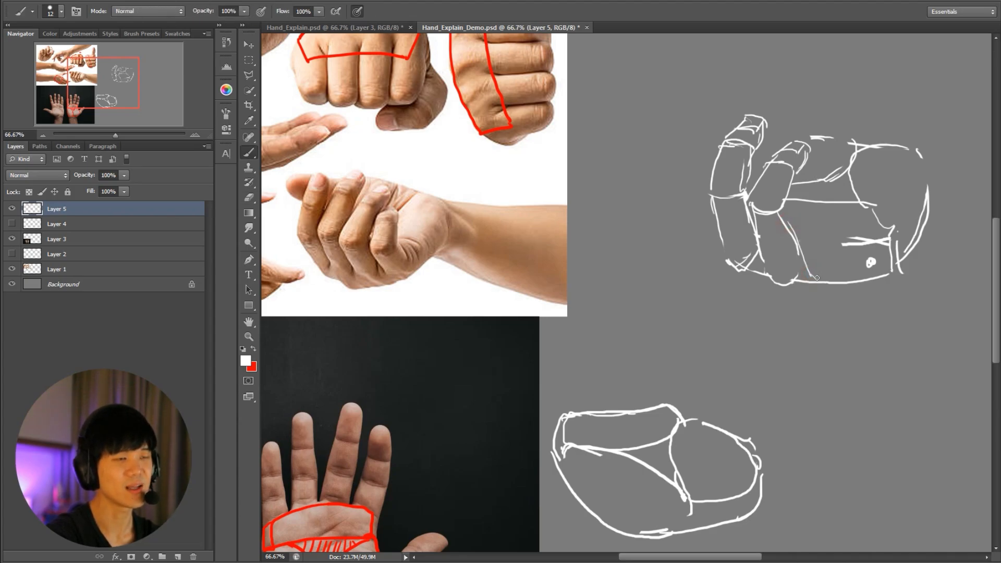
mouse_move(817, 278)
left_mouse_down()
mouse_move(840, 282)
mouse_move(844, 272)
mouse_move(829, 213)
mouse_move(797, 194)
mouse_move(814, 172)
mouse_move(827, 177)
mouse_move(815, 183)
mouse_move(814, 206)
mouse_move(817, 181)
mouse_move(810, 202)
mouse_move(832, 179)
mouse_move(827, 164)
mouse_move(838, 168)
mouse_move(832, 187)
left_mouse_up()
key("e")
key("b")
key("e")
key("b")
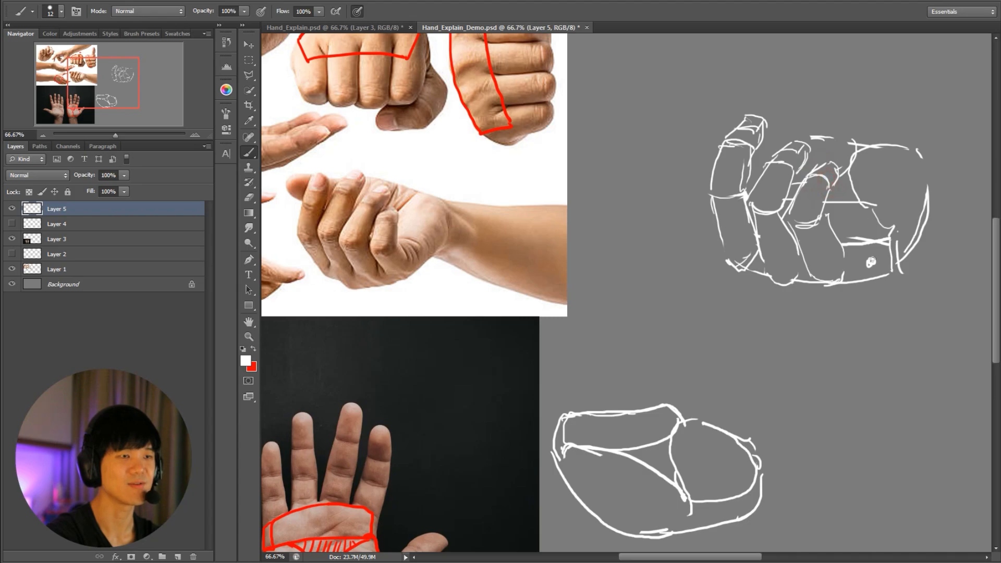
Erase the fourth joint's mark and front edge, and draw the fourth finger's base segment with a curved top
key("e")
mouse_move(847, 240)
left_mouse_down()
mouse_move(881, 245)
mouse_move(868, 266)
mouse_move(864, 244)
mouse_move(855, 274)
mouse_move(877, 272)
mouse_move(878, 283)
left_mouse_up()
key("b")
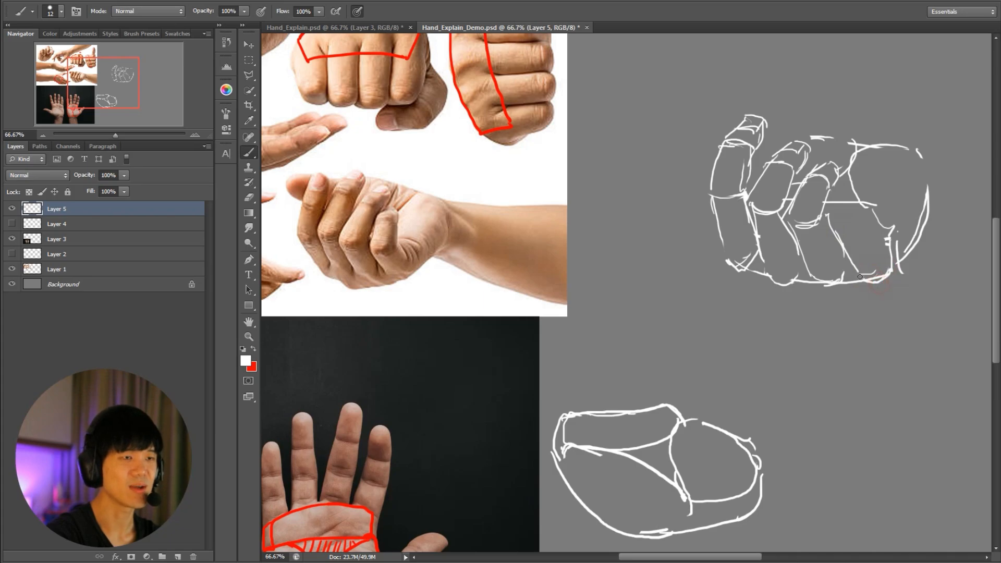
left_click_drag(838, 237, 886, 243)
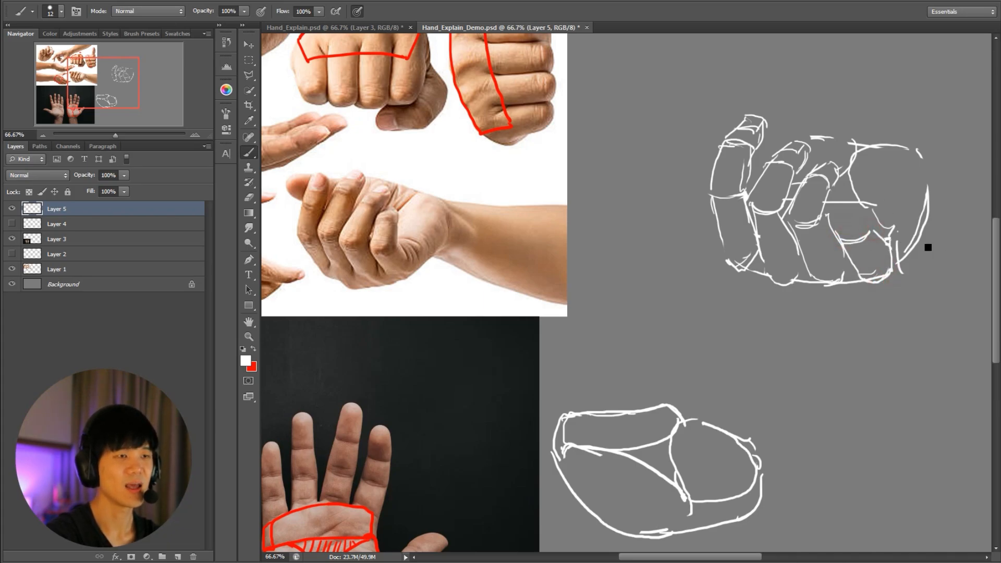
Draw an upright cylinder in the empty area beside the hand sketch, with a length marker and a curved arrow showing its tilt
mouse_move(958, 243)
left_mouse_down()
mouse_move(770, 308)
mouse_move(689, 325)
left_mouse_up()
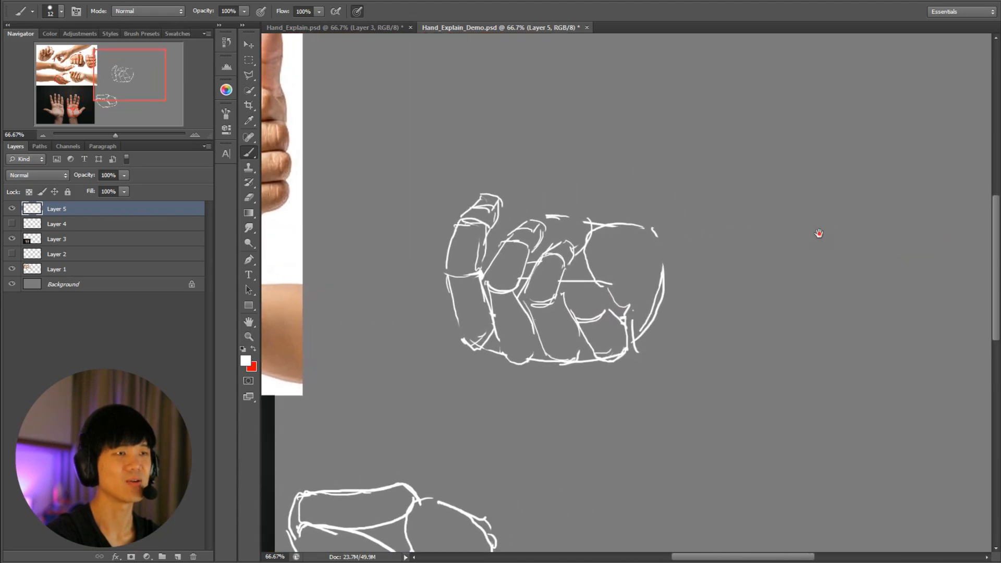
mouse_move(962, 97)
left_mouse_down()
mouse_move(850, 119)
mouse_move(883, 87)
mouse_move(850, 90)
mouse_move(819, 166)
mouse_move(826, 237)
left_mouse_up()
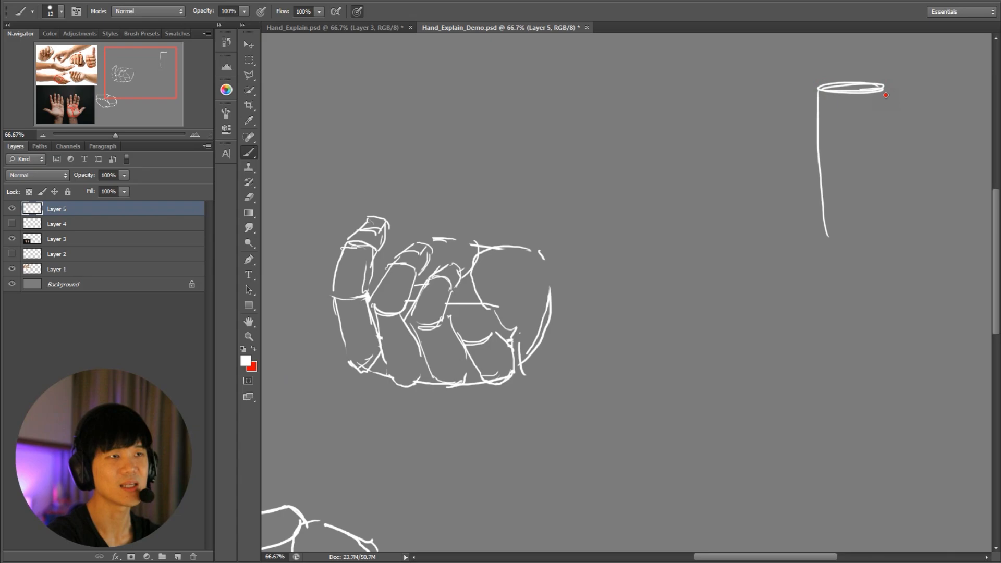
left_click_drag(884, 92, 897, 233)
mouse_move(832, 238)
left_mouse_down()
mouse_move(865, 241)
mouse_move(855, 237)
left_mouse_up()
left_click_drag(932, 89, 903, 92)
mouse_move(926, 94)
left_mouse_down()
mouse_move(931, 232)
mouse_move(945, 230)
left_mouse_up()
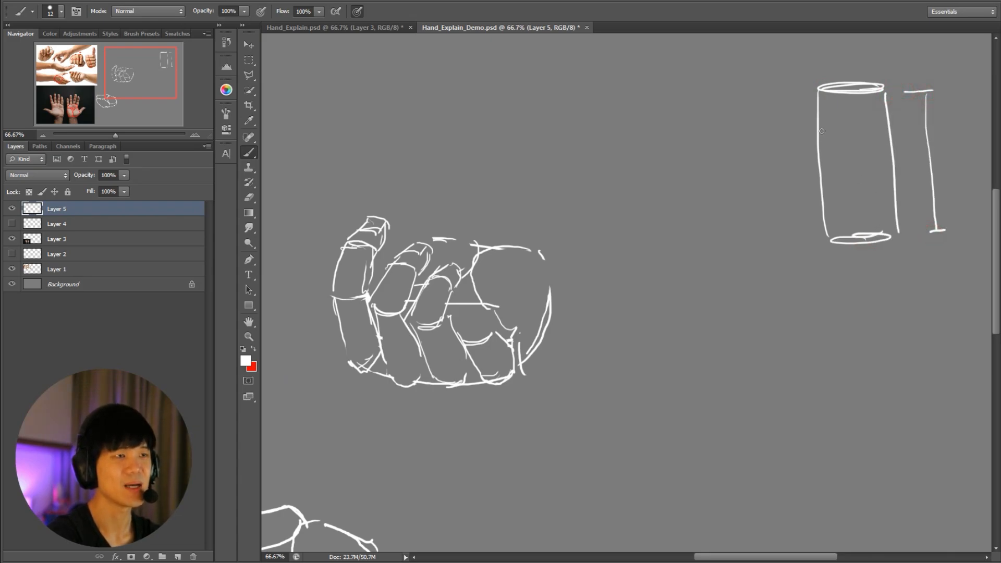
mouse_move(850, 119)
left_mouse_down()
mouse_move(793, 141)
mouse_move(809, 138)
left_mouse_up()
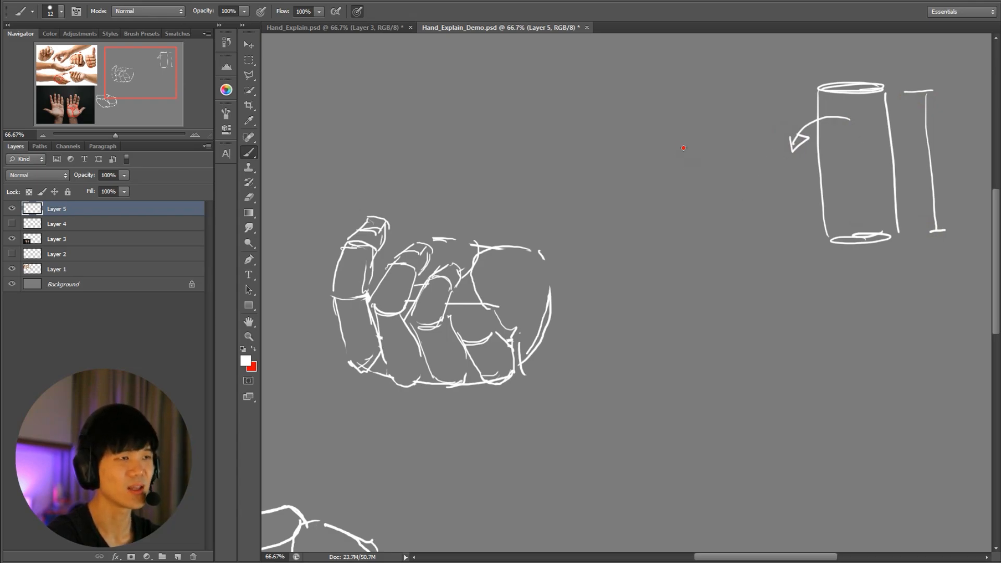
Sketch the cylinder foreshortened beside the upright one, with a large round near end, an arrow above it and a short length marker
mouse_move(679, 148)
left_mouse_down()
mouse_move(680, 127)
mouse_move(702, 112)
left_mouse_up()
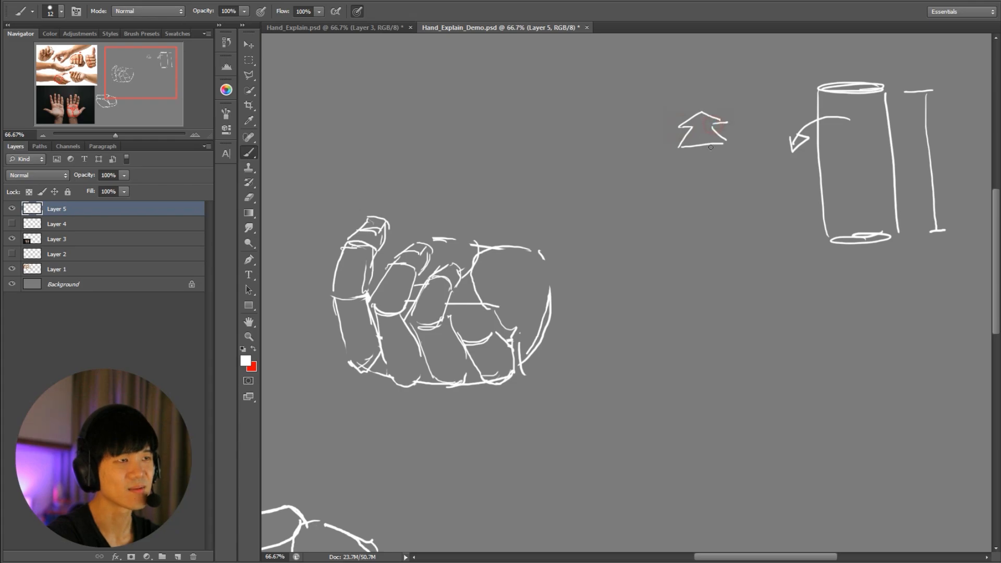
mouse_move(728, 162)
left_mouse_down()
mouse_move(699, 151)
mouse_move(657, 227)
left_mouse_up()
left_click_drag(730, 162, 762, 226)
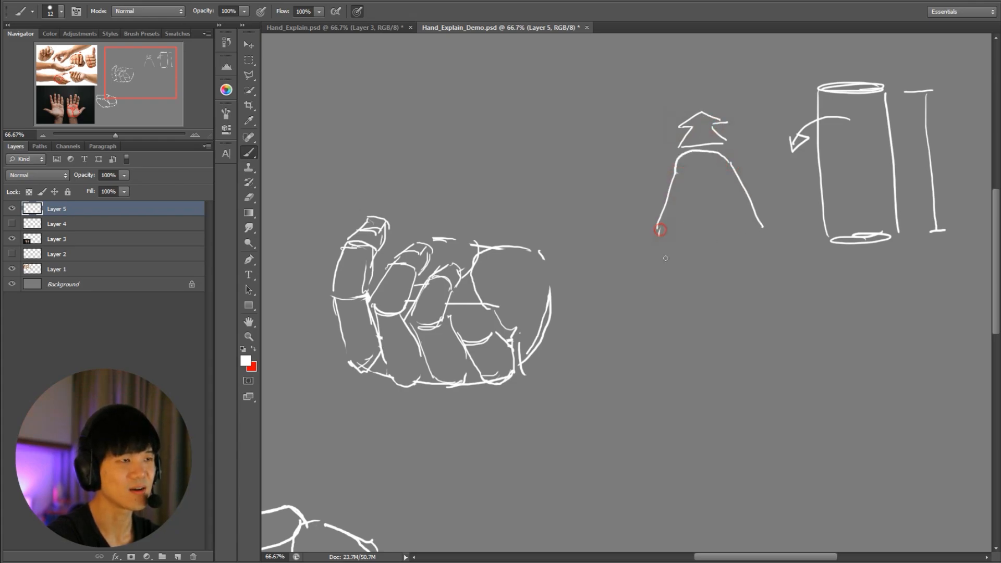
mouse_move(660, 229)
left_mouse_down()
mouse_move(761, 256)
mouse_move(718, 203)
mouse_move(667, 236)
mouse_move(670, 249)
left_mouse_up()
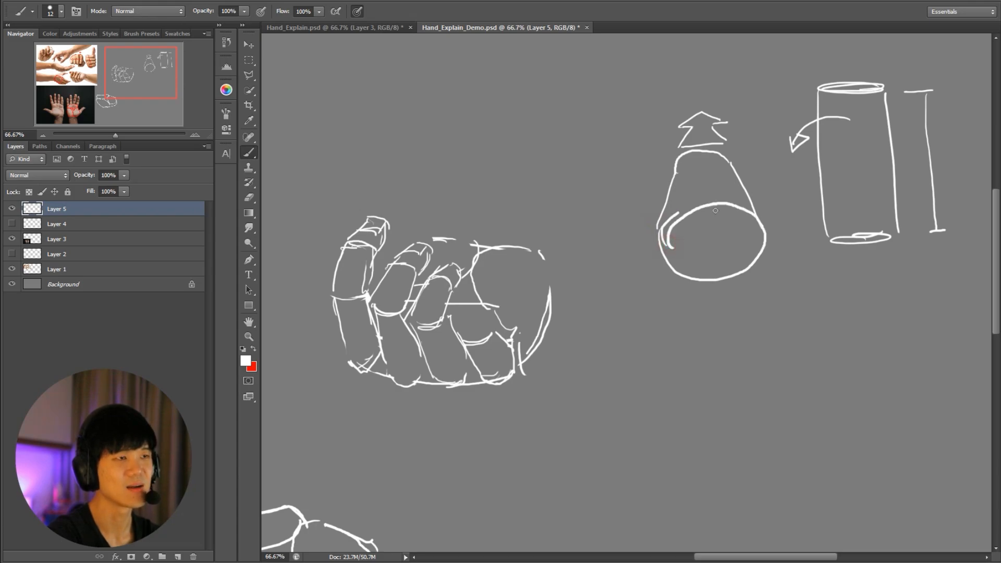
left_click_drag(677, 211, 761, 234)
mouse_move(758, 172)
left_mouse_down()
mouse_move(772, 170)
mouse_move(773, 214)
mouse_move(784, 214)
left_mouse_up()
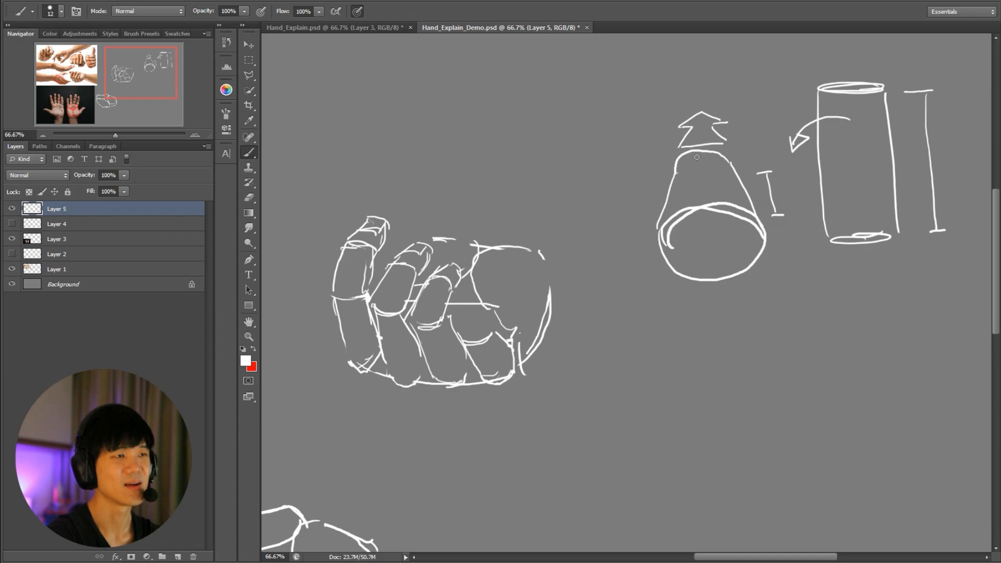
left_click_drag(675, 169, 714, 154)
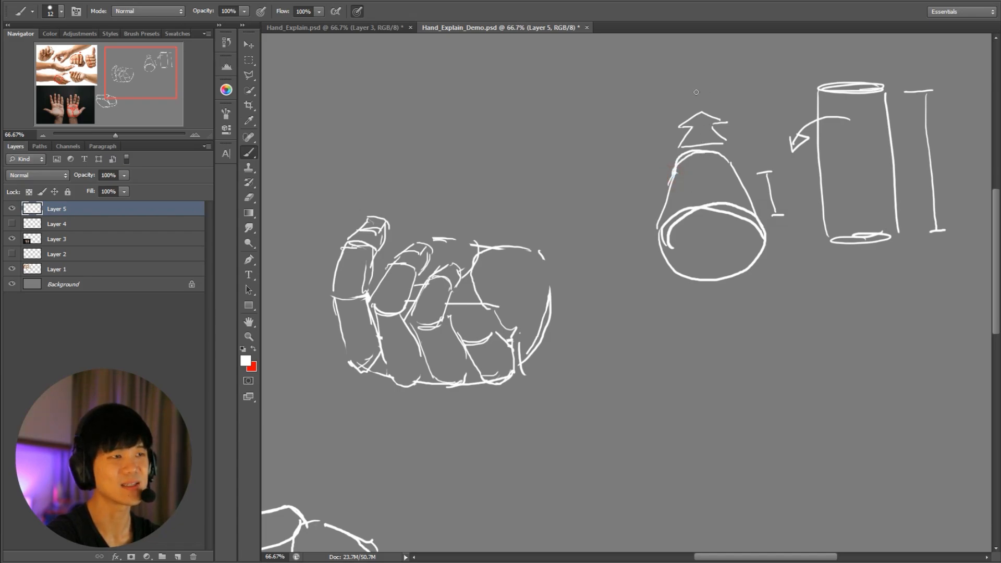
Add a small circle with short marks above the foreshortened cylinder's arrow, and briefly circle the bent finger in the curled-hand photo
left_click_drag(707, 94, 695, 99)
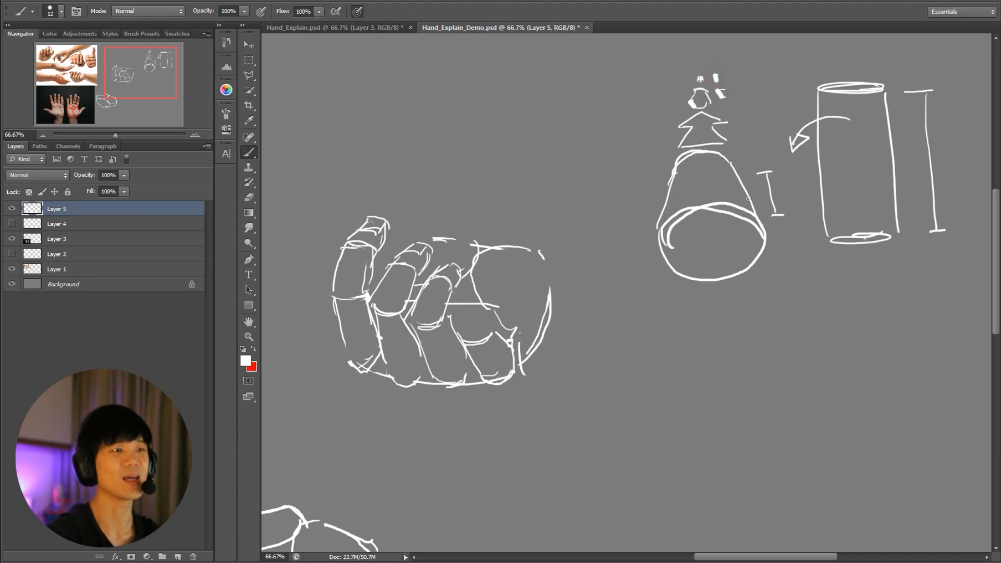
left_click_drag(581, 337, 977, 313)
left_click_drag(405, 282, 406, 283)
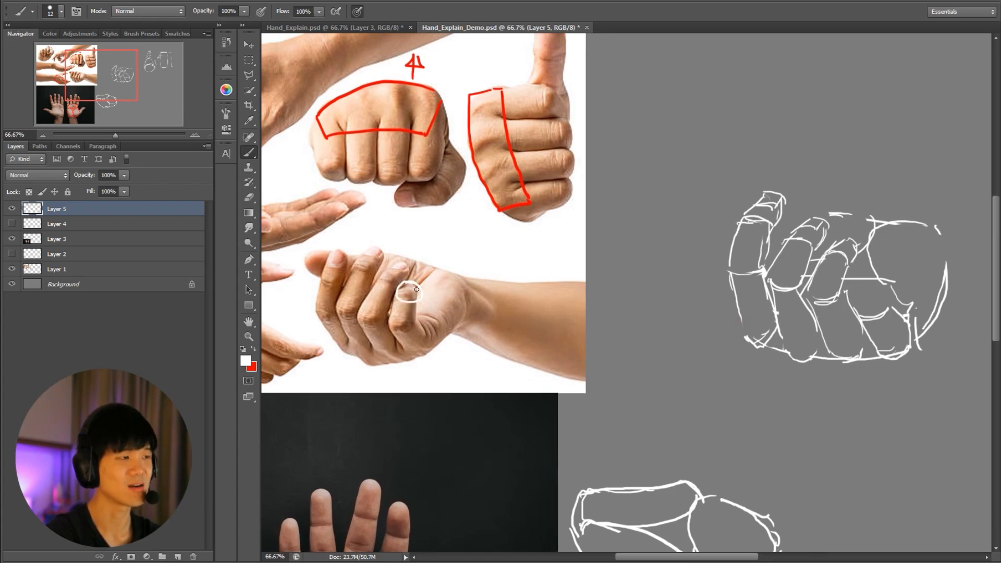
key("ctrl+z")
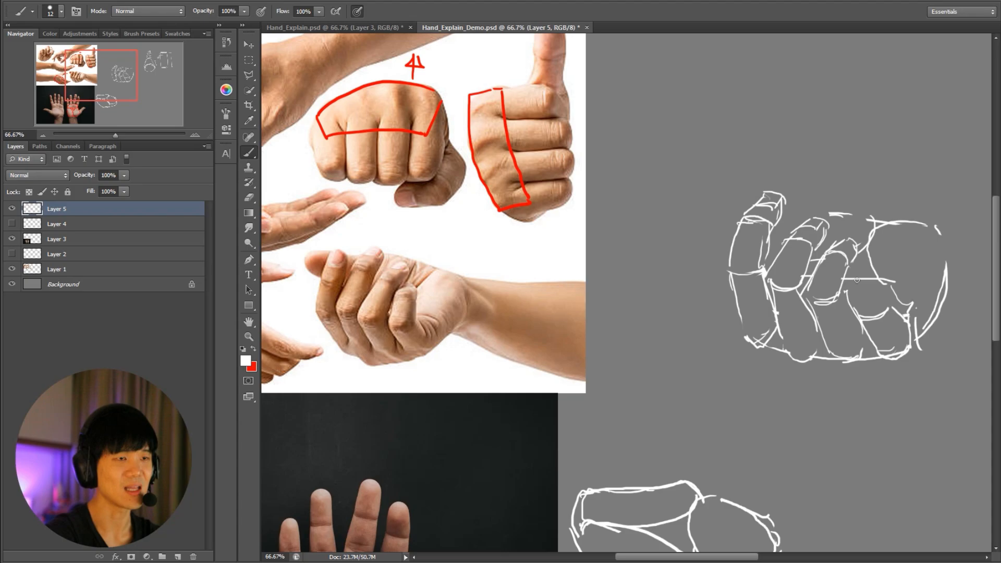
Erase the guide line crossing the palm and draw the fourth finger's rounded middle segment and tip curling over the palm
key("e")
mouse_move(857, 284)
left_mouse_down()
mouse_move(886, 284)
mouse_move(858, 292)
left_mouse_up()
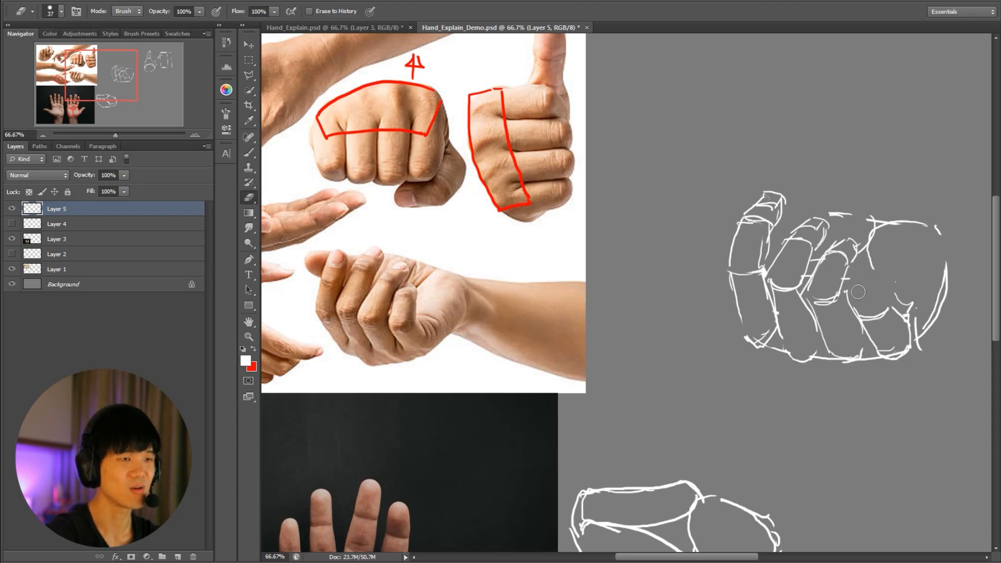
key("b")
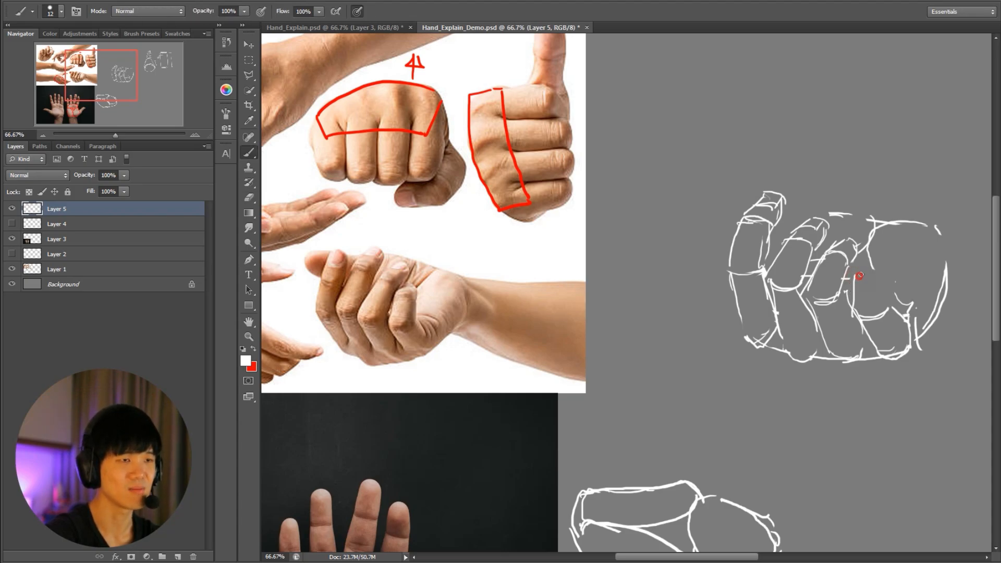
mouse_move(885, 274)
left_mouse_down()
mouse_move(883, 292)
mouse_move(853, 313)
left_mouse_up()
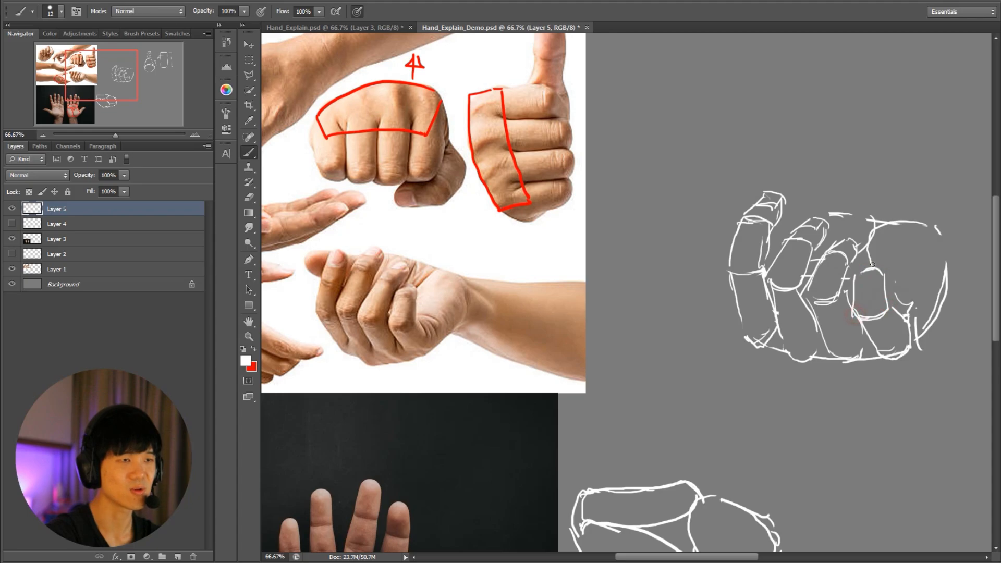
key("e")
key("b")
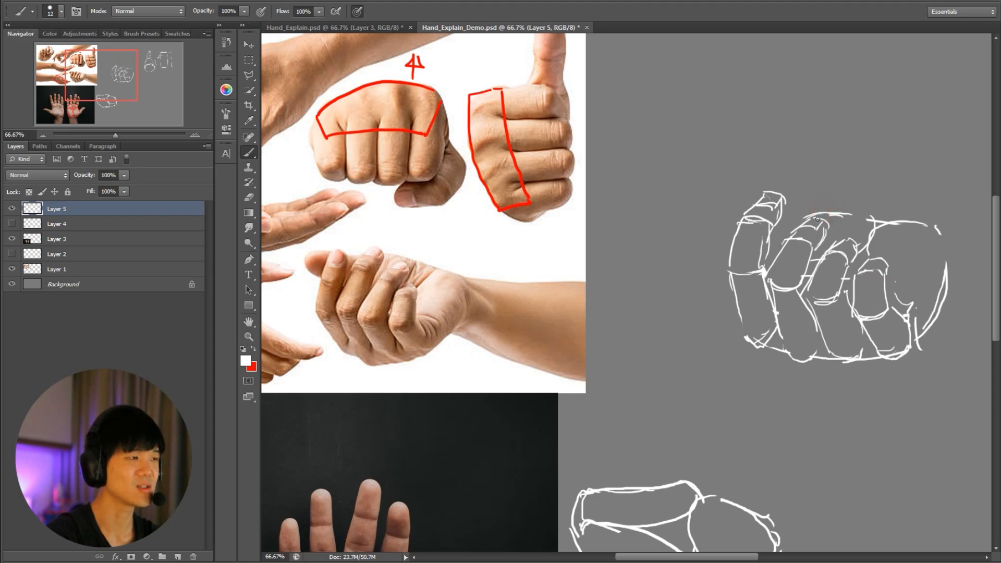
Briefly mark the thumb on the open-palm photo, and draw the thumb's rounded end extending past the first finger in the hand sketch
left_click_drag(629, 426, 727, 227)
mouse_move(479, 445)
left_mouse_down()
mouse_move(477, 465)
mouse_move(527, 435)
left_mouse_up()
key("ctrl+z")
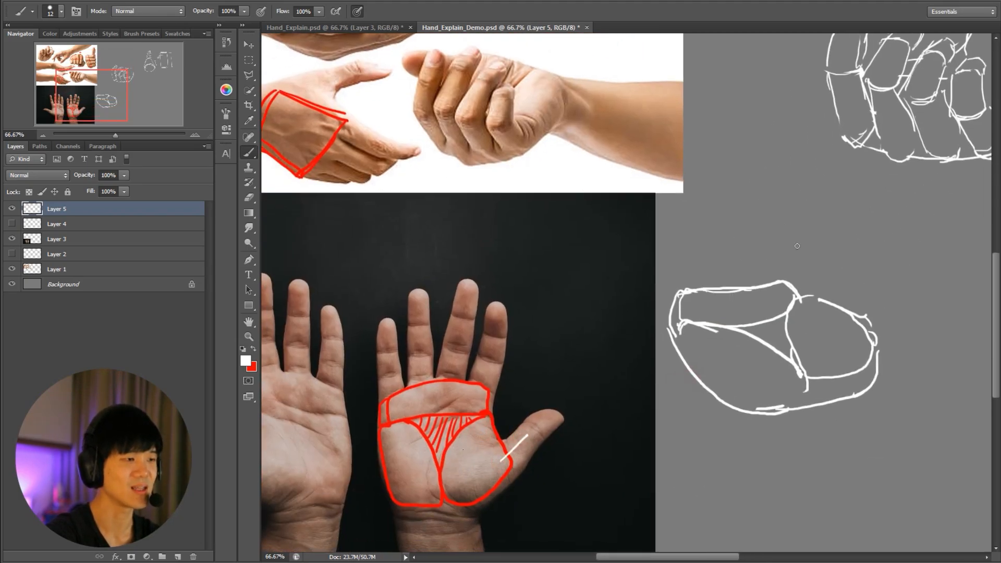
left_click_drag(830, 209, 728, 311)
left_click_drag(775, 194, 758, 255)
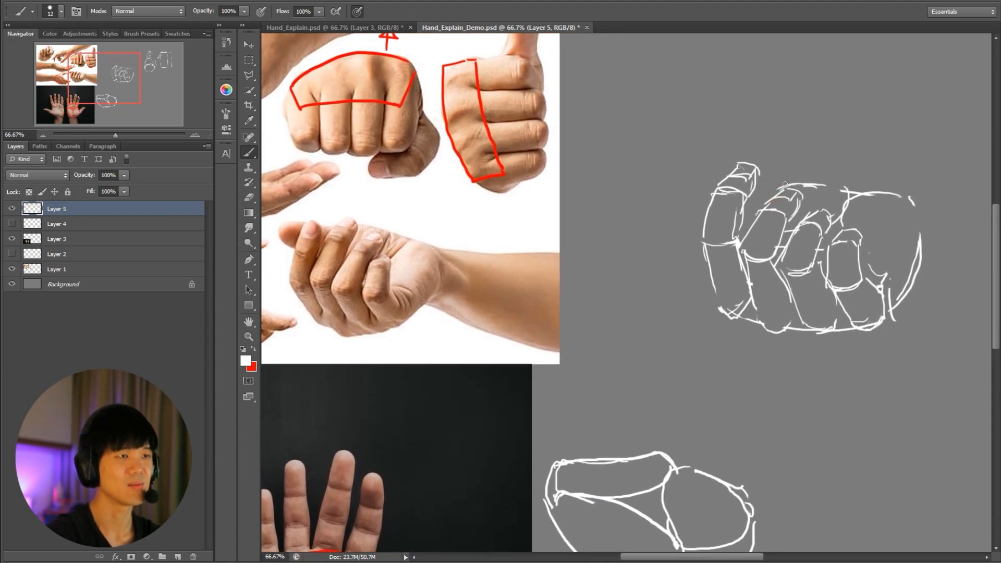
left_click_drag(779, 187, 755, 191)
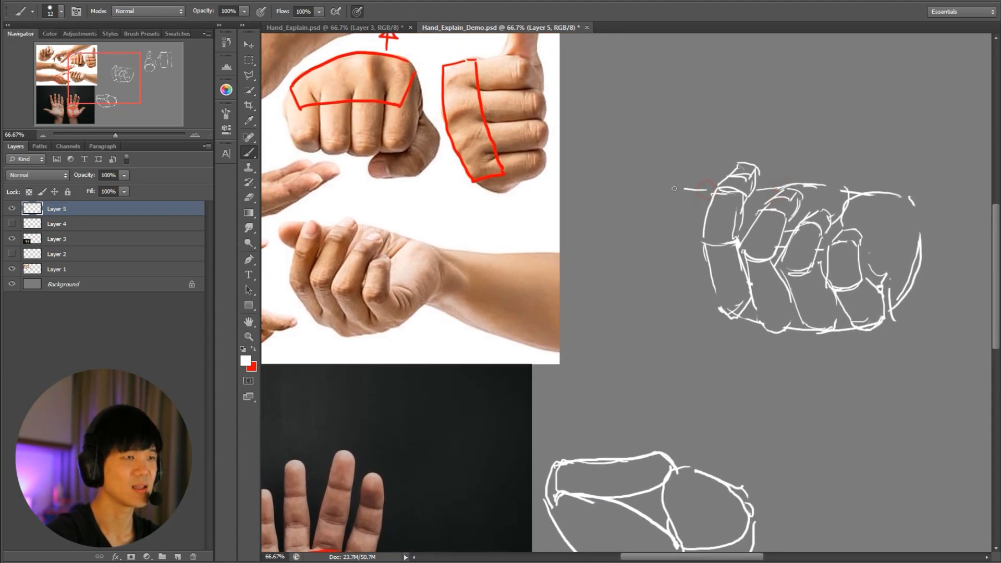
left_click_drag(672, 215, 695, 224)
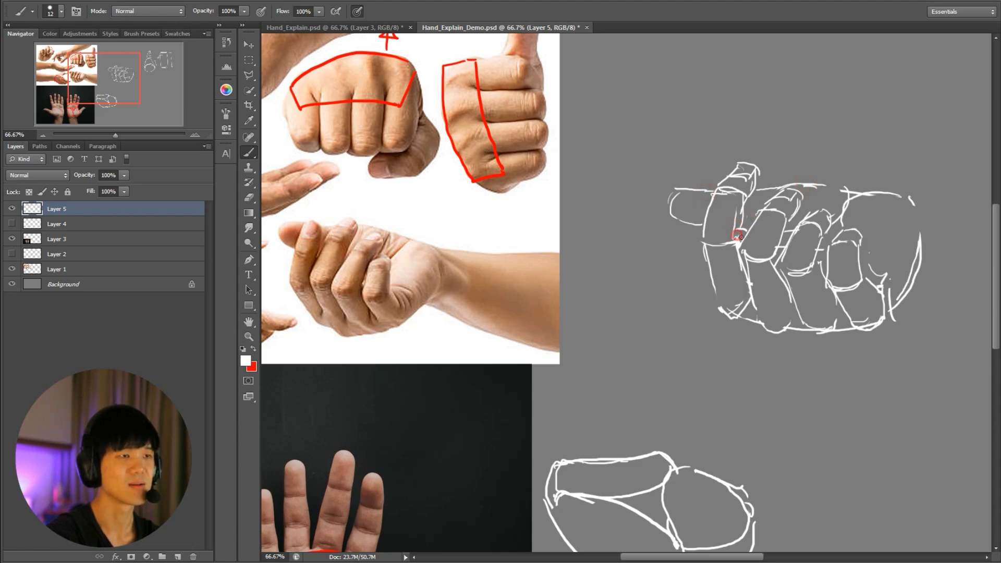
Erase the old edge between the thumb and the palm and redraw it as a rounded arch above the fingers
key("e")
mouse_move(831, 184)
left_mouse_down()
mouse_move(805, 185)
mouse_move(840, 191)
left_mouse_up()
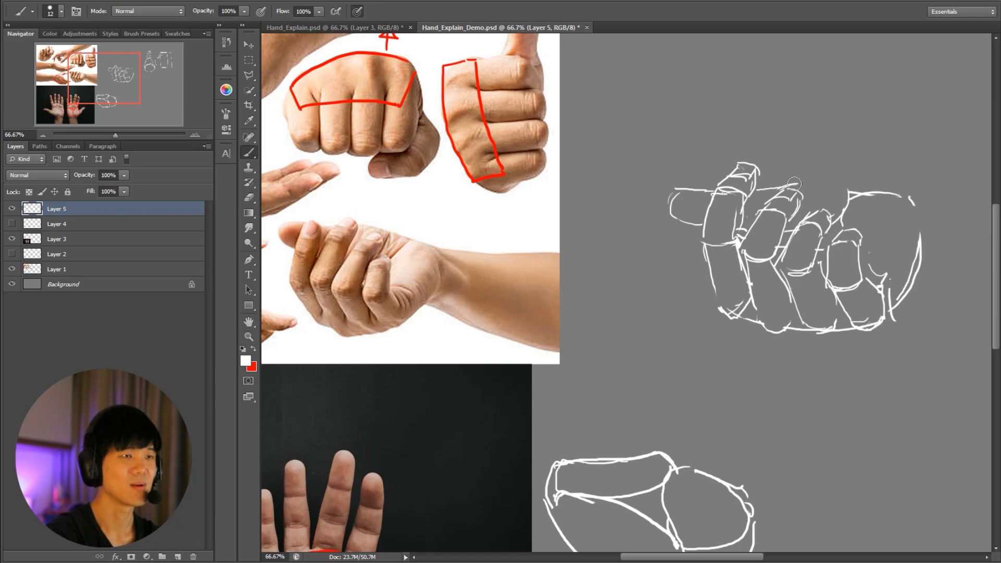
key("b")
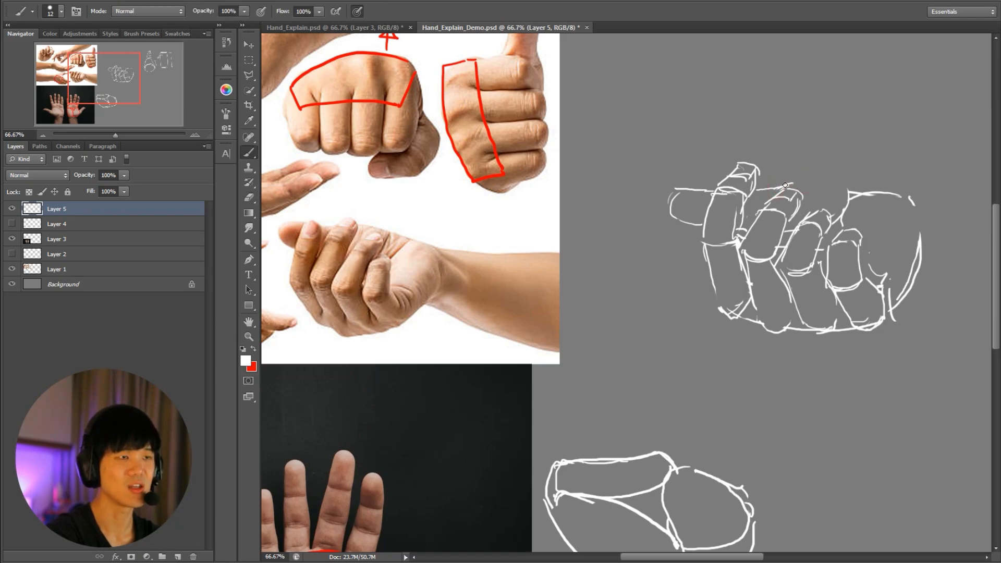
key("e")
mouse_move(791, 182)
left_mouse_down()
mouse_move(777, 185)
mouse_move(845, 183)
mouse_move(852, 193)
mouse_move(842, 186)
left_mouse_up()
key("b")
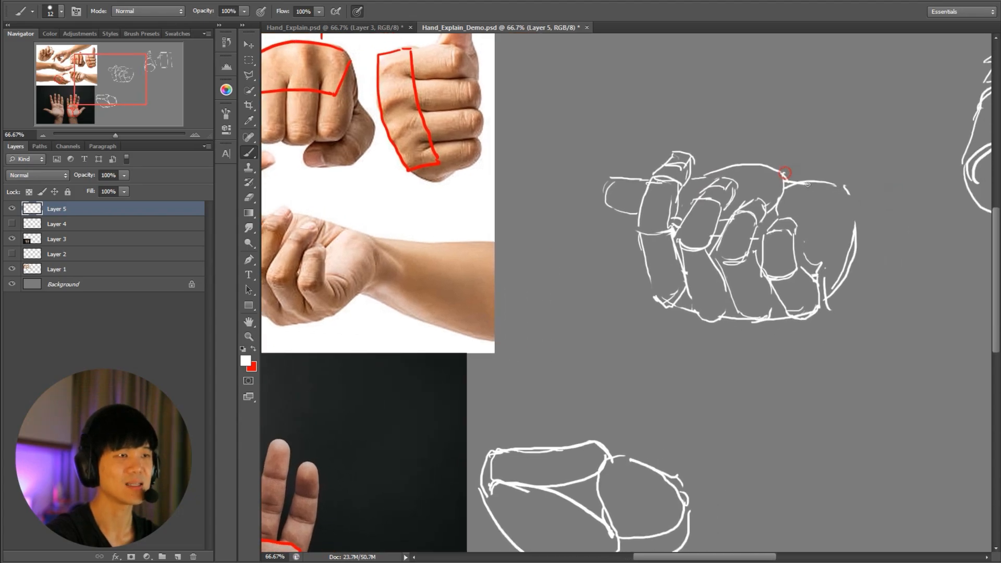
Outline the thumb pad's outer edge and draw the forearm's upper and lower lines, redrawing the lower one longer
mouse_move(785, 173)
left_mouse_down()
mouse_move(826, 183)
mouse_move(860, 217)
mouse_move(851, 264)
mouse_move(892, 265)
left_mouse_up()
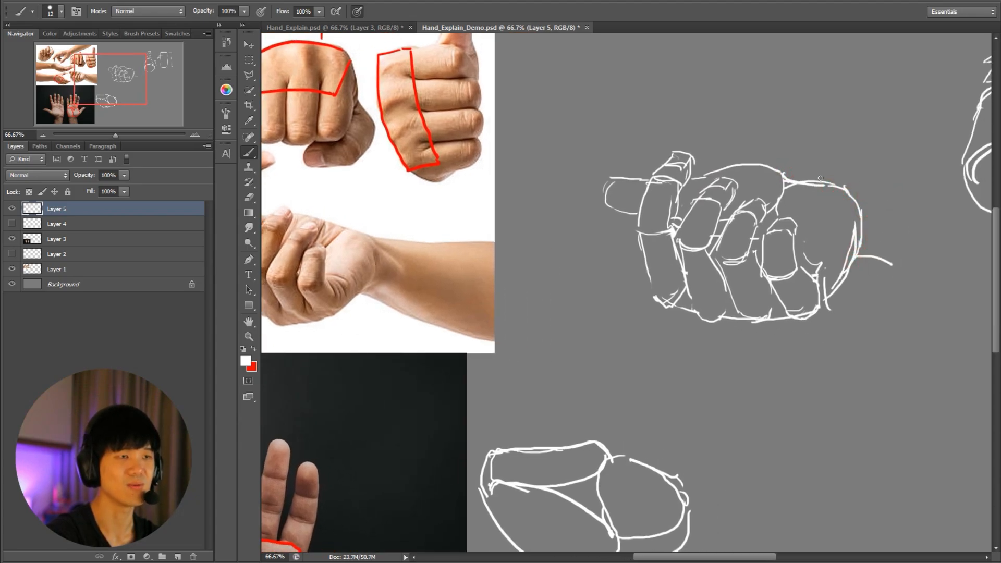
left_click_drag(778, 170, 920, 170)
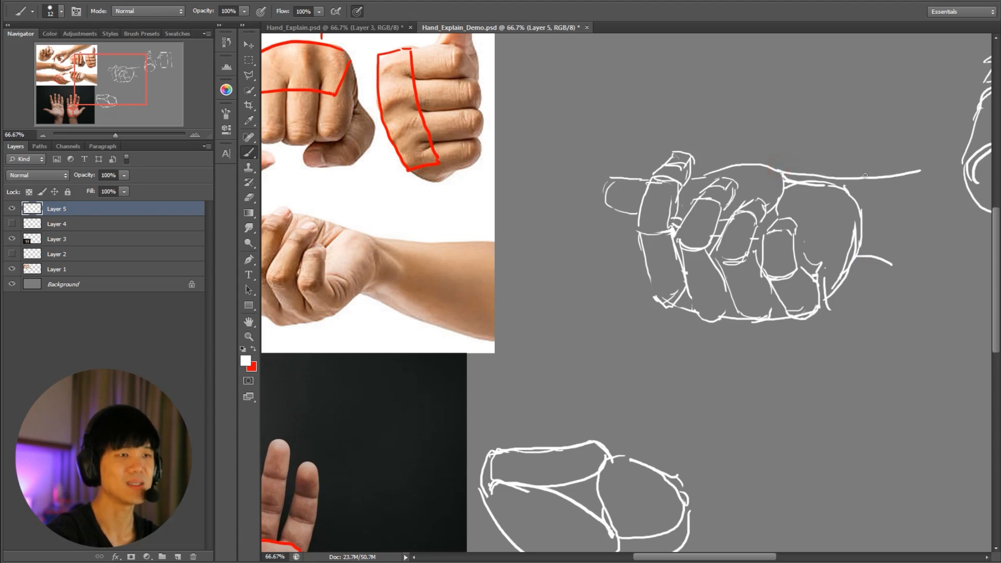
key("e")
mouse_move(888, 255)
left_mouse_down()
mouse_move(871, 264)
mouse_move(958, 285)
left_mouse_up()
key("b")
key("ctrl+minus")
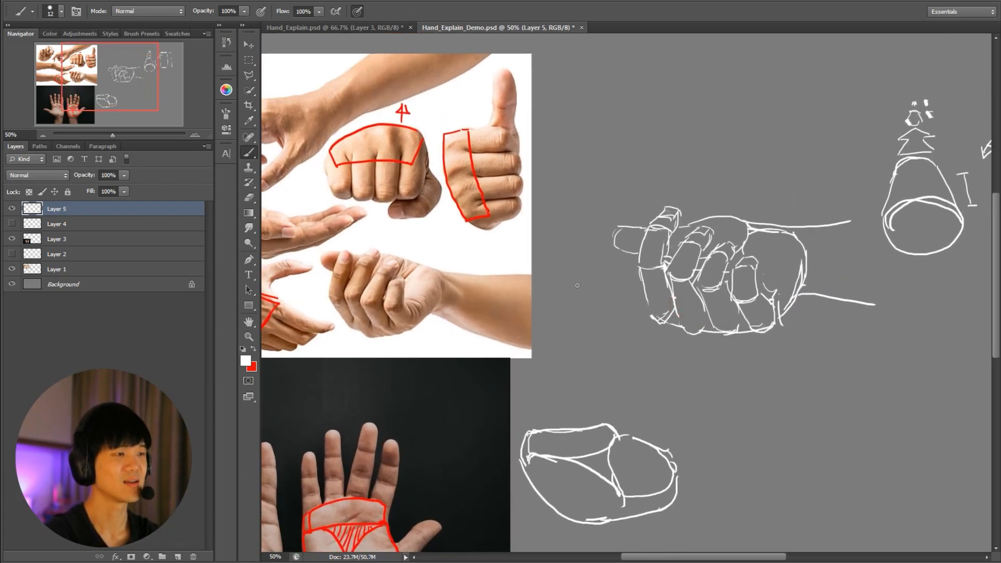
Draw a double-headed arrow between the photo and the hand sketch, and clean up the first finger's middle joint
mouse_move(599, 282)
left_mouse_down()
mouse_move(550, 296)
mouse_move(560, 299)
left_mouse_up()
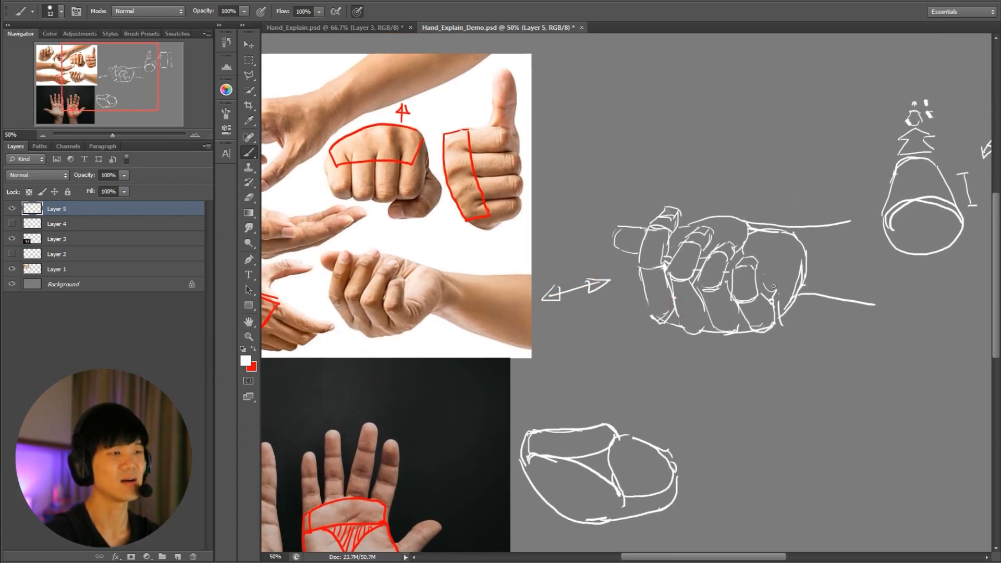
key("e")
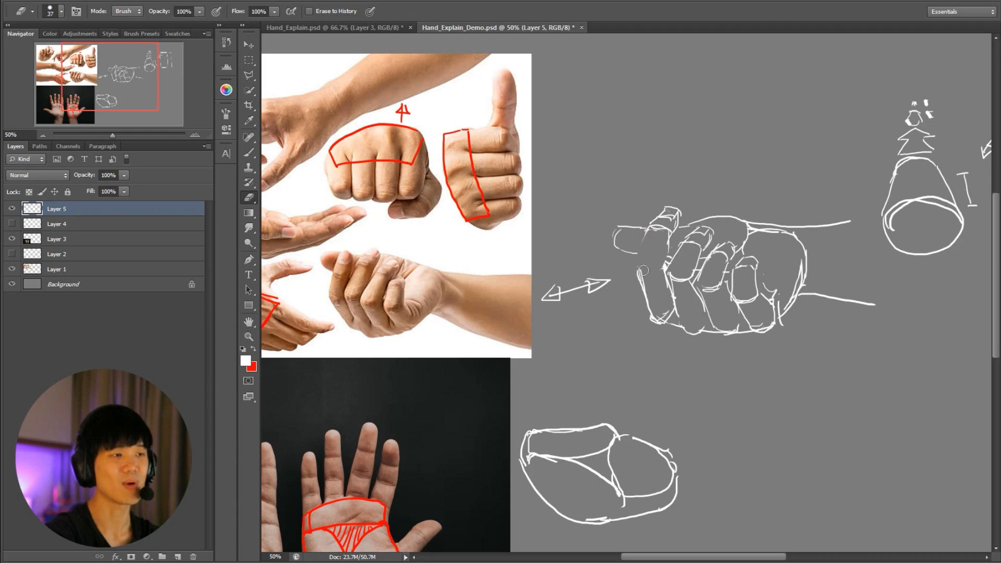
key("b")
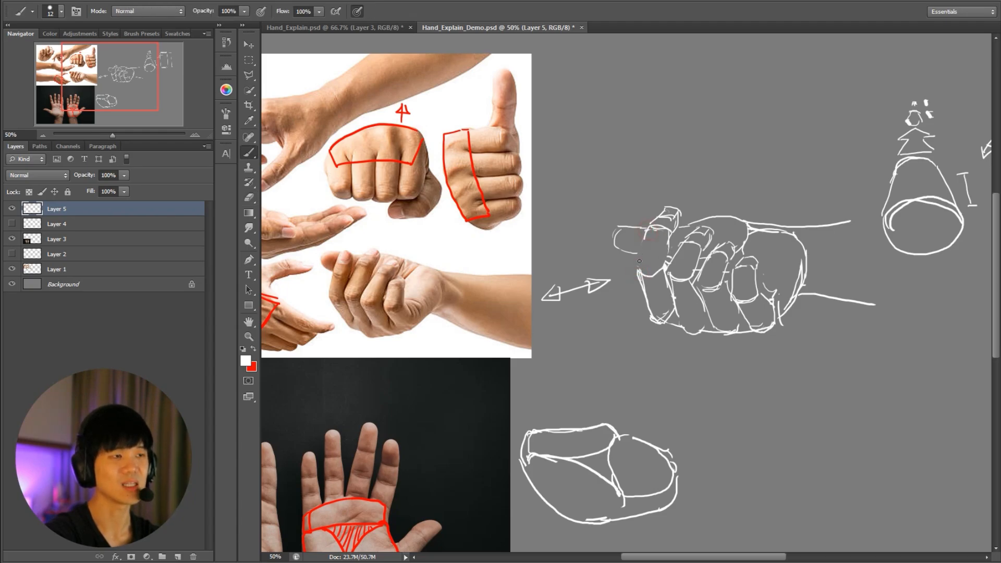
key("e")
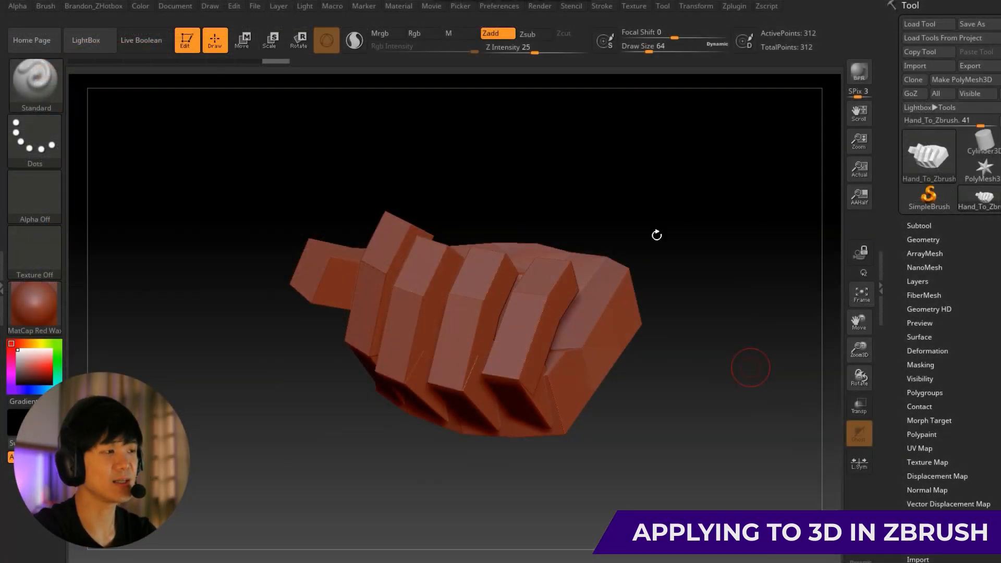
Switch to ZBrush and examine the blocky hand model's palm and curled finger segments from several angles
mouse_move(699, 301)
left_mouse_down()
mouse_move(722, 293)
mouse_move(683, 305)
mouse_move(677, 286)
mouse_move(710, 286)
mouse_move(686, 303)
mouse_move(710, 298)
mouse_move(666, 286)
mouse_move(670, 269)
mouse_move(655, 257)
mouse_move(706, 271)
mouse_move(696, 290)
left_mouse_up()
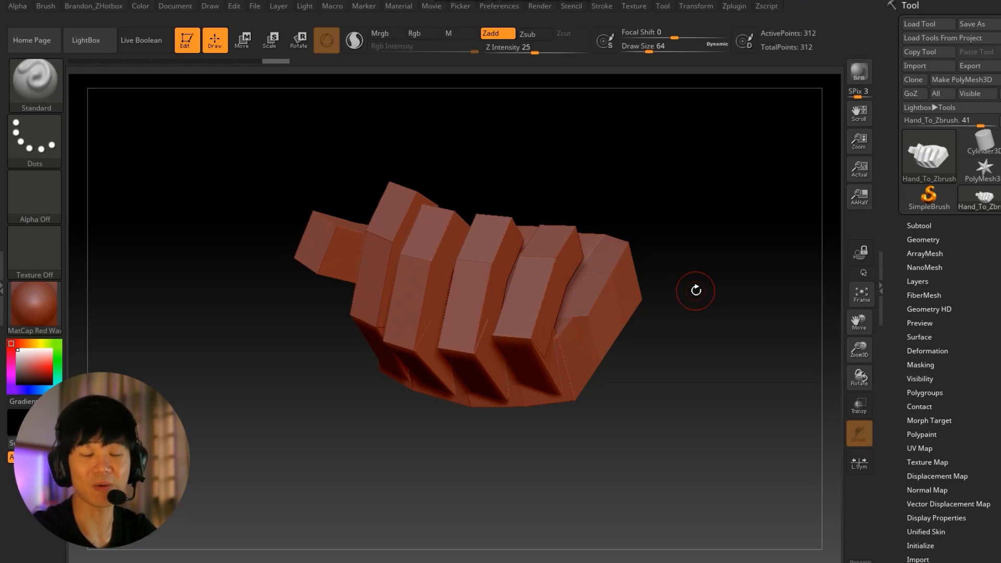
left_click_drag(726, 299, 712, 306)
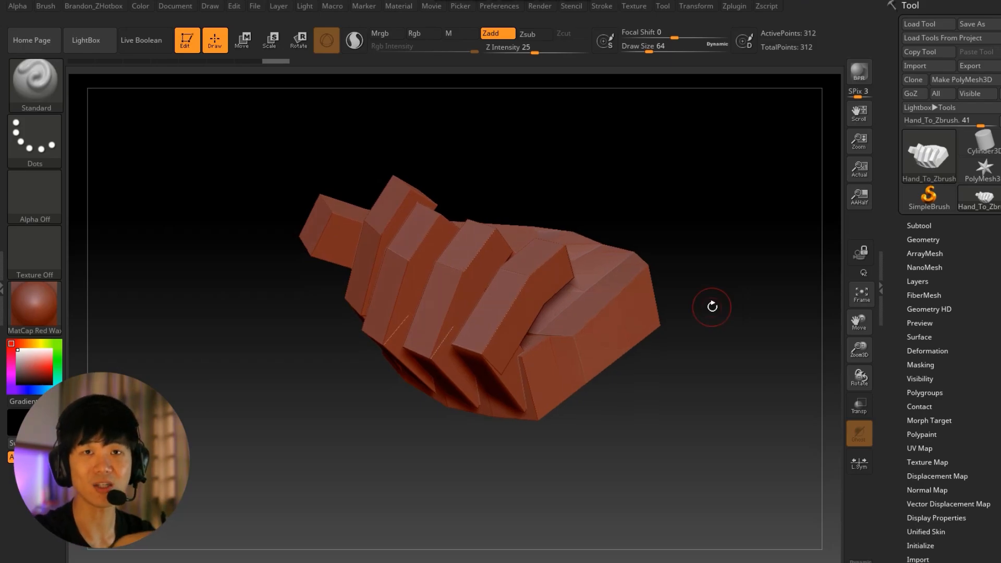
left_click_drag(702, 255, 644, 252)
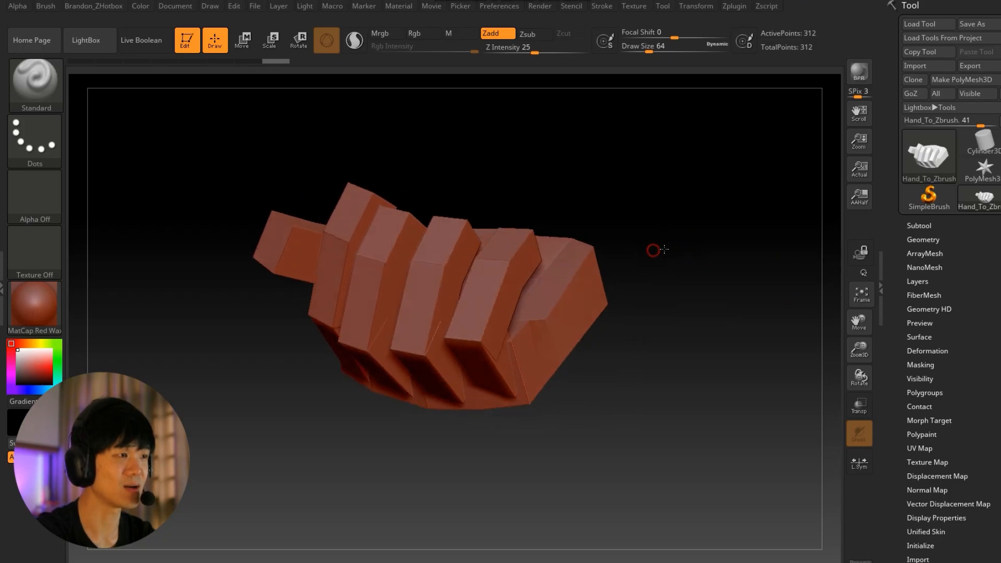
key("space")
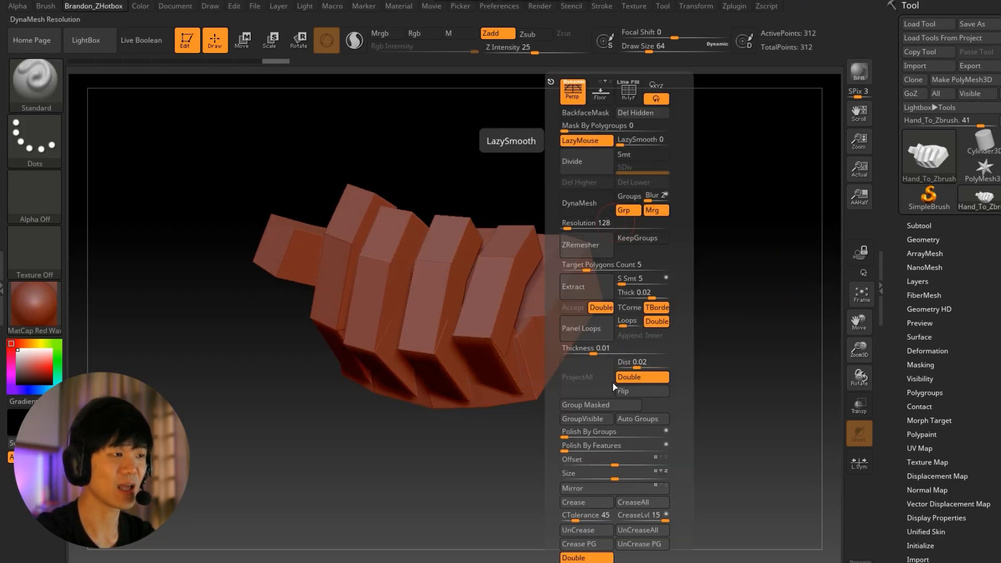
left_click_drag(588, 277, 642, 275)
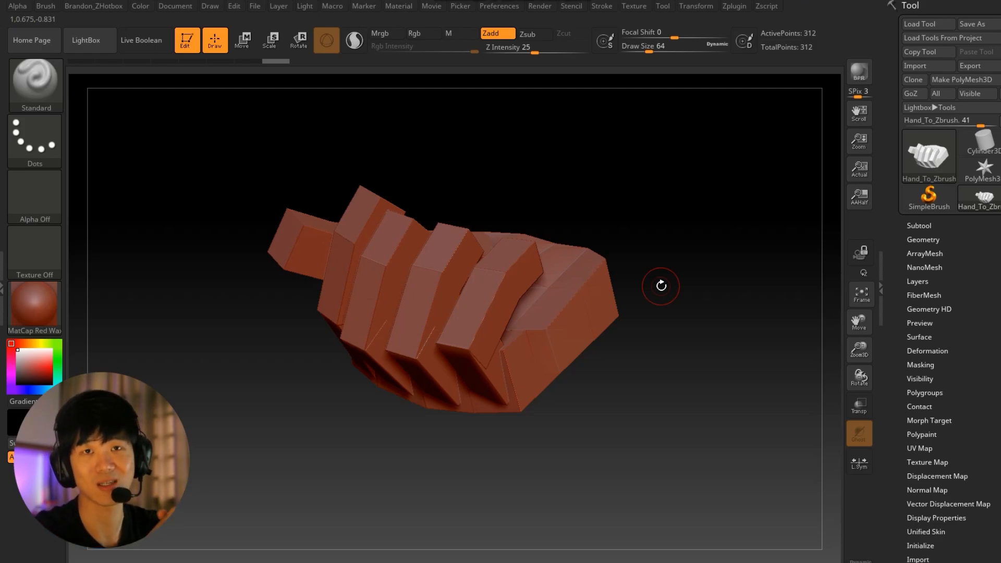
left_click_drag(625, 250, 632, 351)
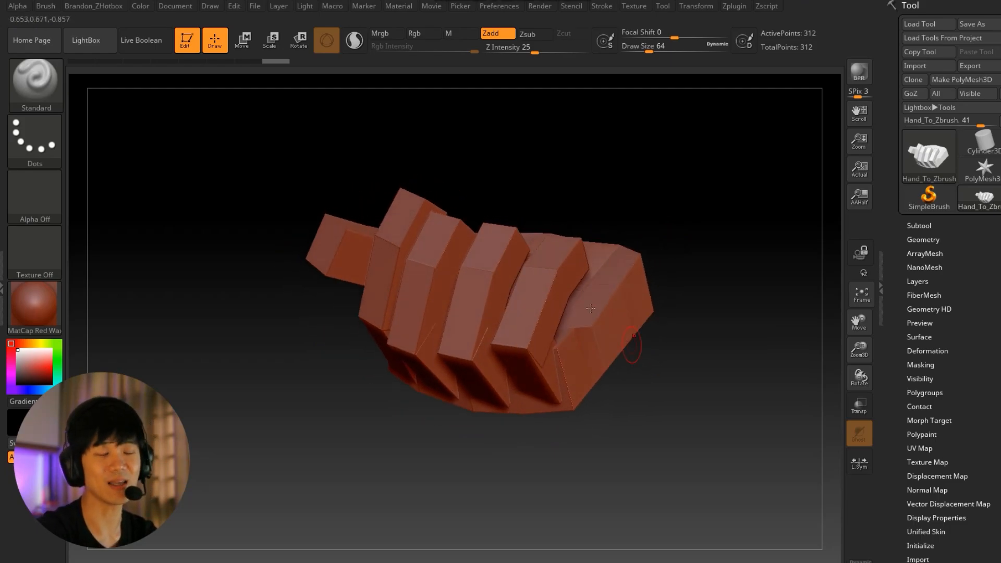
left_click_drag(646, 205, 608, 221, "alt")
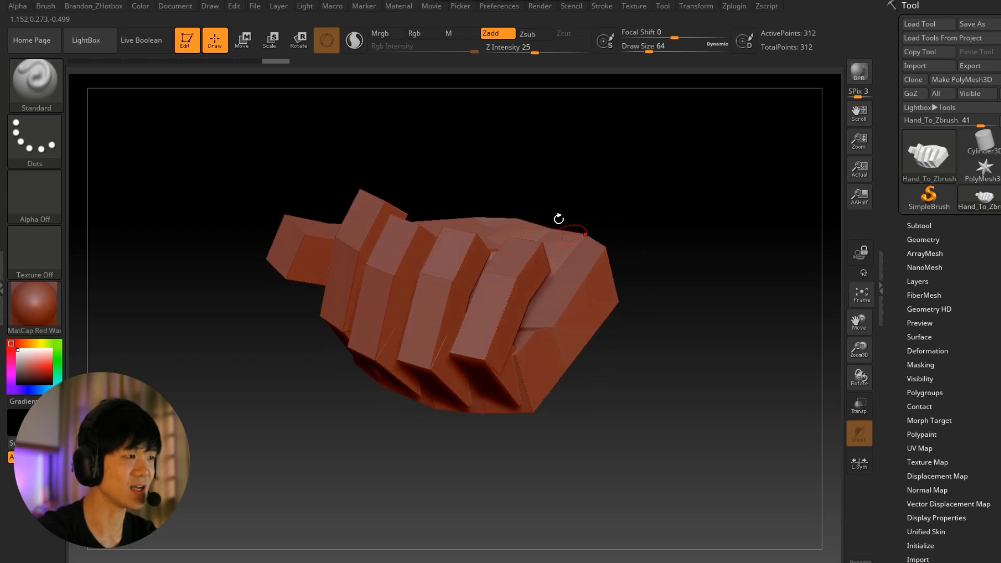
Subdivide the blocky hand model three times, up to subdivision level 4, and inspect the smoothed fingers from different angles
key("space")
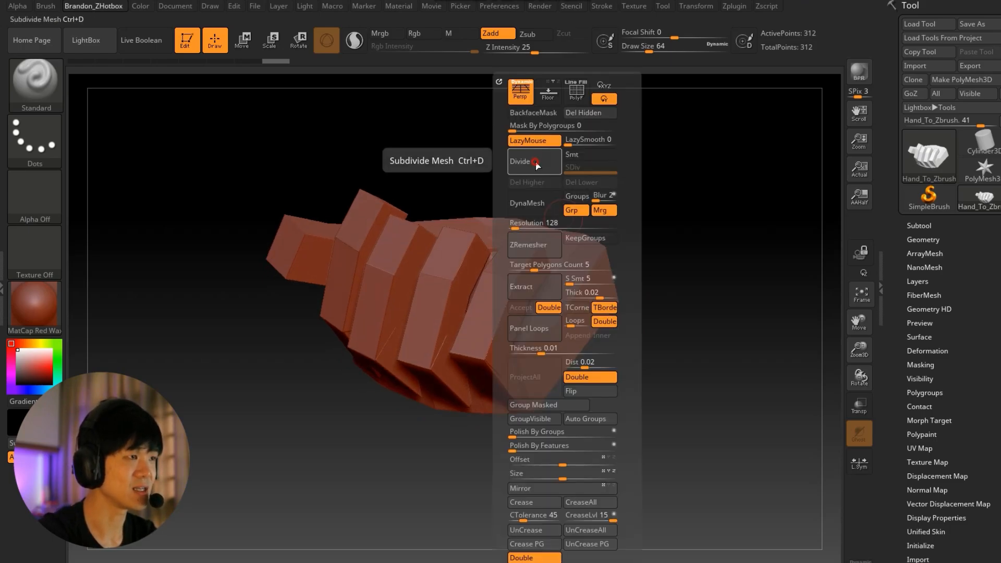
left_click(540, 168)
left_click(544, 170)
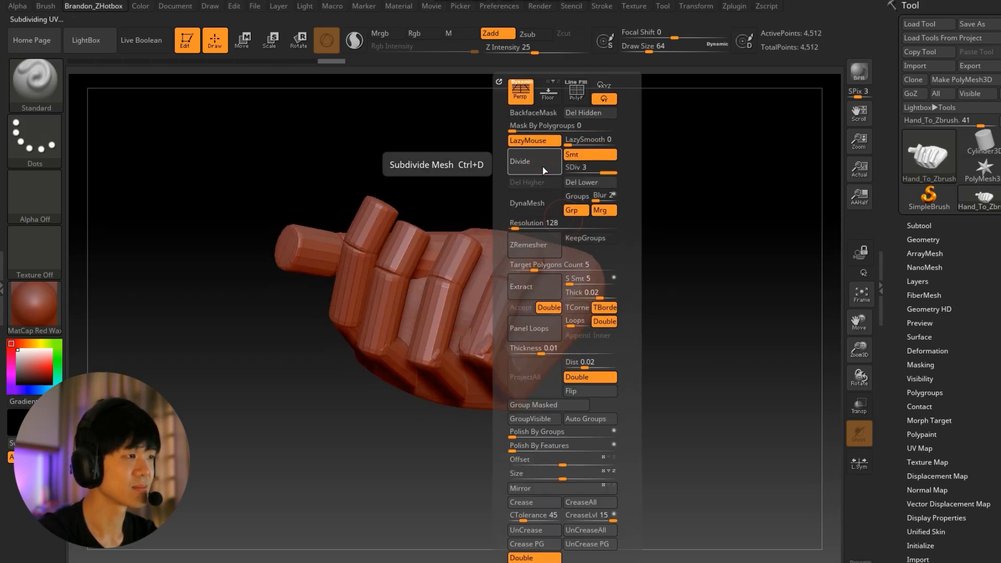
left_click(542, 170)
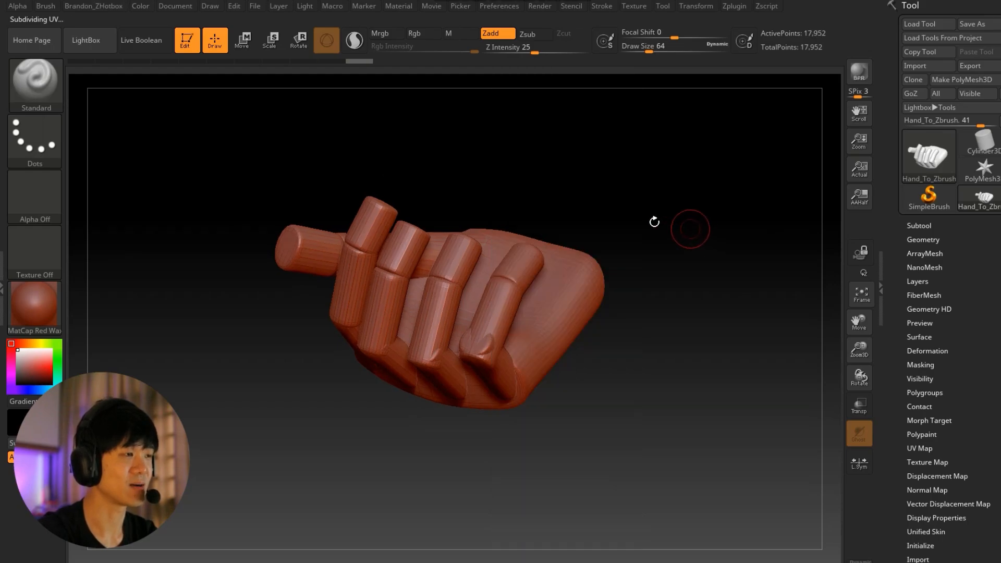
left_click_drag(655, 221, 604, 217)
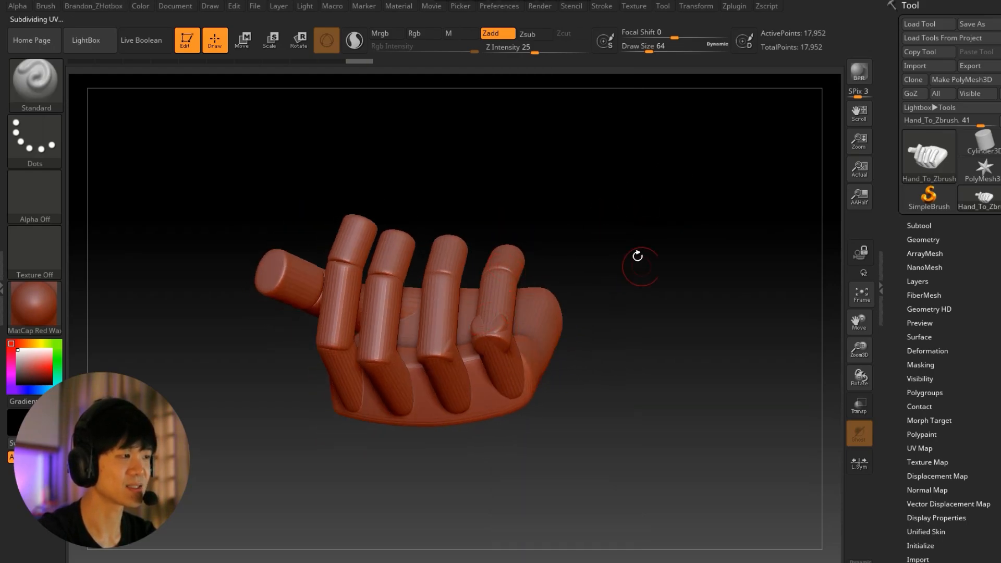
left_click_drag(637, 255, 603, 233)
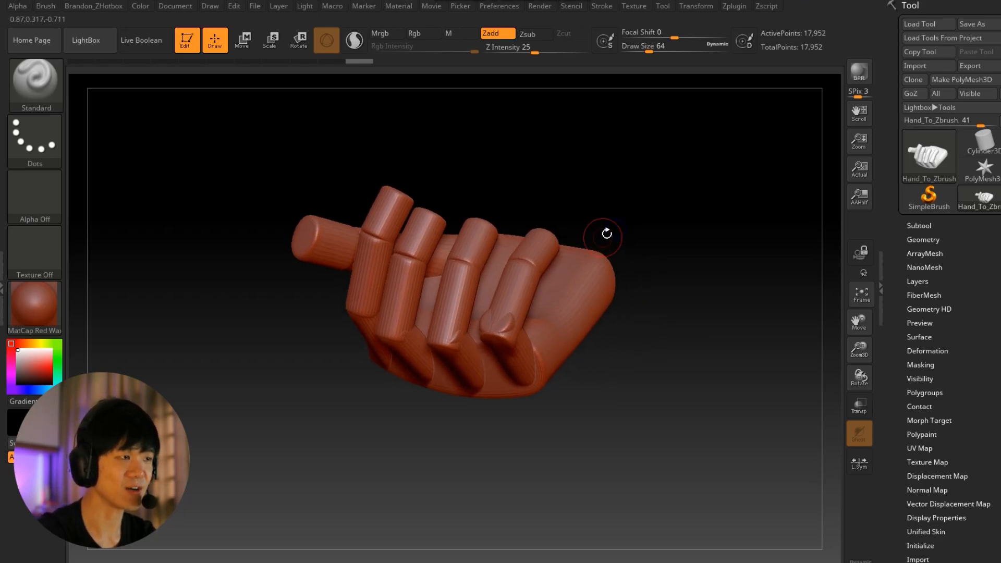
Open the DynaMesh settings for the hand model's geometry
key("space")
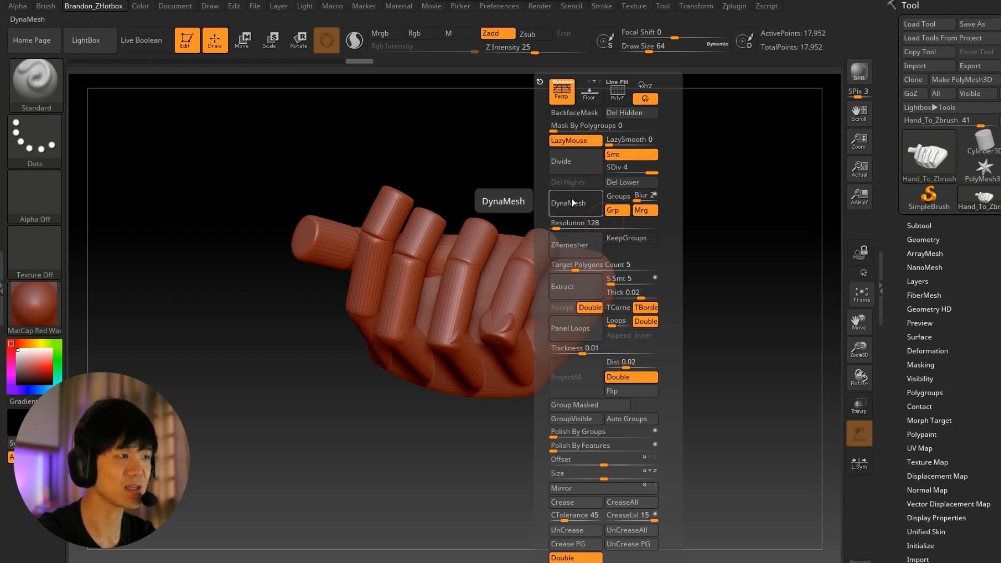
left_click(918, 239)
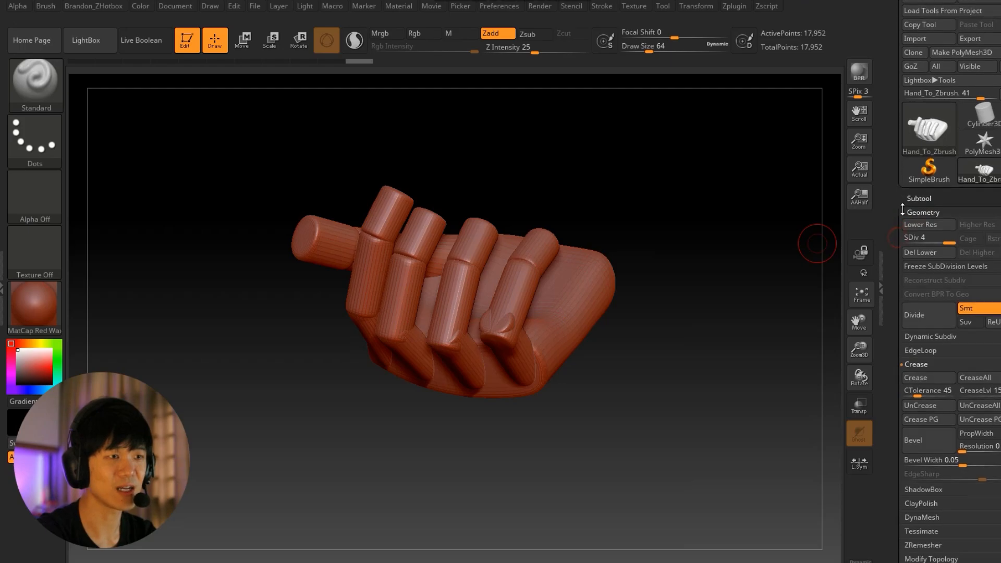
left_click_drag(895, 344, 898, 249)
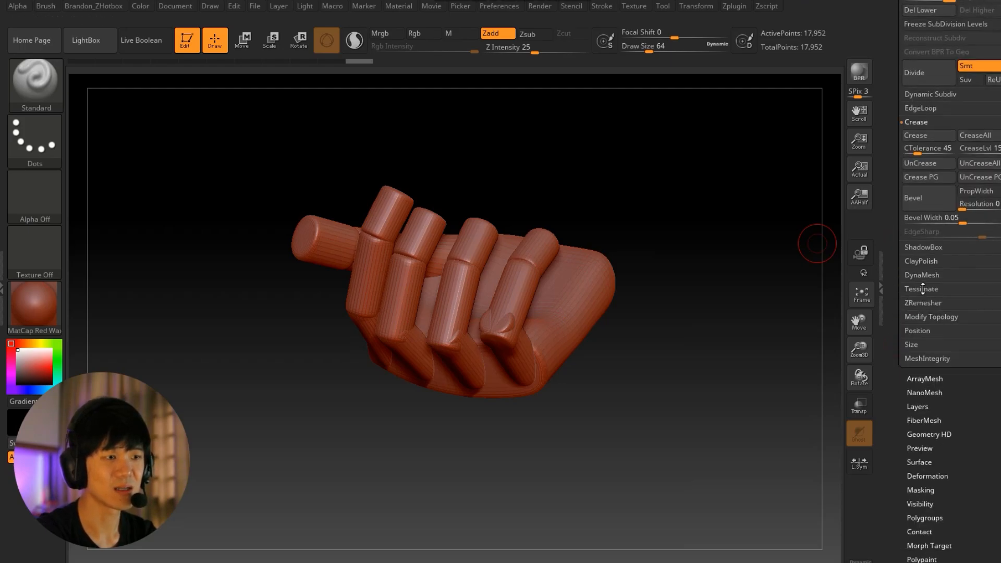
left_click(924, 279)
left_click(902, 275)
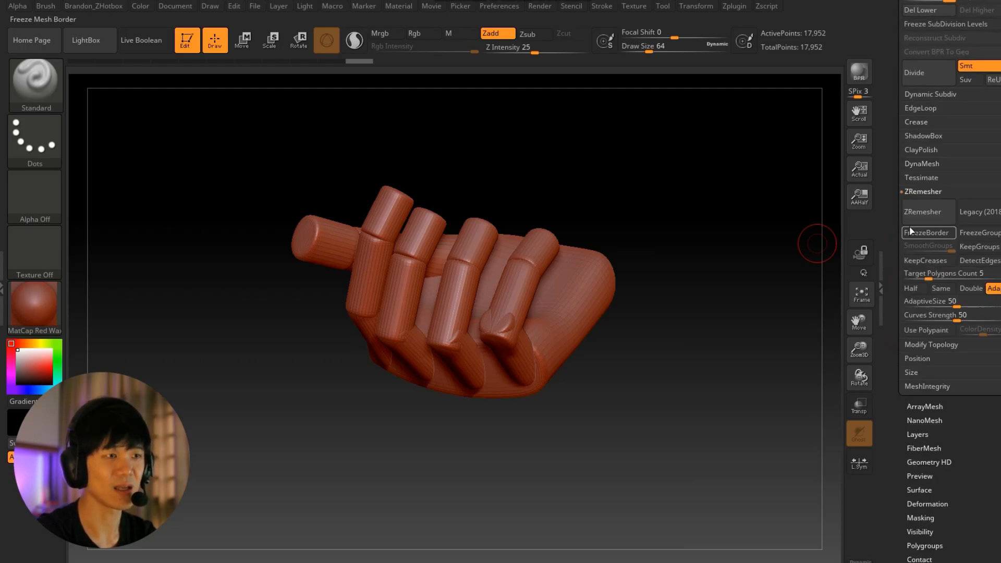
left_click(922, 164)
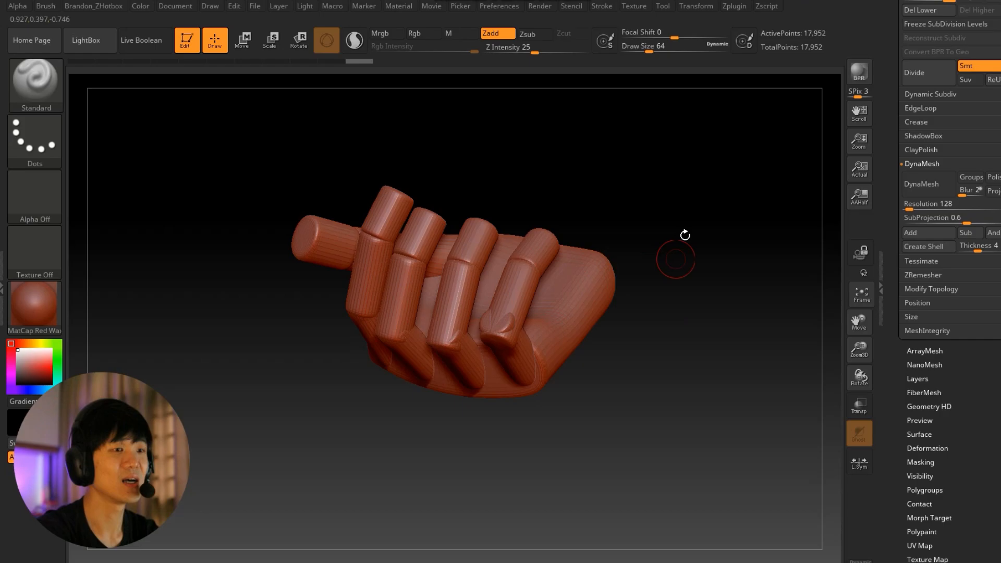
Show the hand's polygon wireframe with its polygroup colours
left_click_drag(686, 232, 603, 235)
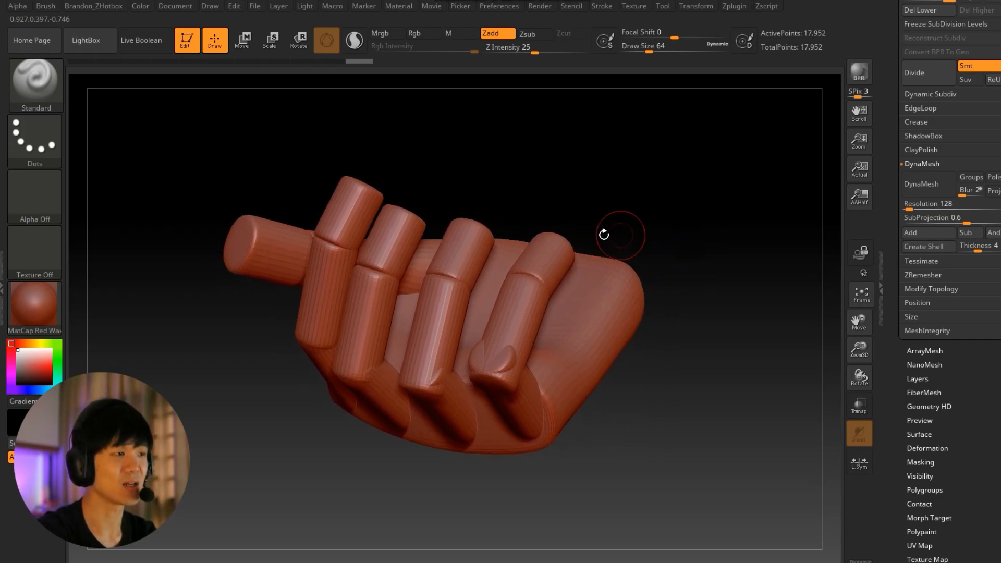
key("space")
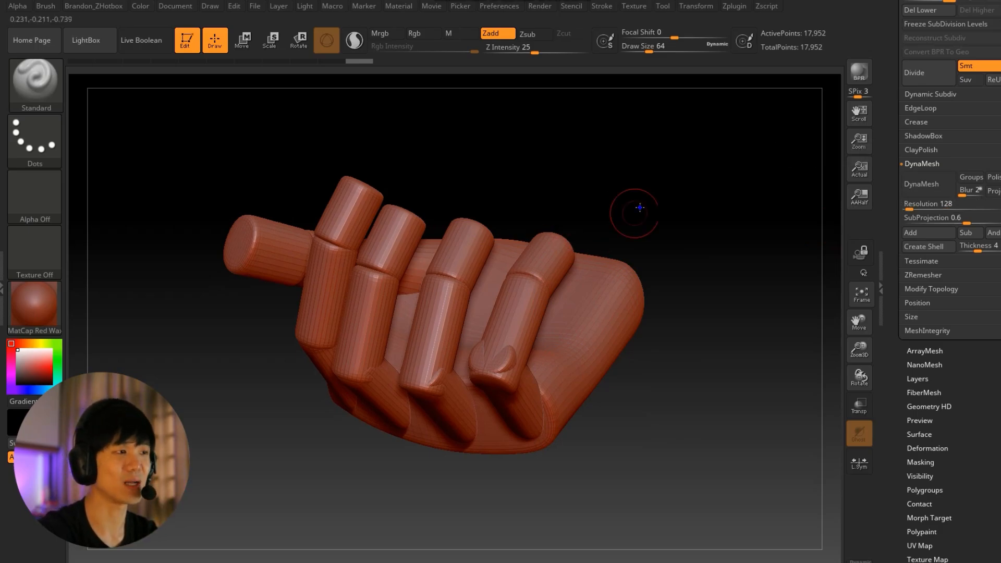
left_click_drag(637, 208, 587, 208)
key("space")
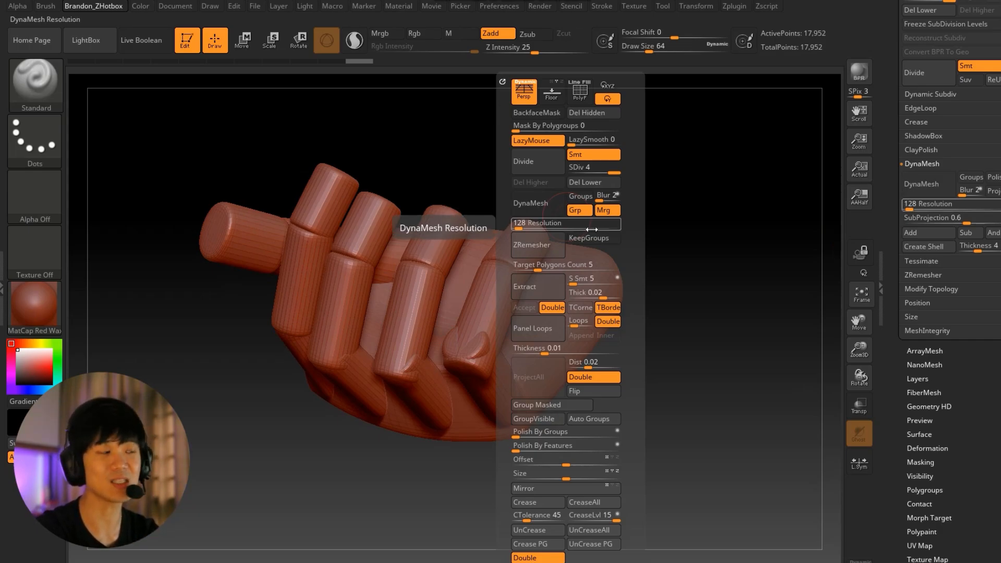
left_click_drag(637, 230, 677, 222)
key("space")
left_click(677, 94)
Convert the hand to a DynaMesh at resolution 128 and inspect the remeshed fingers and palm
left_click_drag(586, 206, 540, 201)
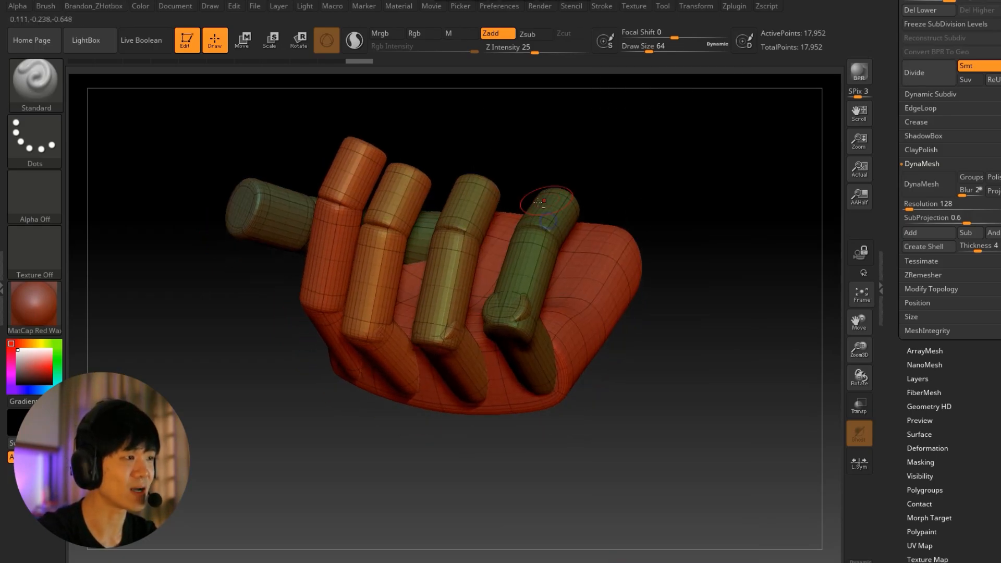
left_click_drag(628, 216, 605, 228, "alt")
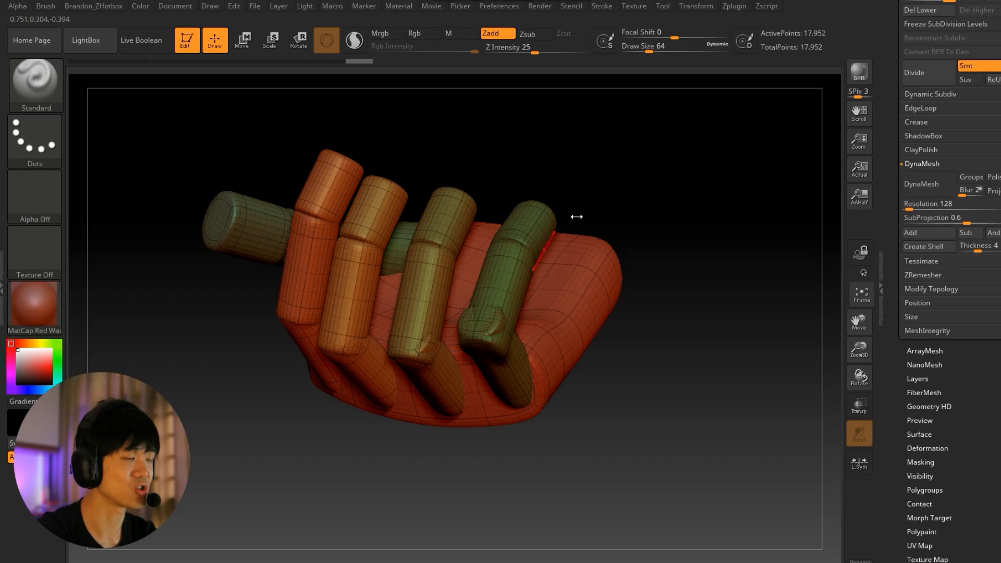
key("space")
left_click(542, 206)
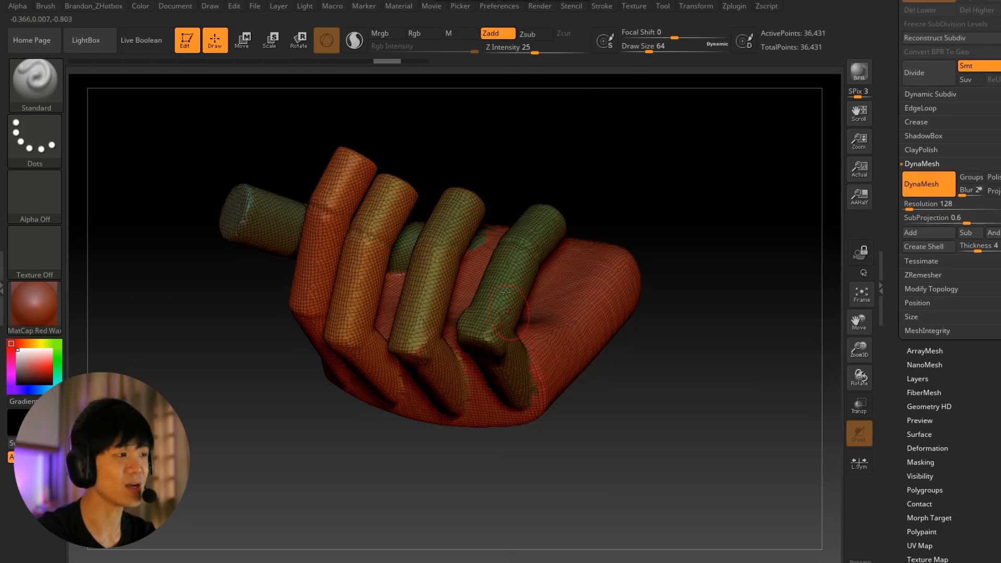
left_click_drag(504, 290, 586, 339, "alt")
right_click_drag(526, 291, 584, 260, "alt")
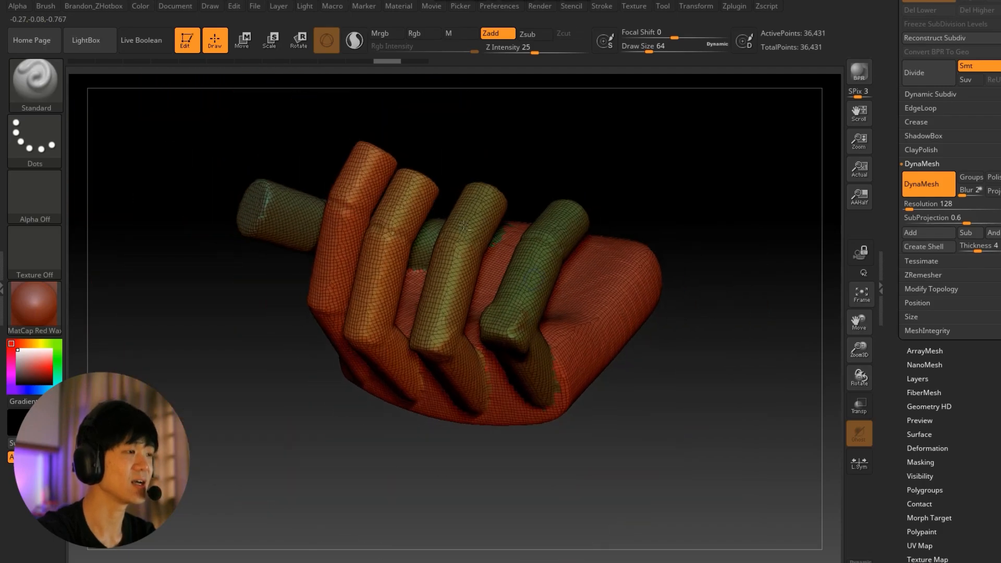
Hide the polygon wireframe and change the hand's material to MatCap Gray
left_click_drag(599, 240, 696, 255)
key("space")
left_click(528, 100)
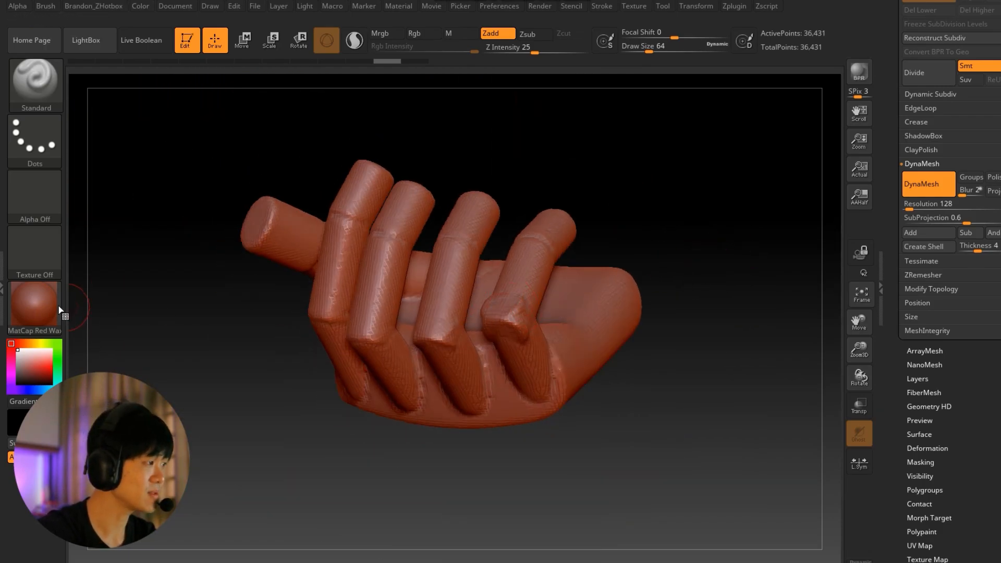
left_click(34, 306)
left_click(327, 172)
Use the ClayBuildup brush at draw size 51 to fill out the pinky's middle joint from several angles
left_click_drag(639, 308, 654, 296, "alt")
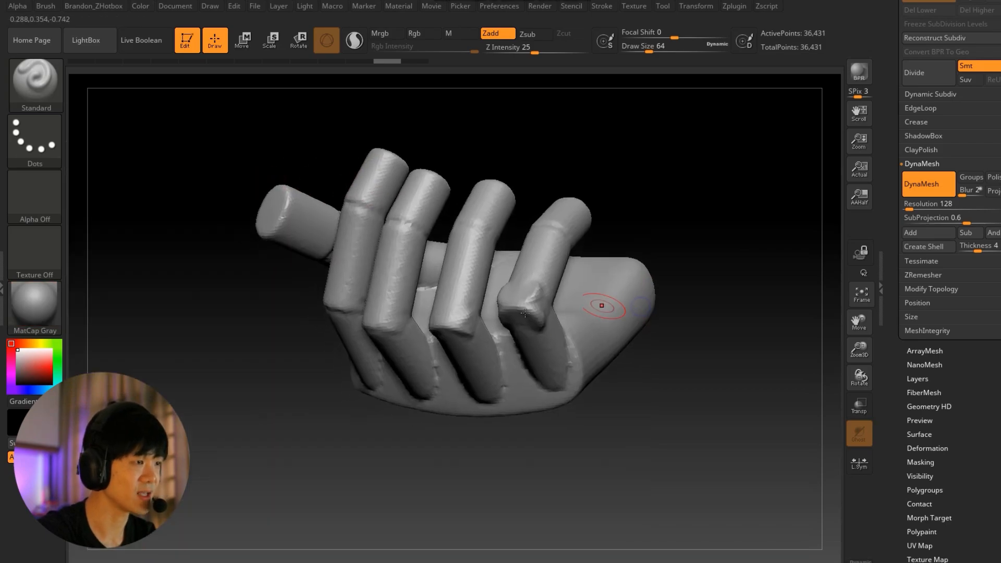
key("s")
left_click_drag(528, 311, 525, 310)
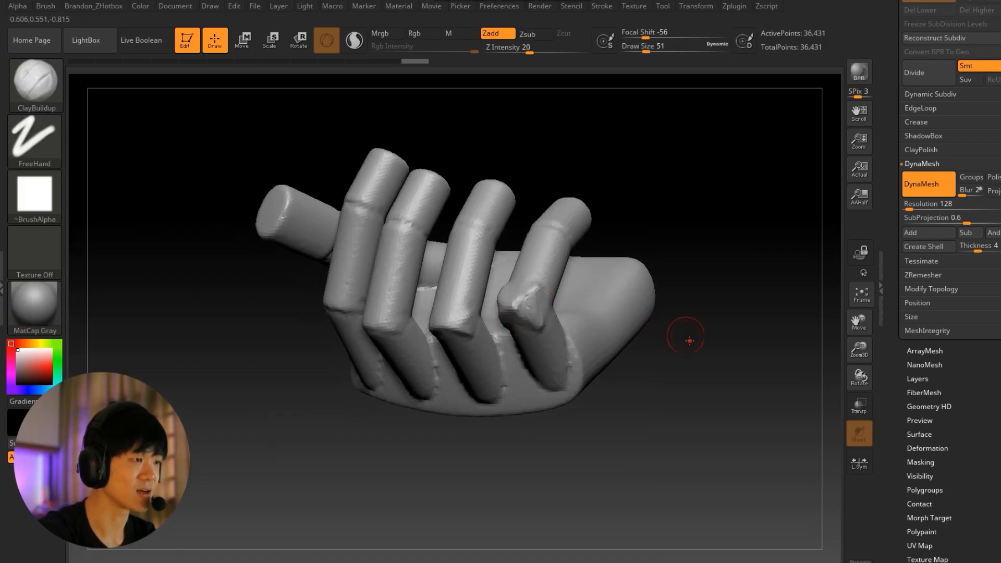
left_click_drag(690, 341, 506, 302)
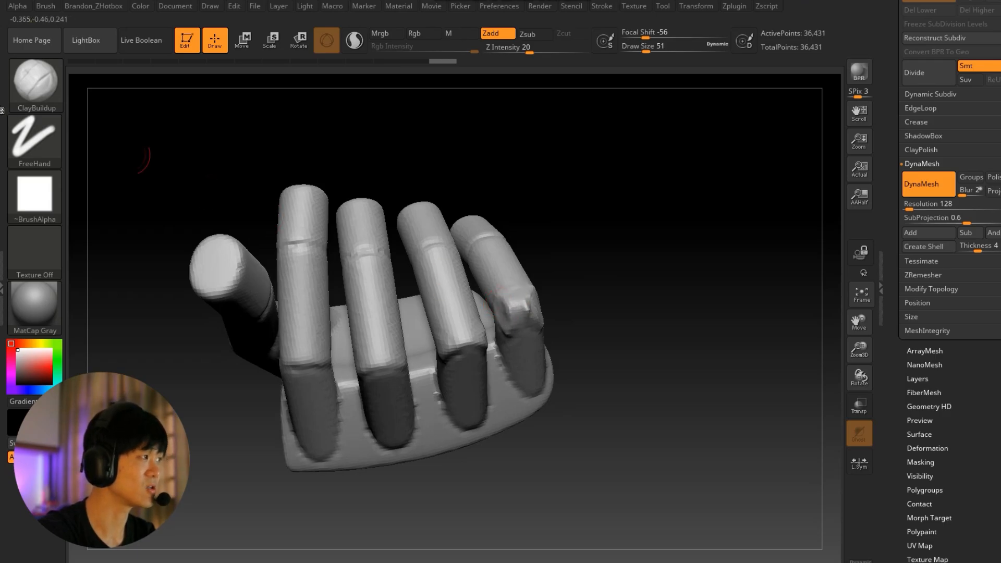
left_click_drag(592, 276, 504, 277)
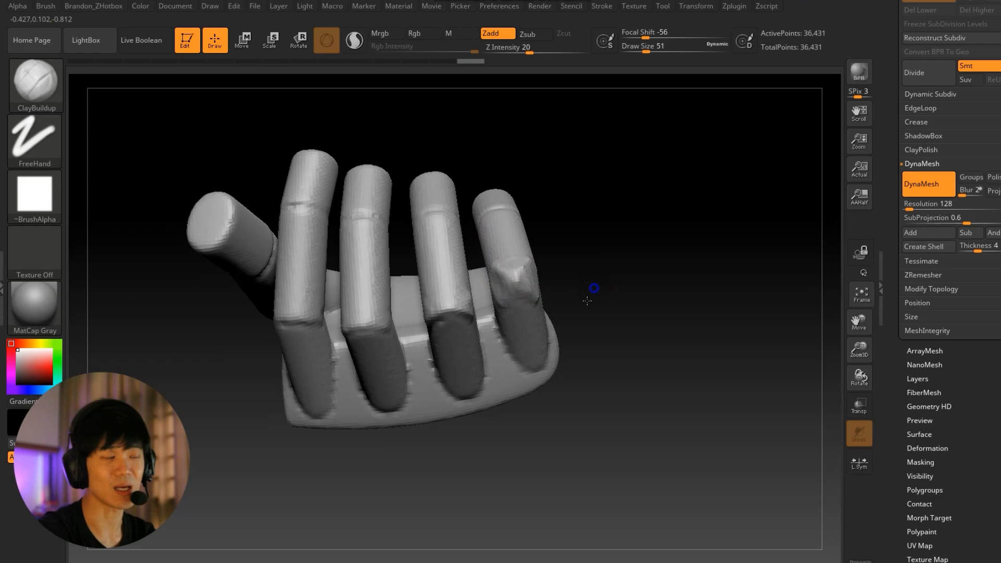
left_click_drag(592, 286, 506, 303)
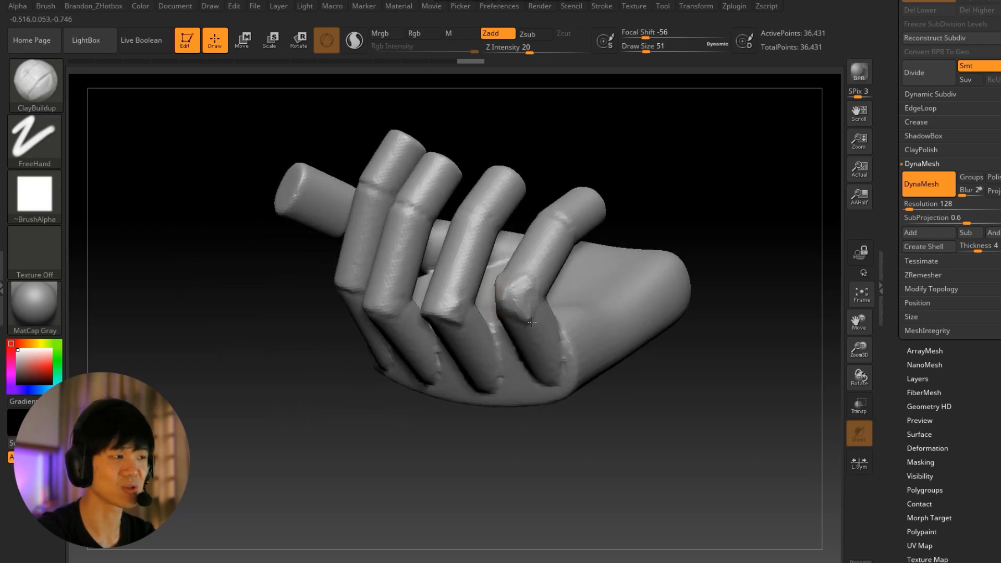
Round off the pinky's middle joint and build up clay over the joint nearest its fingertip
left_click_drag(693, 250, 637, 267)
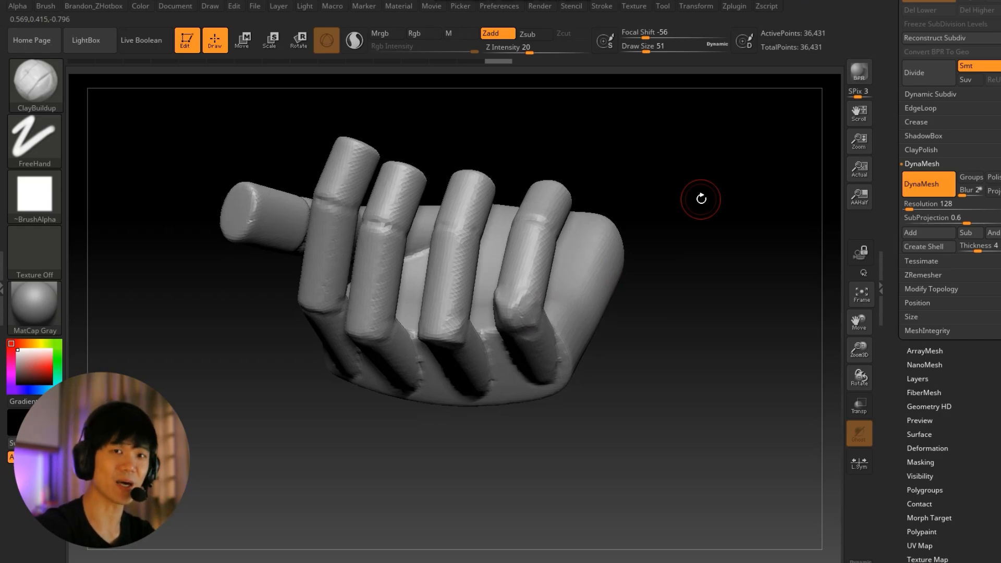
mouse_move(680, 305)
left_mouse_down()
mouse_move(674, 292)
mouse_move(657, 304)
left_mouse_up()
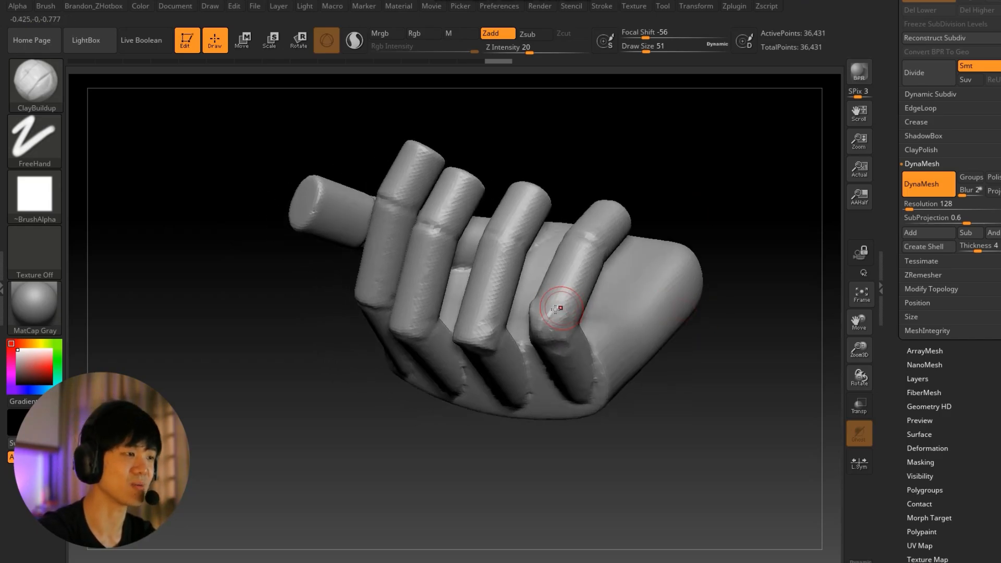
left_click_drag(681, 373, 546, 313)
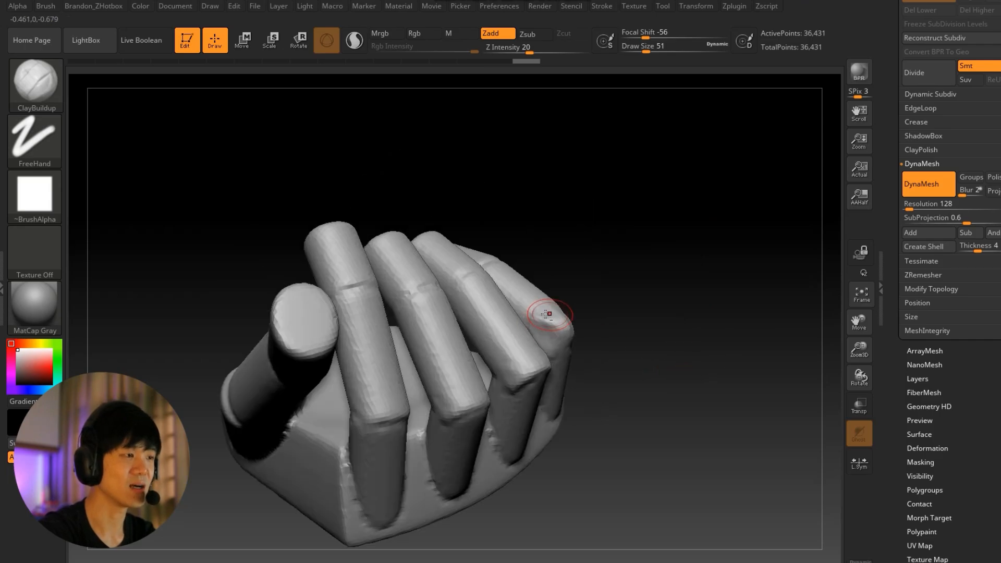
left_click_drag(630, 315, 561, 318)
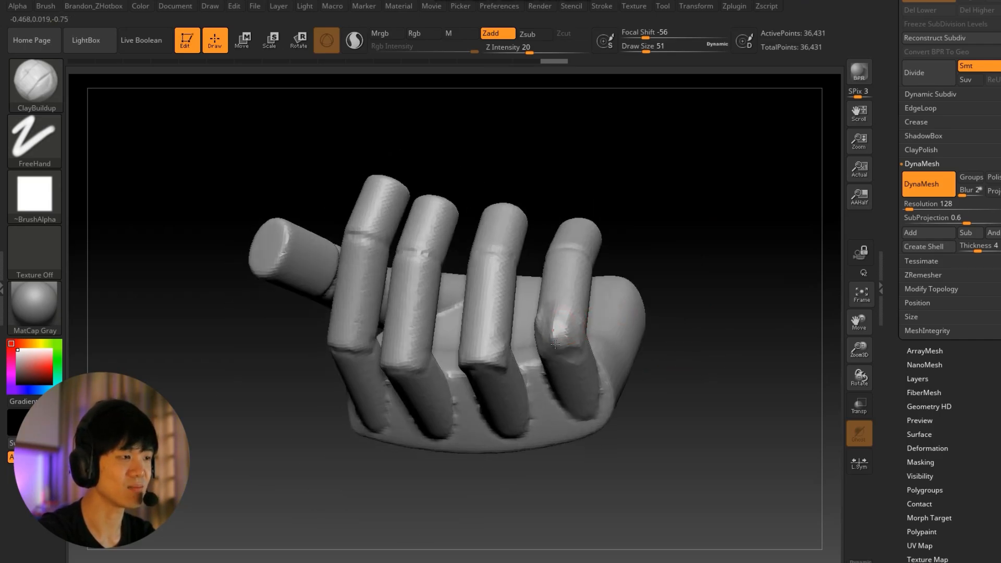
left_click_drag(688, 381, 657, 381)
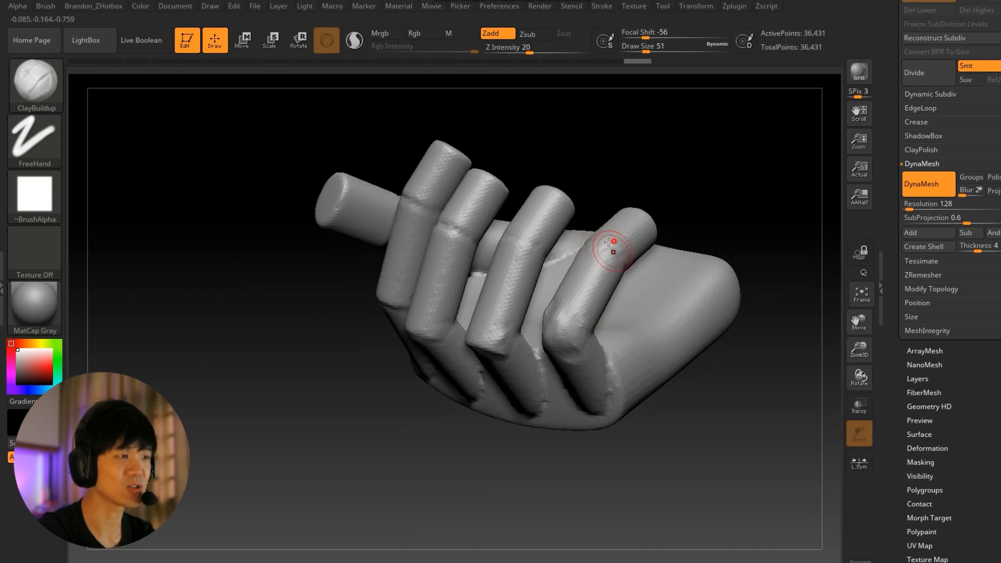
left_click_drag(737, 214, 715, 210)
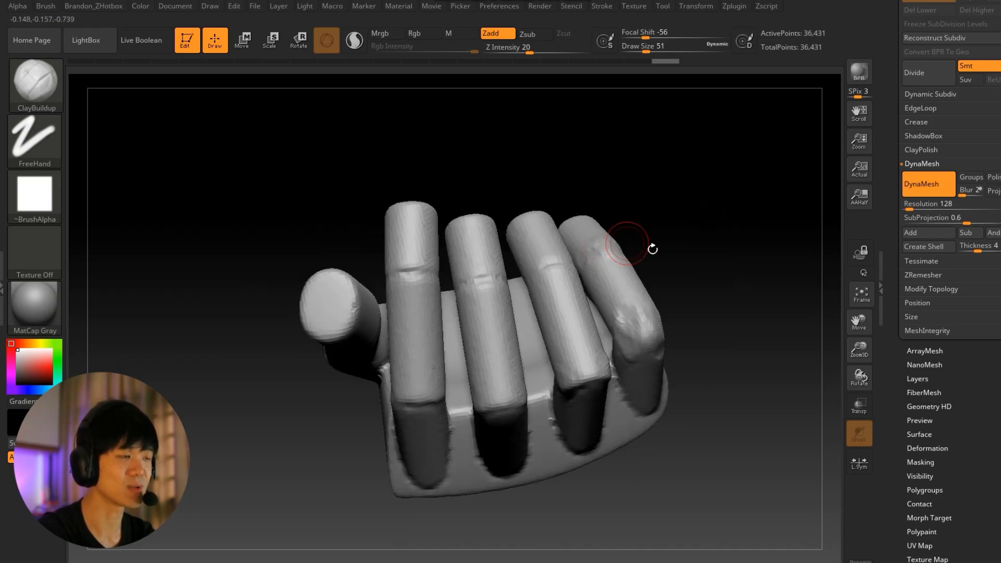
left_click_drag(652, 249, 589, 254)
Build up clay around the pinky's base at draw size 74, extending it along the palm's front edge toward the ring finger
mouse_move(618, 417)
left_mouse_down()
mouse_move(607, 416)
mouse_move(673, 399)
left_mouse_up()
key("s")
left_click_drag(584, 346, 589, 347)
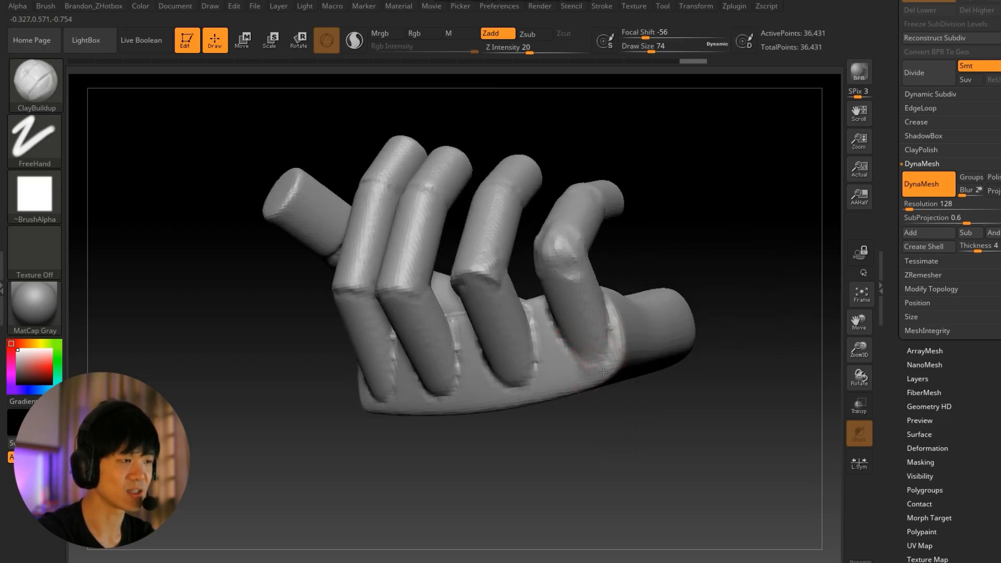
mouse_move(654, 418)
left_mouse_down()
mouse_move(569, 388)
mouse_move(501, 411)
left_mouse_up()
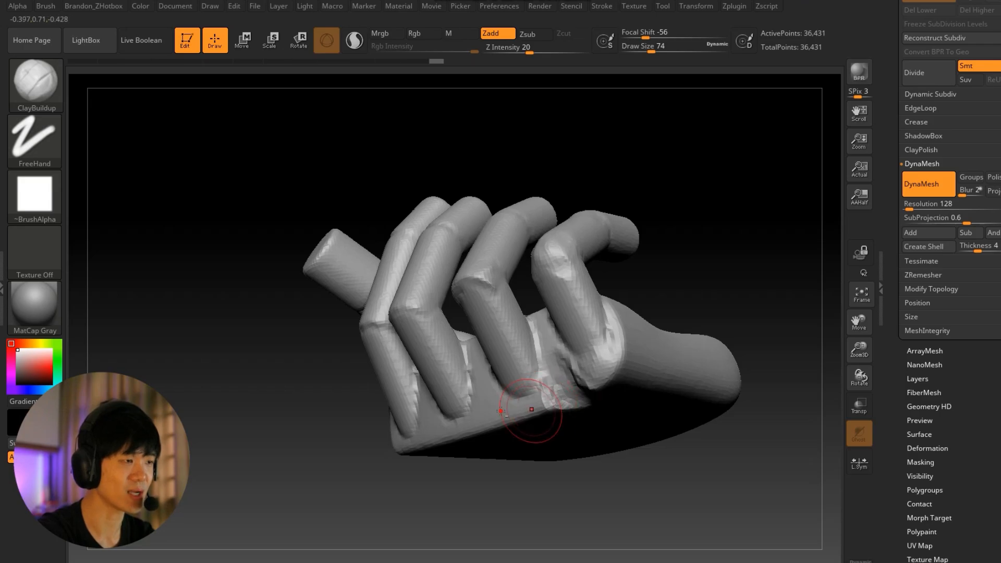
Sculpt the gaps between the finger bases and build up the knuckles where the fingers meet the palm
left_click_drag(705, 281, 617, 317)
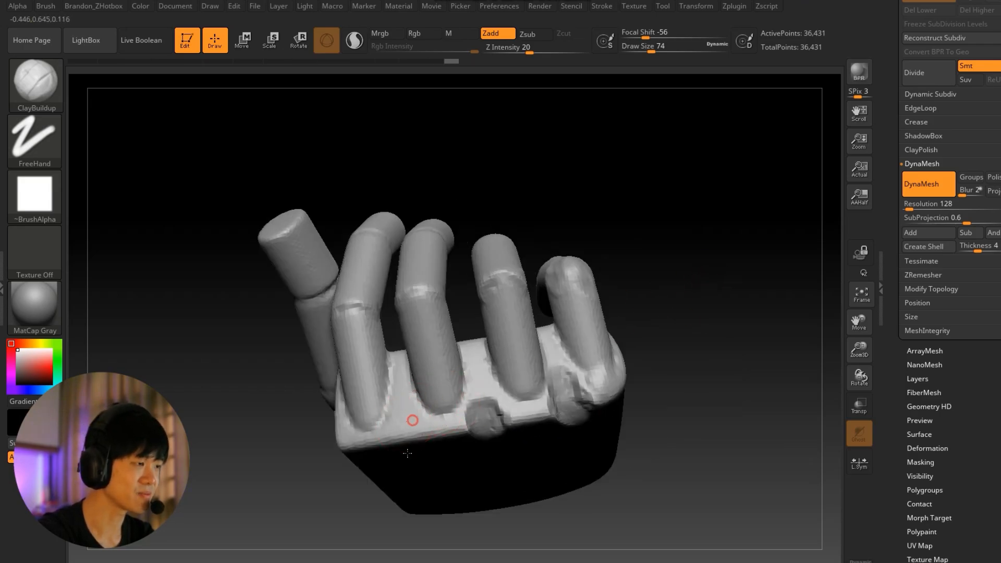
left_click_drag(396, 425, 415, 436)
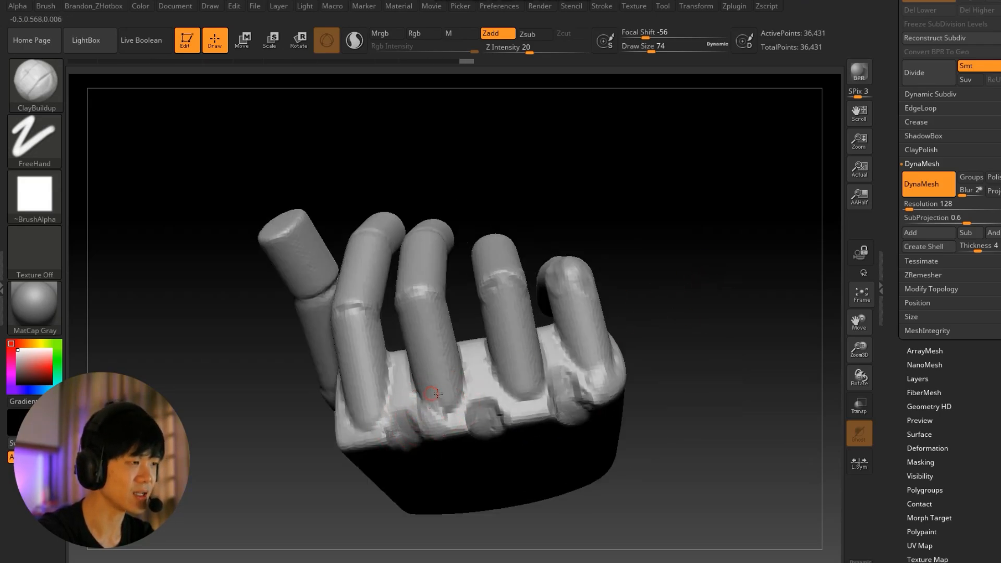
left_click_drag(457, 424, 455, 407)
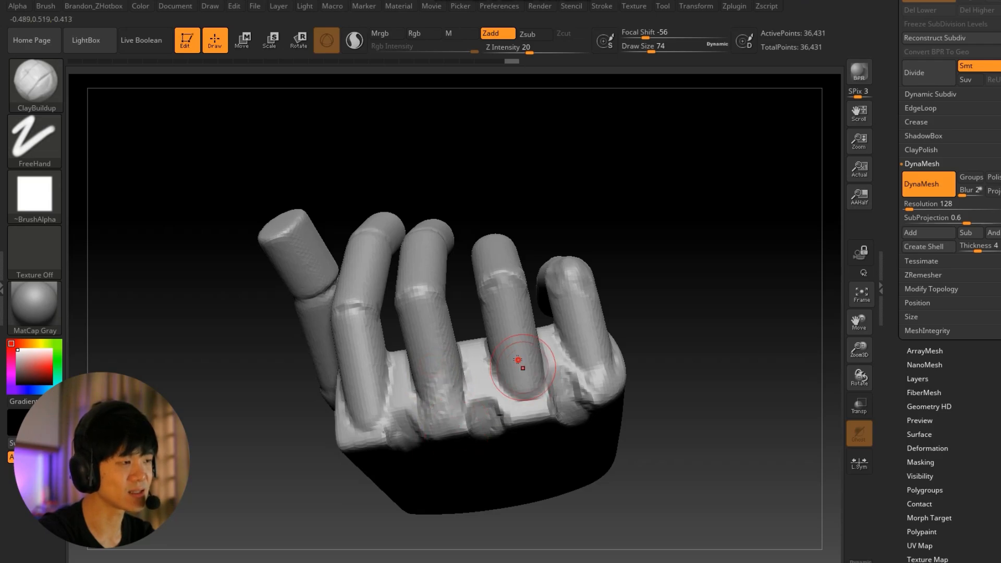
mouse_move(515, 409)
left_mouse_down()
mouse_move(522, 385)
mouse_move(582, 380)
mouse_move(675, 272)
mouse_move(388, 297)
mouse_move(347, 289)
mouse_move(348, 268)
left_mouse_up()
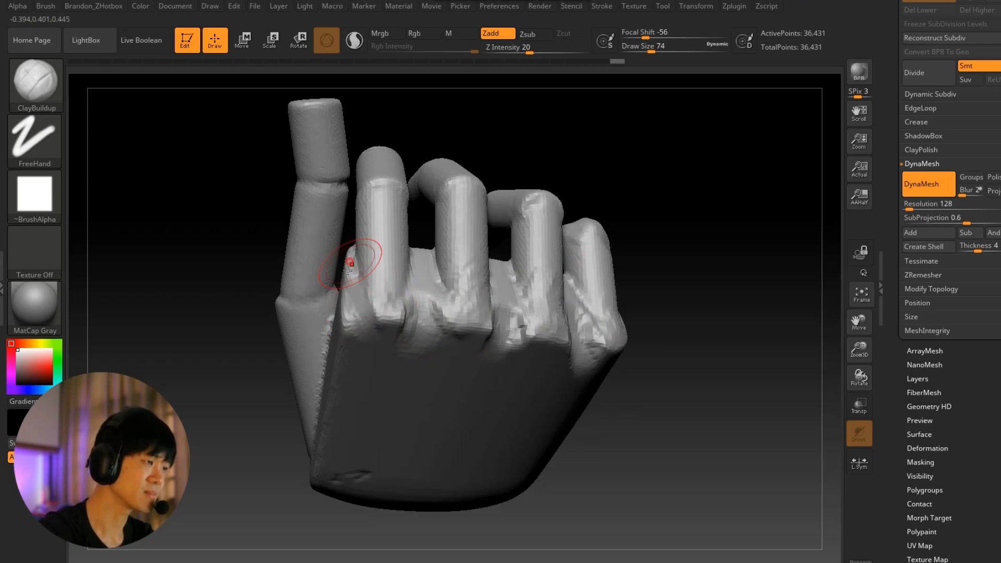
Build up the index finger's knuckle and its side with ClayBuildup, using draw size 104 and then 59
left_click_drag(657, 365, 583, 334)
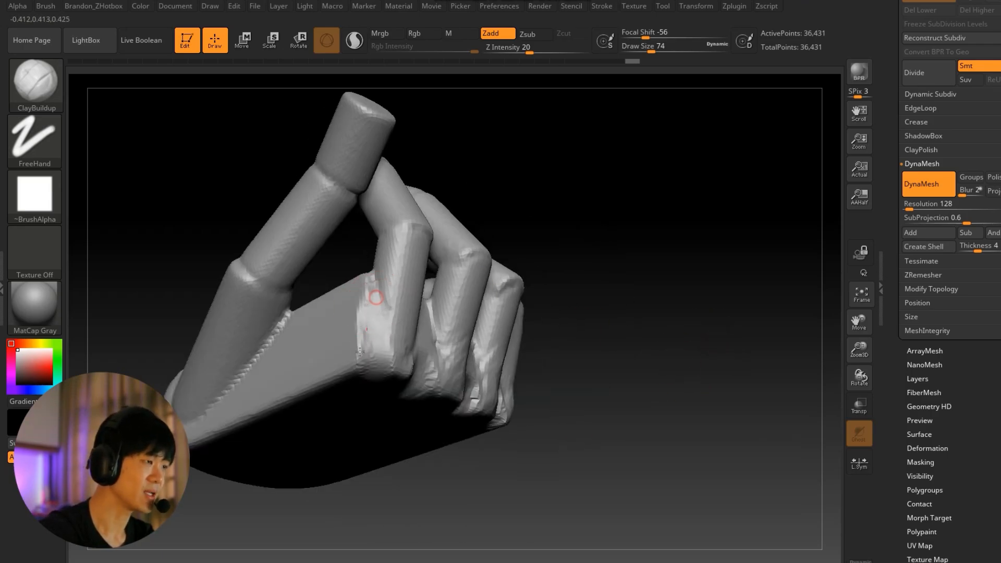
mouse_move(360, 352)
left_mouse_down()
mouse_move(320, 383)
mouse_move(367, 360)
mouse_move(229, 417)
mouse_move(308, 391)
mouse_move(345, 345)
mouse_move(383, 362)
left_mouse_up()
key("s")
left_click_drag(644, 329, 563, 338)
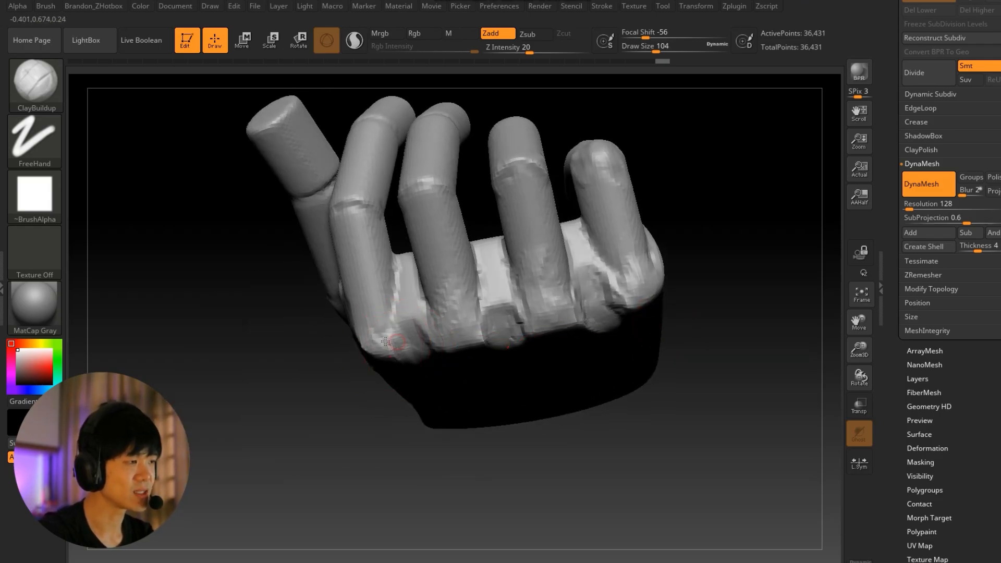
mouse_move(405, 309)
left_mouse_down()
mouse_move(407, 322)
mouse_move(404, 311)
left_mouse_up()
key("s")
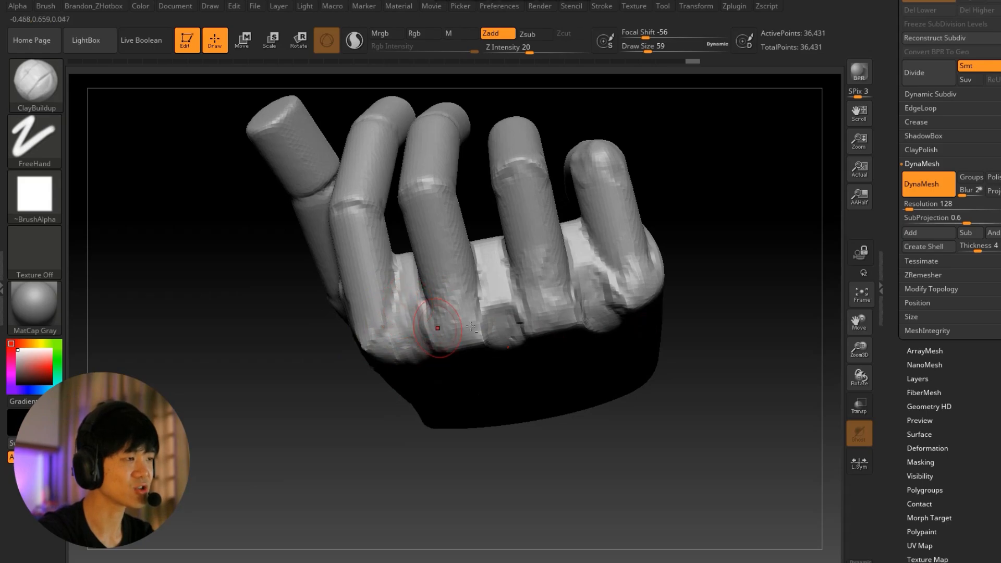
Shape the pinky's blunt end into a rounded, tapered fingertip with ClayBuildup at draw size 59
mouse_move(646, 292)
left_mouse_down()
mouse_move(632, 277)
mouse_move(459, 308)
left_mouse_up()
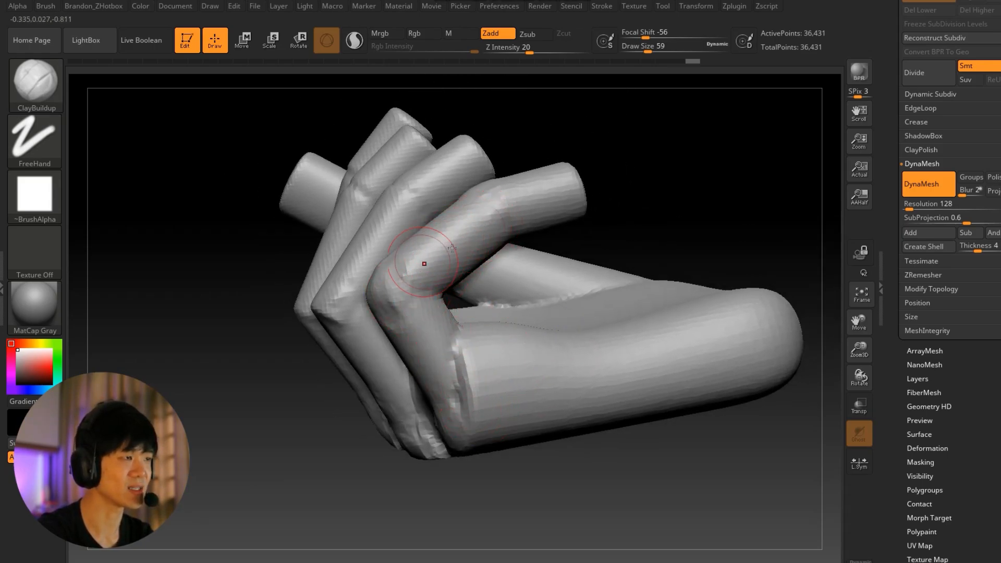
mouse_move(639, 203)
left_mouse_down()
mouse_move(585, 259)
mouse_move(518, 262)
mouse_move(532, 288)
left_mouse_up()
left_click_drag(646, 245, 521, 254)
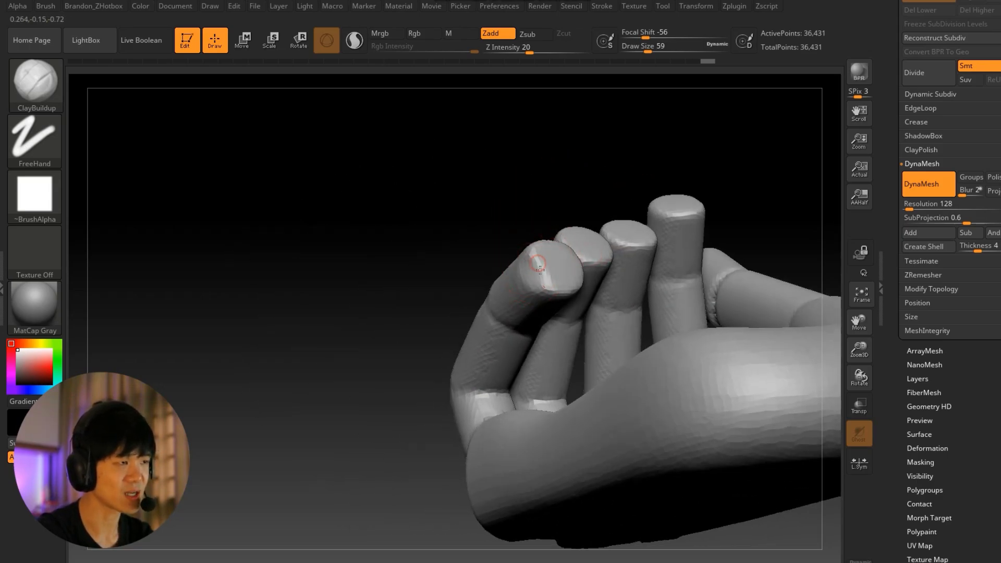
left_click_drag(461, 256, 564, 291)
mouse_move(483, 232)
left_mouse_down()
mouse_move(570, 272)
mouse_move(548, 280)
left_mouse_up()
left_click_drag(479, 334, 519, 297)
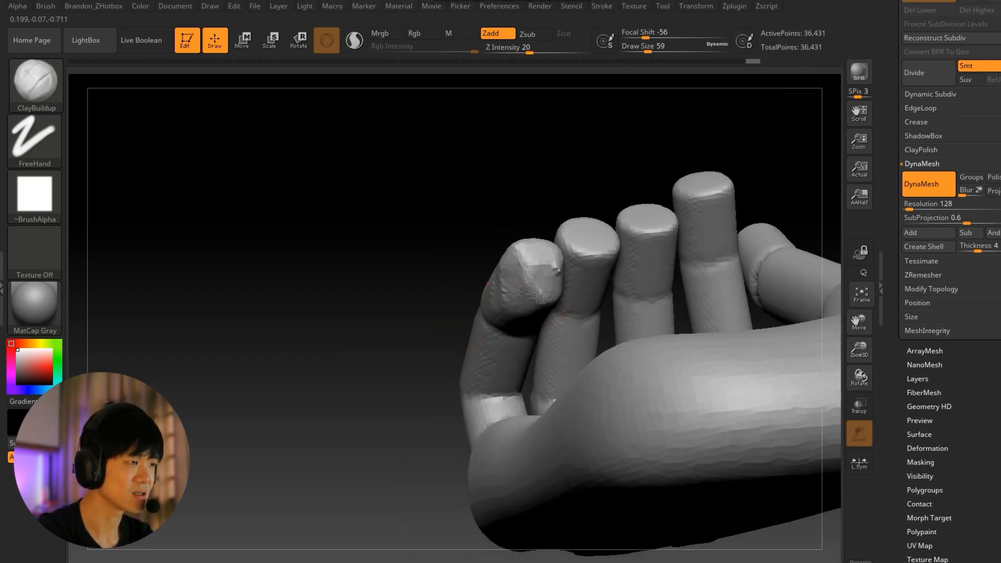
left_click_drag(430, 313, 569, 287)
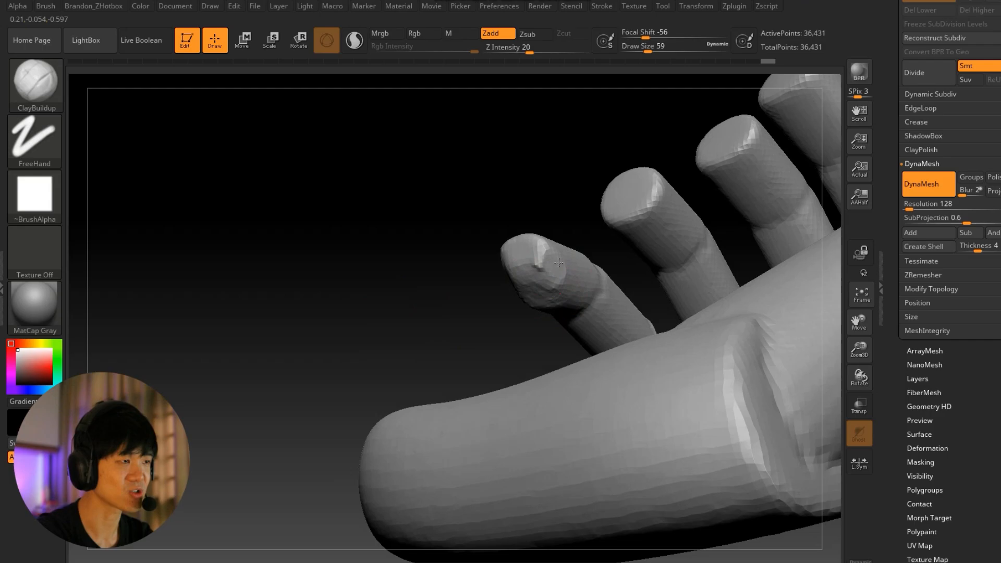
mouse_move(420, 315)
left_mouse_down()
mouse_move(496, 300)
mouse_move(616, 178)
mouse_move(540, 278)
left_mouse_up()
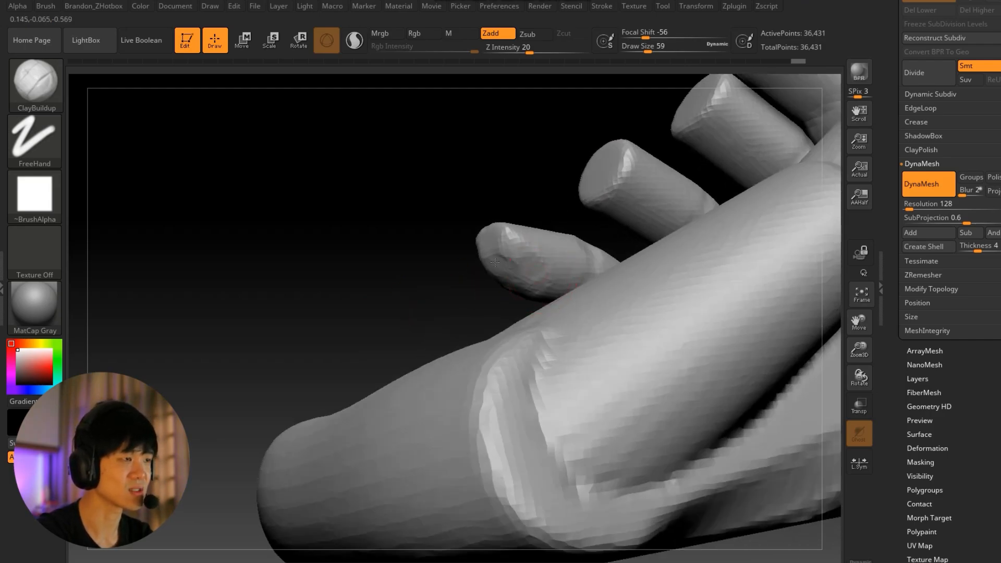
left_click_drag(428, 287, 490, 264)
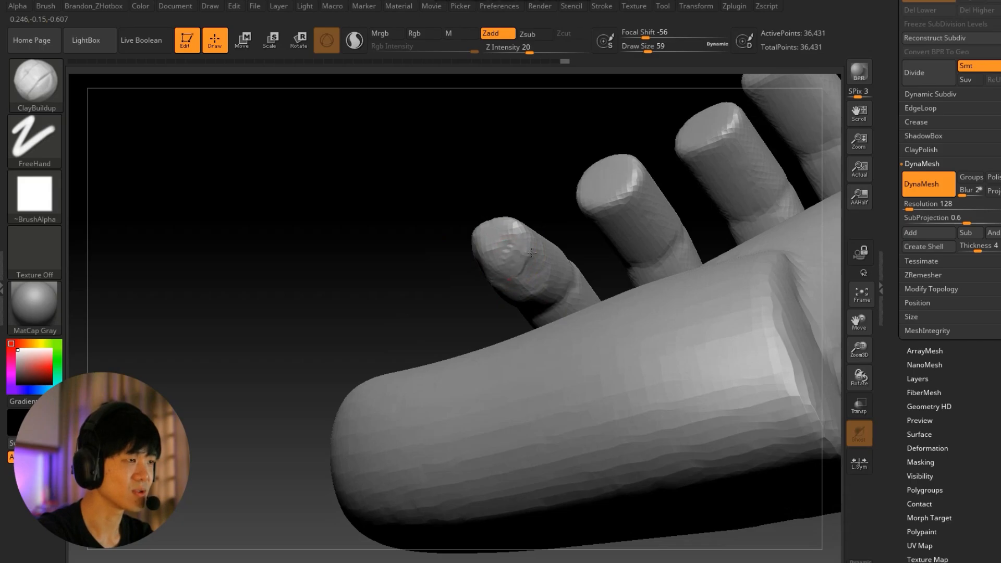
mouse_move(428, 293)
left_mouse_down()
mouse_move(473, 267)
mouse_move(508, 208)
left_mouse_up()
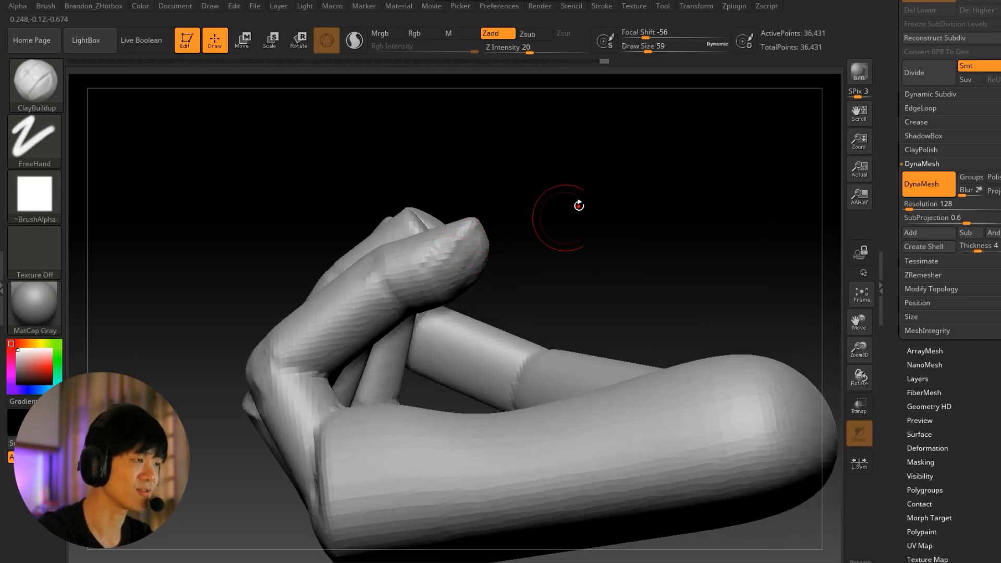
Build up the fleshy pad along the pinky's last segment, between its end joint and the tip
left_click_drag(578, 205, 452, 245)
mouse_move(299, 270)
left_mouse_down()
mouse_move(319, 480)
mouse_move(393, 286)
mouse_move(443, 290)
left_mouse_up()
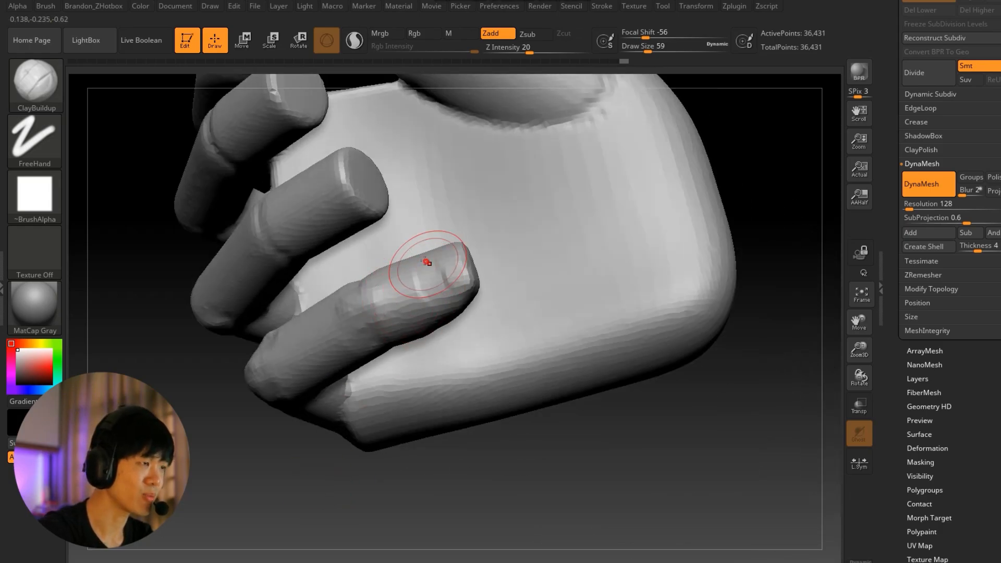
left_click_drag(438, 253, 446, 273)
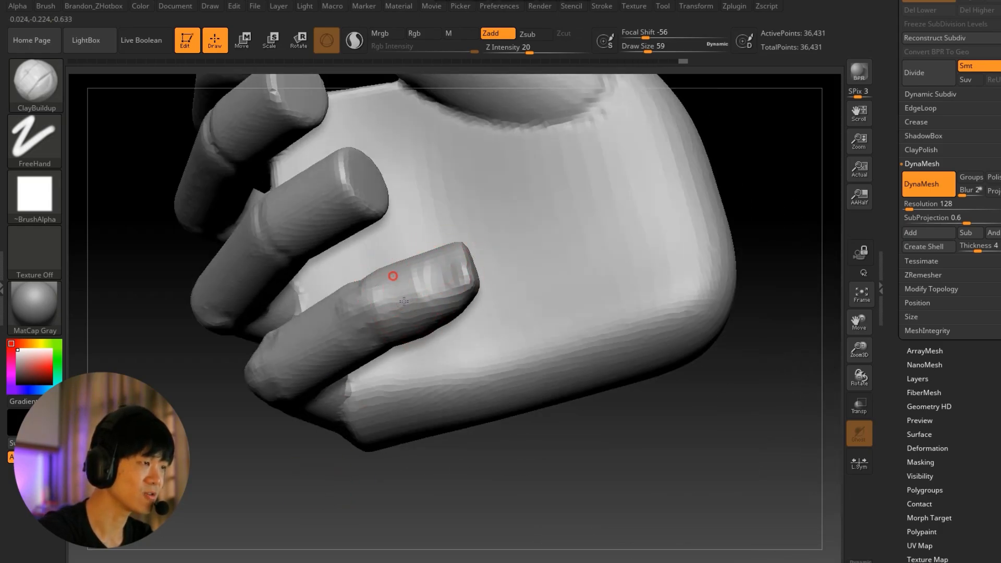
left_click_drag(404, 301, 392, 276)
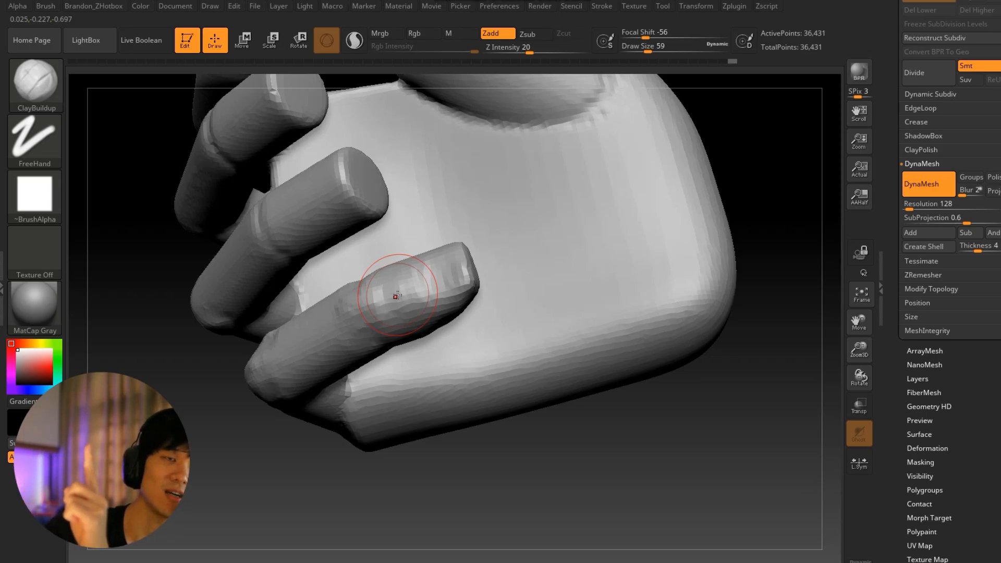
mouse_move(431, 276)
left_mouse_down()
mouse_move(387, 292)
mouse_move(482, 274)
left_mouse_up()
mouse_move(469, 271)
right_mouse_down("ctrl")
mouse_move(376, 230)
mouse_move(519, 362)
mouse_move(533, 295)
mouse_move(551, 336)
mouse_move(447, 379)
right_mouse_up("ctrl")
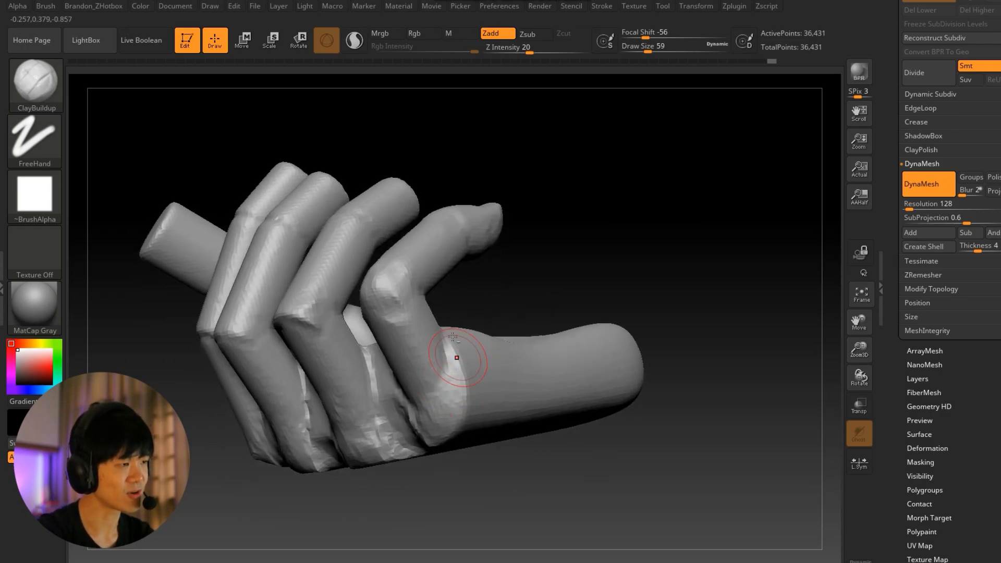
Outline the palm's pads below the fingers, on the pinky side and at the thumb's base, and undo the outlines
mouse_move(598, 460)
right_mouse_down()
mouse_move(542, 405)
mouse_move(380, 476)
mouse_move(492, 273)
right_mouse_up()
mouse_move(573, 191)
right_mouse_down()
mouse_move(565, 264)
mouse_move(715, 214)
mouse_move(391, 230)
right_mouse_up()
left_click_drag(311, 316, 516, 191)
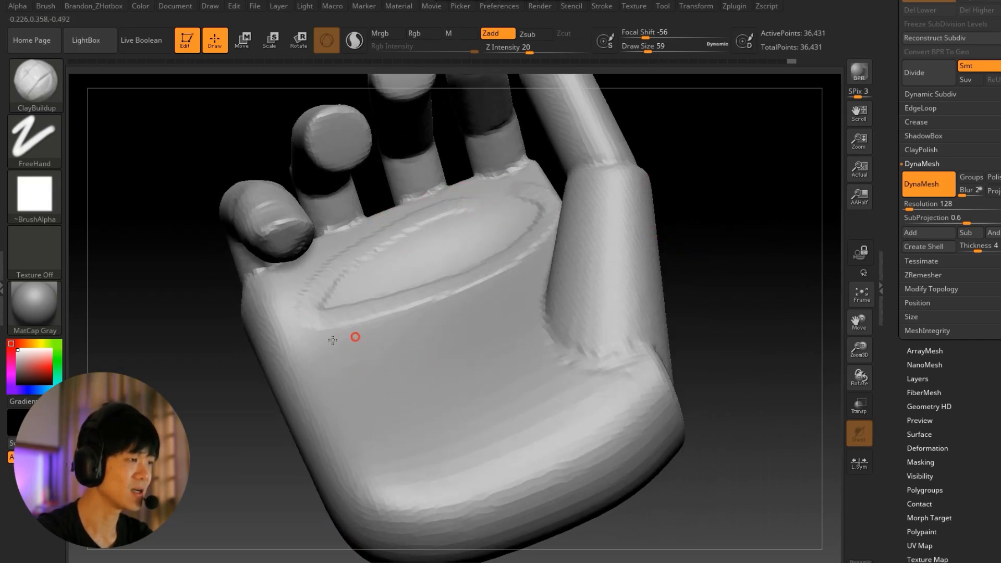
mouse_move(334, 340)
left_mouse_down()
mouse_move(509, 448)
mouse_move(320, 333)
left_mouse_up()
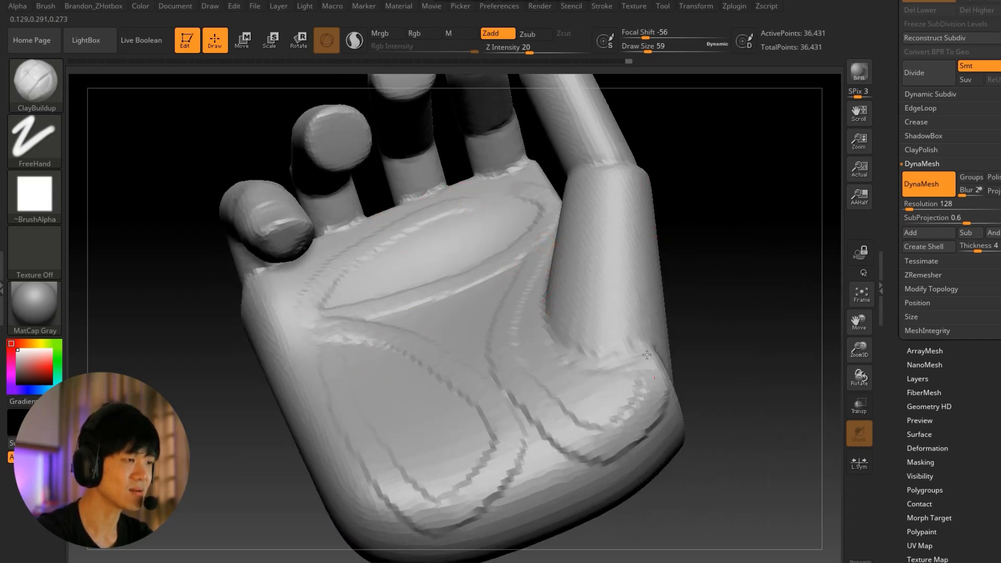
right_click_drag(610, 284, 542, 427)
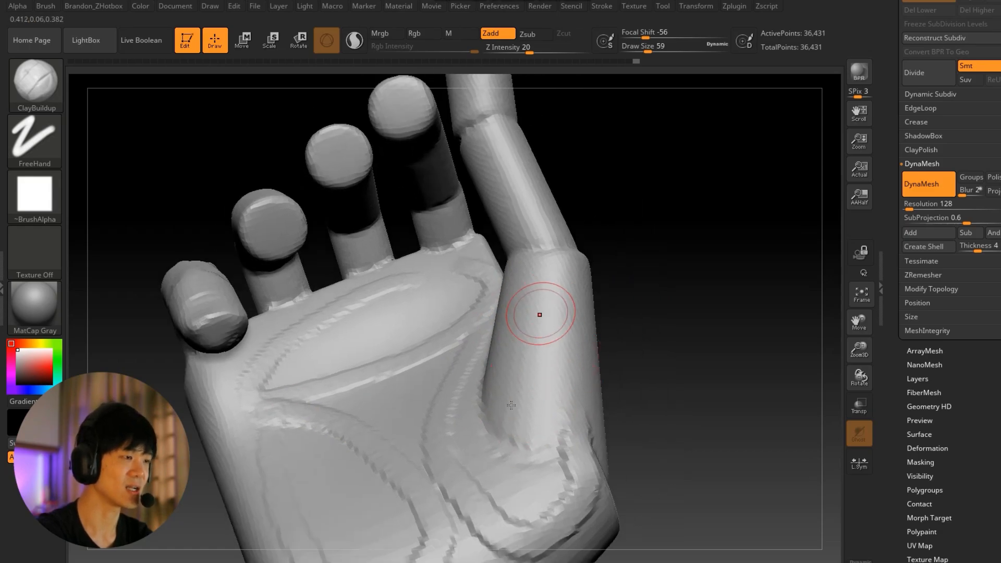
key("ctrl+z")
key("ctrl+z")
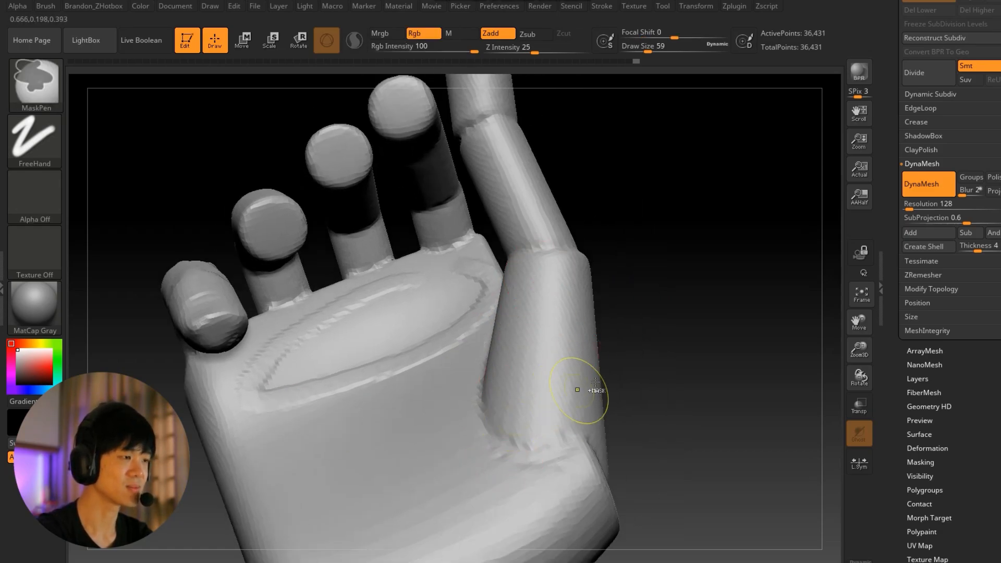
mouse_move(619, 330)
left_mouse_down("alt")
mouse_move(626, 255)
mouse_move(607, 254)
mouse_move(659, 266)
mouse_move(706, 214)
mouse_move(647, 226)
mouse_move(655, 205)
mouse_move(672, 224)
mouse_move(652, 261)
mouse_move(630, 291)
mouse_move(611, 277)
mouse_move(658, 292)
mouse_move(526, 333)
mouse_move(500, 376)
left_mouse_up("alt")
key("ctrl+z")
Build up the pad across the palm below the finger bases with ClayBuildup at draw size 77
mouse_move(589, 297)
left_mouse_down()
mouse_move(603, 265)
mouse_move(594, 302)
left_mouse_up()
mouse_move(615, 401)
left_mouse_down()
mouse_move(579, 423)
mouse_move(509, 420)
mouse_move(583, 330)
mouse_move(355, 440)
mouse_move(499, 279)
mouse_move(495, 300)
left_mouse_up()
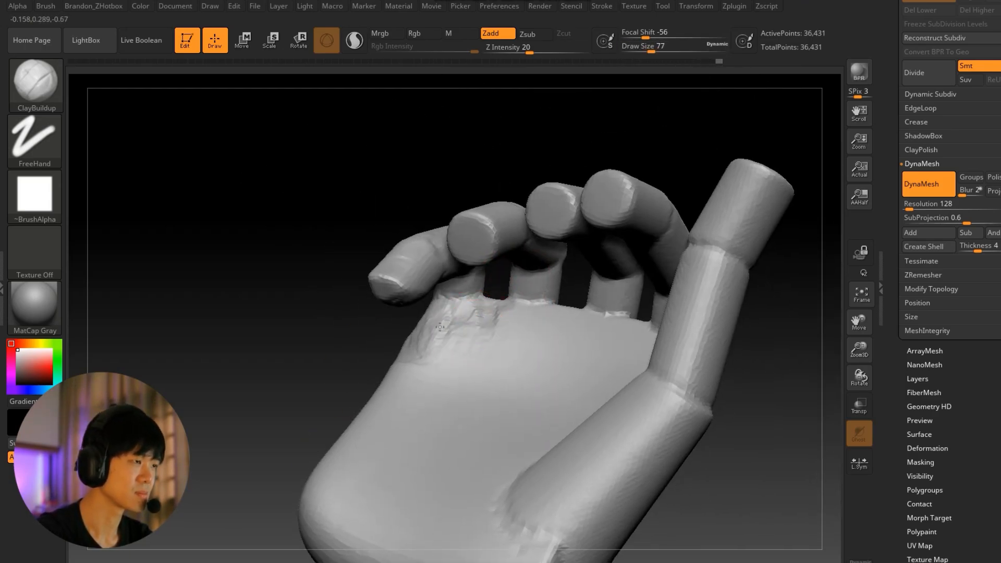
mouse_move(555, 313)
left_mouse_down()
mouse_move(656, 225)
mouse_move(230, 293)
mouse_move(364, 411)
mouse_move(654, 318)
mouse_move(339, 485)
left_mouse_up()
key("ctrl+shift")
mouse_move(677, 295)
left_mouse_down()
mouse_move(670, 257)
mouse_move(500, 359)
left_mouse_up()
Build up the palm's fleshy pads along the pinky side and around the thumb's base
mouse_move(449, 431)
left_mouse_down()
mouse_move(565, 412)
mouse_move(600, 469)
left_mouse_up()
left_click_drag(727, 417, 728, 292)
left_click_drag(469, 448, 547, 501)
left_click_drag(727, 292, 720, 396)
left_click(724, 324, "ctrl+shift")
mouse_move(594, 312)
left_mouse_down()
mouse_move(620, 412)
mouse_move(565, 425)
left_mouse_up()
left_click_drag(588, 261, 547, 267)
left_click_drag(308, 484, 297, 318)
Isolate the four fingers and shape the ring and middle fingertips into rounded pads, using draw size 62
mouse_move(291, 166)
left_mouse_down("ctrl+shift")
mouse_move(571, 274)
mouse_move(591, 313)
left_mouse_up("ctrl+shift")
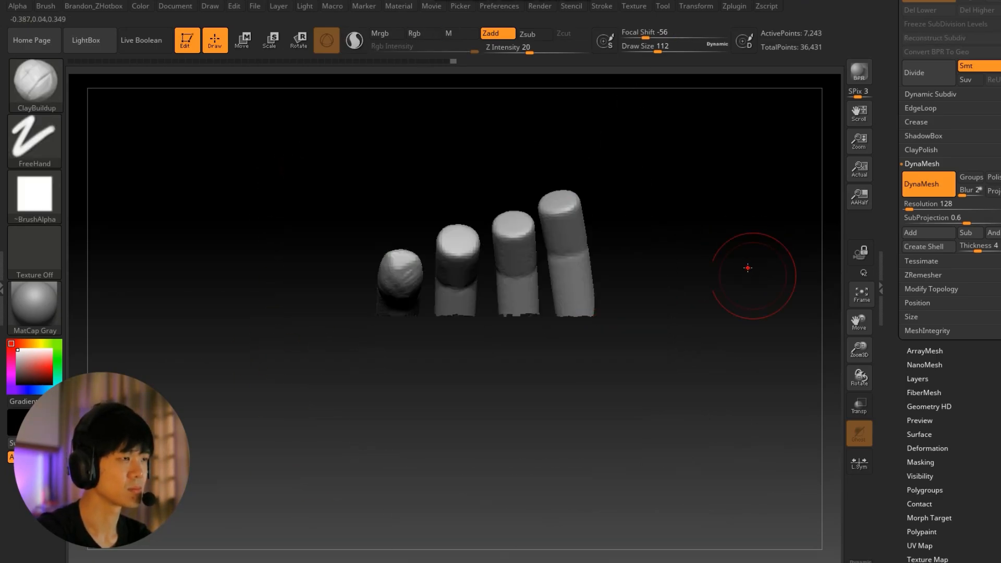
left_click_drag(751, 268, 677, 376, "alt")
key("s")
left_click_drag(471, 323, 463, 323)
left_click_drag(480, 266, 495, 313)
mouse_move(333, 219)
left_mouse_down()
mouse_move(394, 256)
mouse_move(509, 206)
mouse_move(420, 254)
mouse_move(554, 255)
mouse_move(578, 188)
left_mouse_up()
left_click_drag(417, 254, 463, 290)
left_click_drag(659, 194, 678, 469)
left_click_drag(678, 219, 655, 333, "alt")
mouse_move(521, 417)
left_mouse_down()
mouse_move(317, 415)
mouse_move(383, 472)
left_mouse_up()
mouse_move(417, 417)
left_mouse_down()
mouse_move(574, 194)
mouse_move(464, 267)
left_mouse_up()
left_click_drag(453, 346, 424, 257)
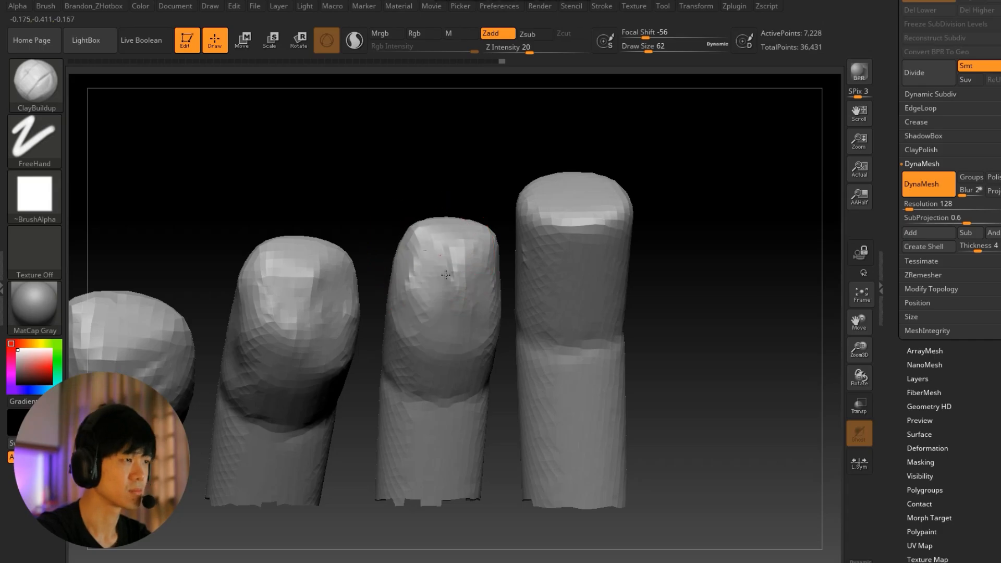
Round off the index fingertip to match the other fingers and unhide the rest of the hand
left_click_drag(524, 215, 612, 229)
mouse_move(698, 136)
left_mouse_down()
mouse_move(620, 151)
mouse_move(638, 250)
left_mouse_up()
mouse_move(693, 209)
left_mouse_down()
mouse_move(772, 203)
mouse_move(691, 236)
left_mouse_up()
mouse_move(637, 172)
left_mouse_down()
mouse_move(529, 202)
mouse_move(540, 257)
mouse_move(672, 207)
mouse_move(590, 201)
left_mouse_up()
left_click_drag(730, 172, 553, 174, "alt")
left_click(677, 192, "ctrl+shift")
Build up the hand between the thumb and the index finger's base with ClayBuildup at draw size 71
mouse_move(678, 193)
left_mouse_down()
mouse_move(601, 190)
mouse_move(600, 167)
left_mouse_up()
mouse_move(516, 333)
left_mouse_down()
mouse_move(541, 342)
mouse_move(545, 334)
left_mouse_up()
mouse_move(292, 490)
left_mouse_down("alt")
mouse_move(335, 393)
mouse_move(407, 360)
mouse_move(443, 313)
left_mouse_up("alt")
left_click_drag(461, 339, 480, 370)
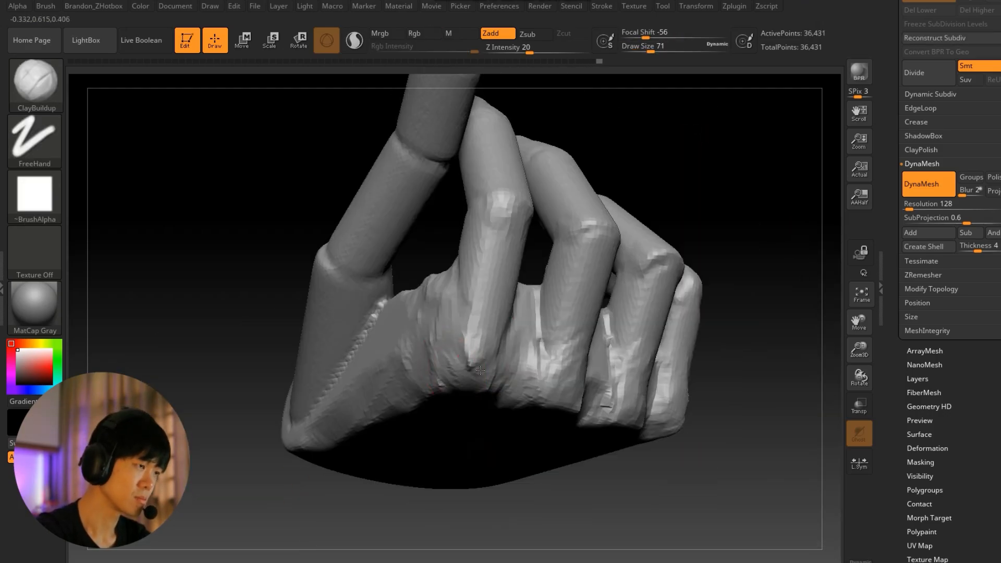
Build up the four knuckles where the fingers meet the back of the hand, using draw size 71
left_click_drag(565, 469, 499, 373)
mouse_move(580, 357)
left_mouse_down()
mouse_move(671, 346)
mouse_move(724, 370)
left_mouse_up()
left_click_drag(579, 359, 599, 376)
left_click_drag(485, 422, 500, 459)
left_click_drag(271, 386, 334, 313)
left_click_drag(542, 203, 578, 156)
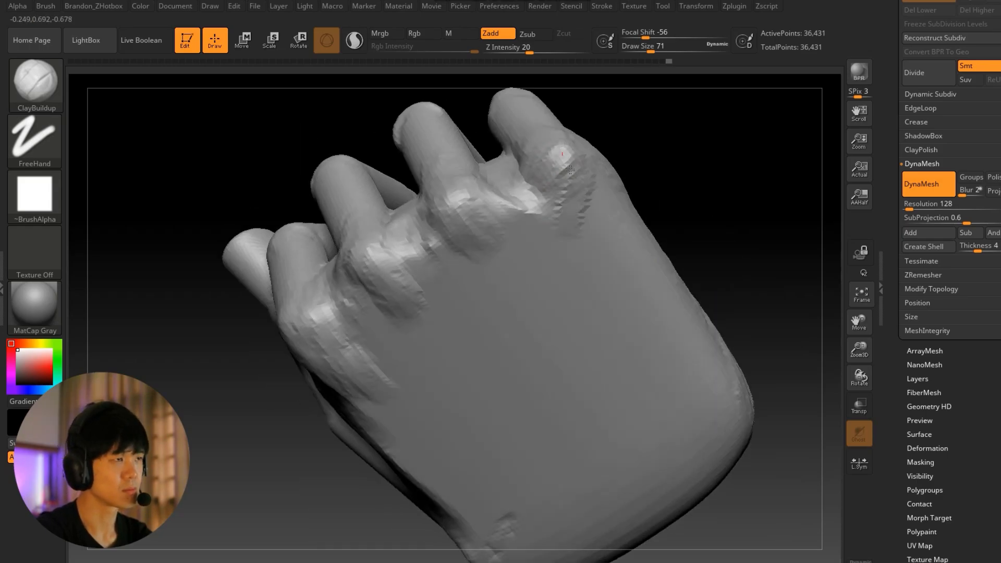
Remesh the hand with DynaMesh and blend the knuckles down into the back of the hand
left_click_drag(693, 172, 729, 208, "ctrl")
left_click_drag(730, 250, 678, 271)
left_click_drag(396, 284, 388, 334)
left_click_drag(336, 318, 328, 386)
left_click_drag(328, 295, 359, 349)
left_click_drag(287, 328, 268, 357)
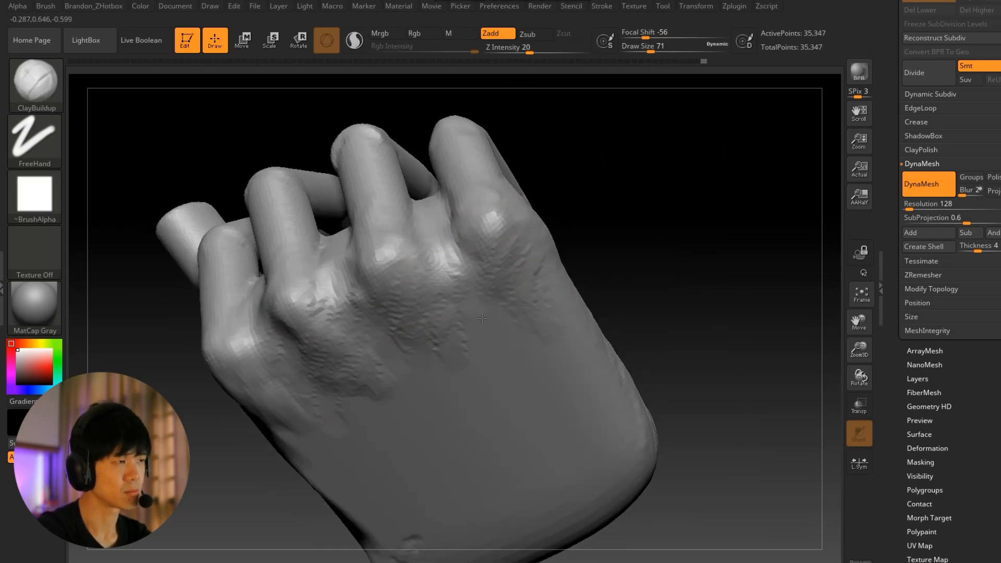
Build up the thumb's thick base segment and blend it into the palm's heel with ClayBuildup at draw size 202
mouse_move(483, 318)
right_mouse_down()
mouse_move(574, 344)
mouse_move(578, 318)
right_mouse_up()
mouse_move(584, 326)
left_mouse_down()
mouse_move(558, 370)
mouse_move(600, 378)
left_mouse_up()
left_click_drag(576, 344, 540, 386)
right_click_drag(645, 331, 578, 280)
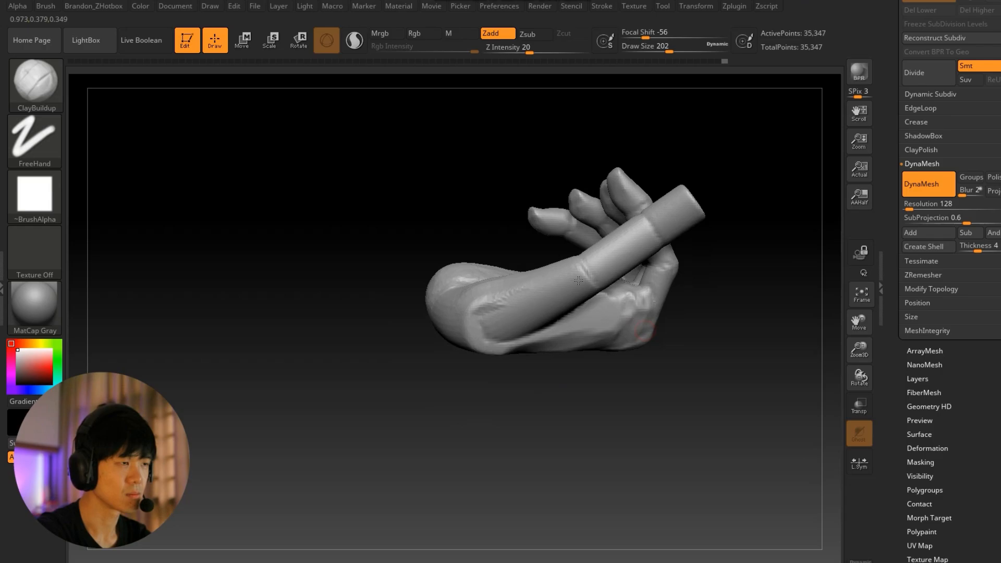
right_click_drag(532, 403, 625, 308)
left_click_drag(525, 313, 484, 365)
left_click_drag(579, 313, 545, 376)
right_click_drag(625, 313, 563, 251)
left_click_drag(341, 260, 326, 320)
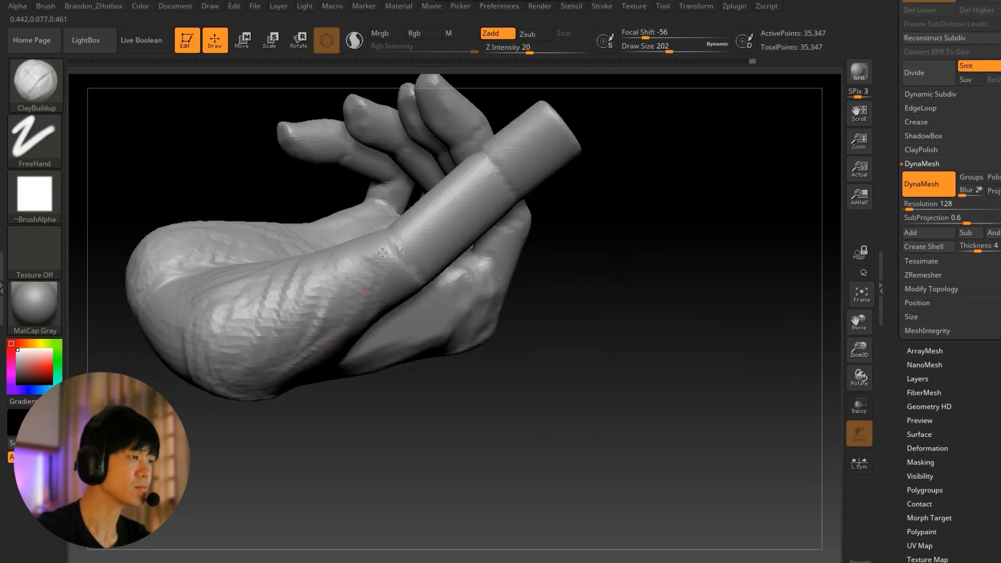
mouse_move(633, 257)
right_mouse_down()
mouse_move(568, 245)
mouse_move(675, 261)
mouse_move(587, 234)
right_mouse_up()
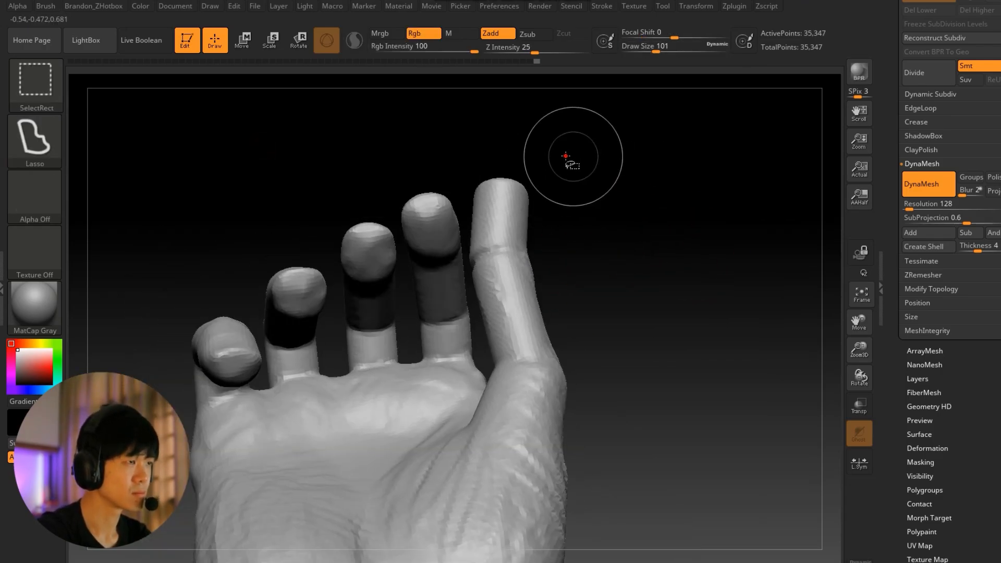
Isolate the thumb and build up clay around its end joint at draw size 97
mouse_move(569, 157)
left_mouse_down("ctrl+shift")
mouse_move(477, 326)
mouse_move(672, 323)
left_mouse_up("ctrl+shift")
mouse_move(672, 313)
right_mouse_down()
mouse_move(632, 306)
mouse_move(634, 346)
right_mouse_up()
mouse_move(367, 362)
left_mouse_down()
mouse_move(378, 389)
mouse_move(355, 396)
left_mouse_up()
right_click_drag(578, 292, 565, 307)
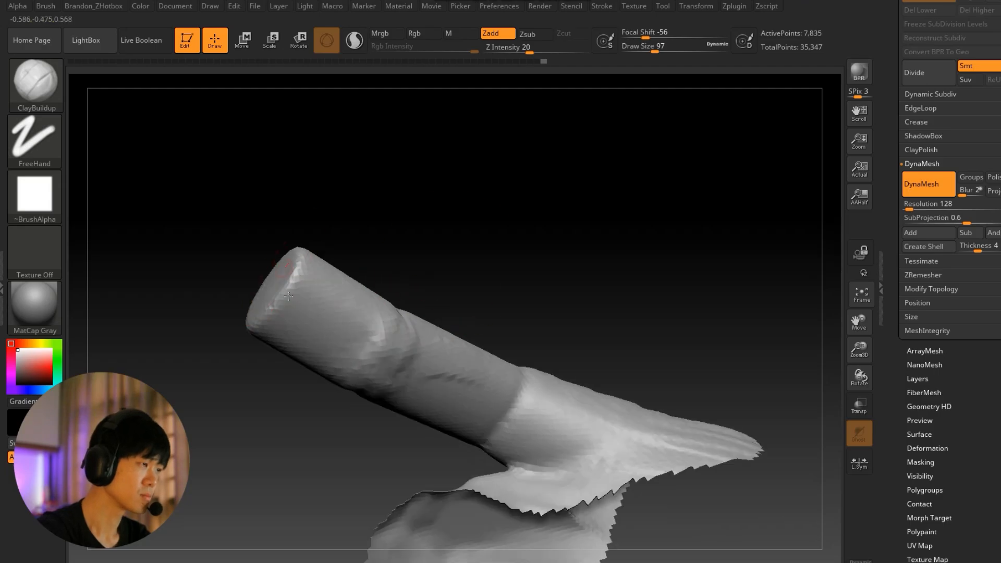
Round off the thumb's flat end and build up the fleshy pad on its last segment
left_click_drag(299, 260, 265, 326)
left_click_drag(305, 263, 284, 318)
right_click_drag(579, 261, 615, 292)
mouse_move(615, 364)
right_mouse_down()
mouse_move(704, 467)
mouse_move(626, 417)
right_mouse_up()
left_click_drag(386, 219, 432, 271)
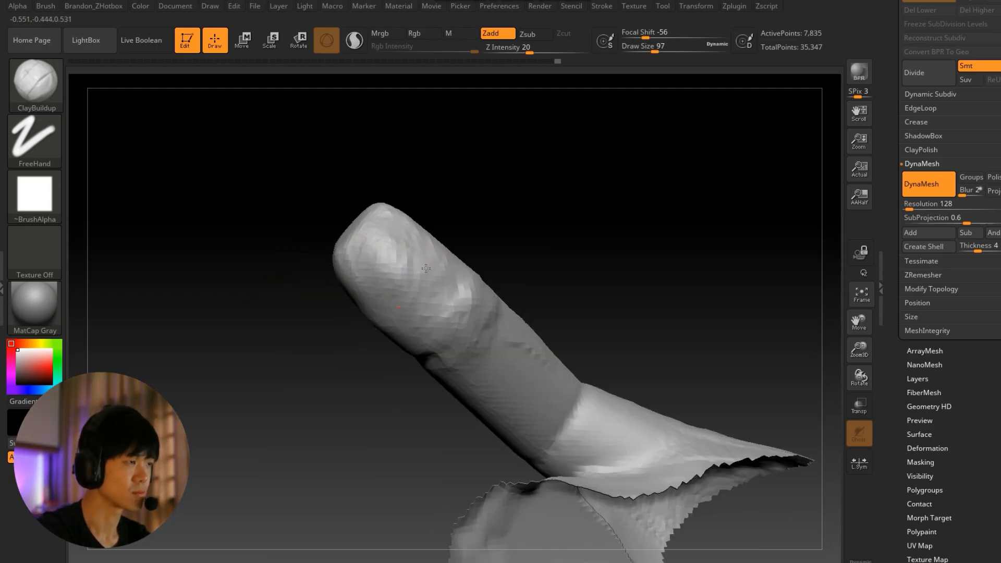
right_click_drag(599, 292, 678, 282)
left_click_drag(406, 234, 422, 187)
mouse_move(422, 187)
right_mouse_down()
mouse_move(425, 235)
mouse_move(393, 230)
mouse_move(454, 261)
mouse_move(500, 250)
right_mouse_up()
Reshape the thumb's end segment with the Move brush at draw size 430 and unhide the rest of the hand
key("s")
right_click_drag(501, 250, 489, 230, "ctrl")
key("s")
key("b")
key("m")
key("v")
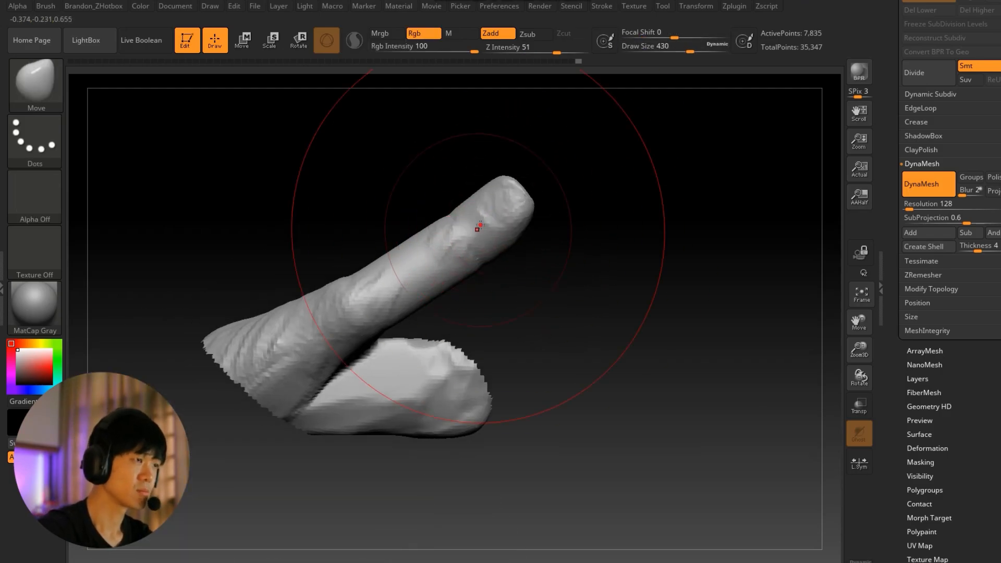
key("s")
left_click(585, 315, "ctrl+shift")
mouse_move(615, 292)
right_mouse_down()
mouse_move(585, 315)
mouse_move(608, 335)
right_mouse_up()
Fill in the web between the thumb and the index finger with ClayBuildup at draw size 197
key("b")
key("c")
key("b")
key("s")
left_click_drag(313, 385, 334, 443)
right_click_drag(608, 335, 652, 292)
left_click_drag(448, 357, 433, 397)
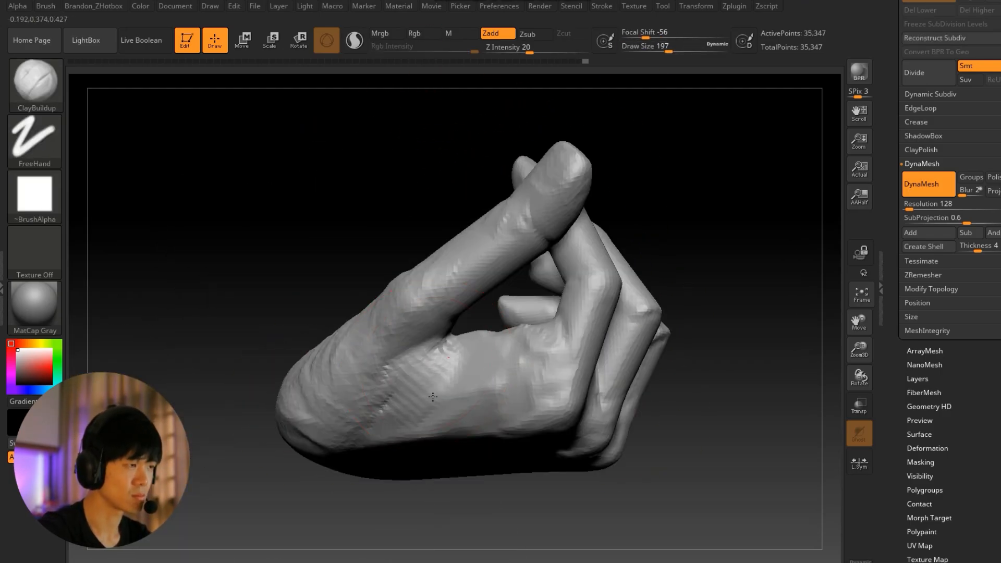
Refine the finger bases and the gaps between them on the palm side, using ClayBuildup at draw size 44
mouse_move(610, 344)
right_mouse_down()
mouse_move(722, 335)
mouse_move(661, 333)
right_mouse_up()
key("s")
left_click_drag(472, 226, 458, 226)
mouse_move(563, 396)
right_mouse_down()
mouse_move(627, 405)
mouse_move(714, 391)
right_mouse_up()
key("s")
left_click_drag(409, 246, 350, 250)
key("s")
right_click_drag(605, 252, 563, 322, "ctrl")
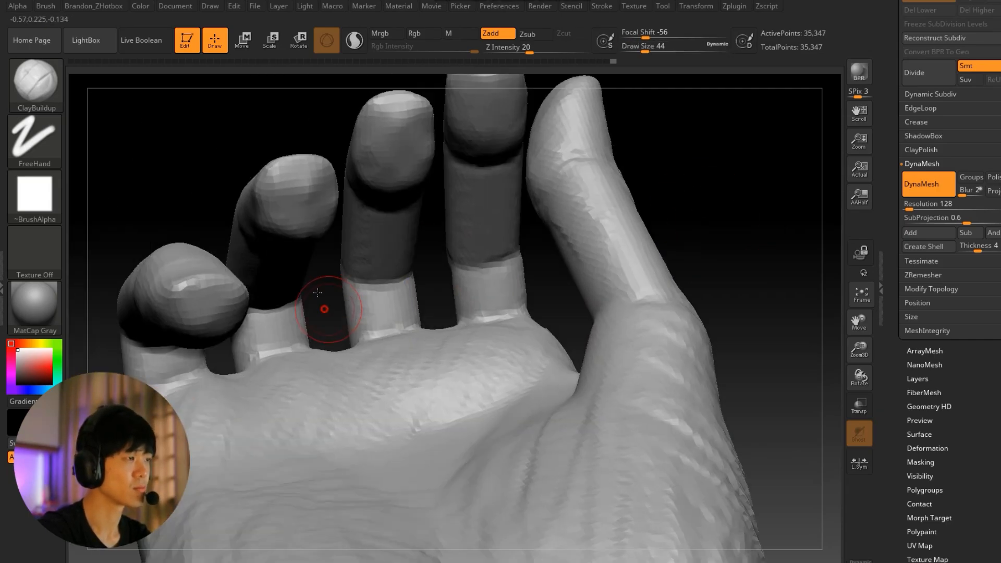
right_click_drag(324, 308, 397, 237)
mouse_move(476, 215)
right_mouse_down("ctrl")
mouse_move(500, 156)
mouse_move(720, 226)
mouse_move(584, 244)
right_mouse_up("ctrl")
Remesh the hand with DynaMesh, then build up and smooth its surface at draw size 145
key("s")
left_click_drag(480, 264, 493, 263)
right_click_drag(615, 360, 448, 365)
left_click_drag(292, 339, 324, 370, "ctrl")
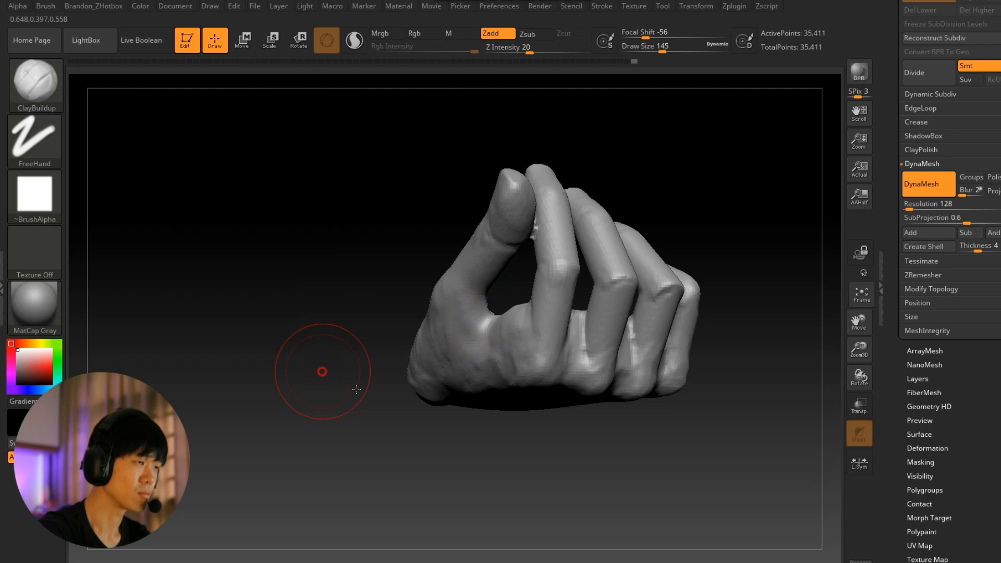
right_click_drag(324, 371, 469, 411)
left_click_drag(304, 292, 269, 328)
right_click_drag(334, 375, 384, 411)
mouse_move(384, 350)
left_mouse_down("shift")
mouse_move(338, 298)
mouse_move(360, 318)
left_mouse_up("shift")
mouse_move(395, 284)
right_mouse_down()
mouse_move(424, 346)
mouse_move(527, 229)
right_mouse_up()
right_click_drag(527, 229, 694, 245)
Swell the fingers and their joints with the Magnify brush, using draw sizes 202 and 318
key("b")
key("m")
key("g")
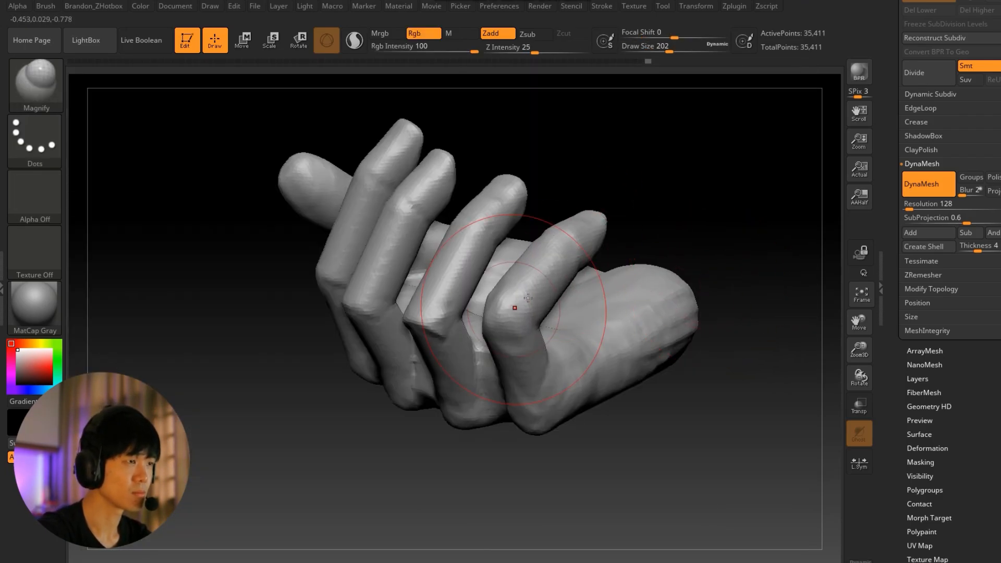
right_click_drag(521, 323, 579, 292)
left_click_drag(455, 197, 459, 229)
mouse_move(485, 351)
right_mouse_down()
mouse_move(416, 243)
mouse_move(415, 275)
right_mouse_up()
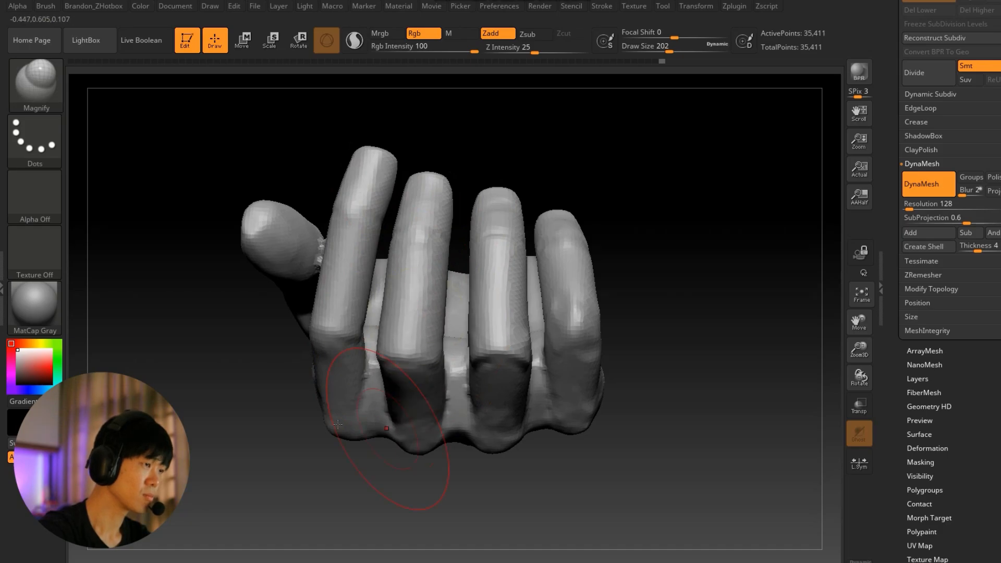
right_click_drag(338, 424, 351, 292)
right_click_drag(260, 445, 553, 407, "alt")
right_click_drag(552, 406, 706, 363, "alt")
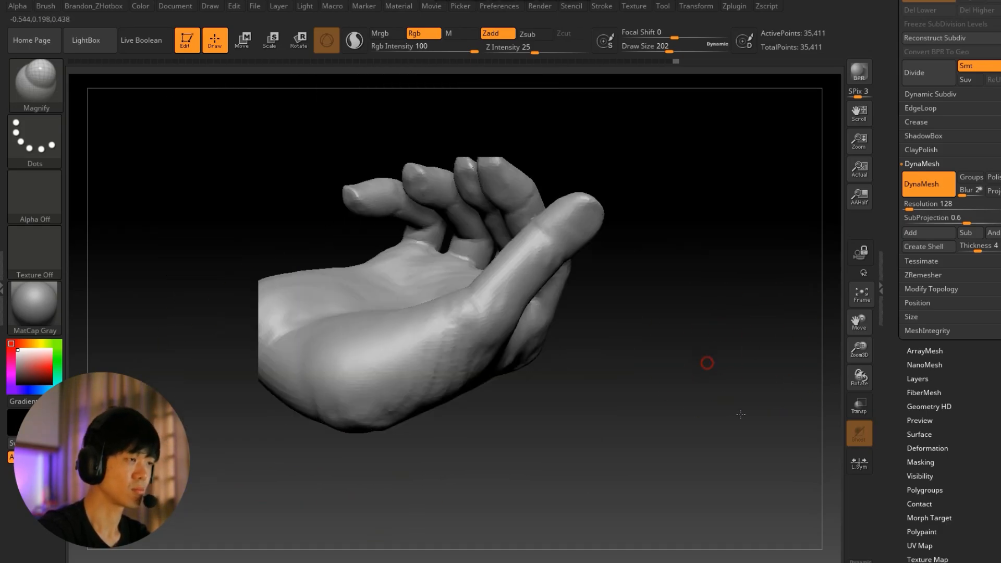
right_click_drag(741, 414, 620, 359)
key("bracketright")
mouse_move(334, 267)
left_mouse_down()
mouse_move(215, 273)
mouse_move(240, 213)
left_mouse_up()
mouse_move(478, 270)
right_mouse_down("alt")
mouse_move(559, 308)
mouse_move(457, 320)
right_mouse_up("alt")
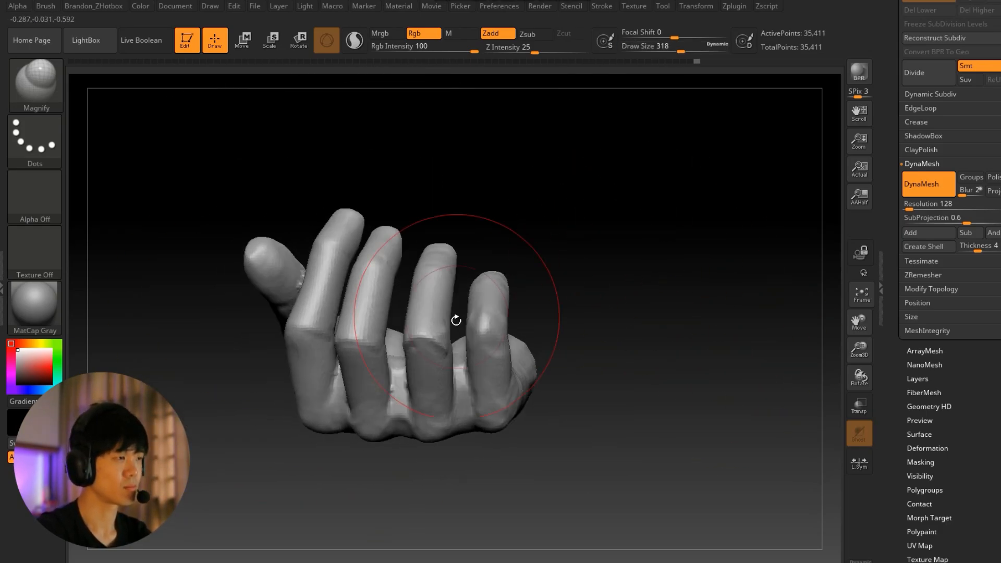
Build up the base segments of the fingers on the back of the hand with the ClayBuildup brush at draw size 80
key("b")
key("c")
key("b")
right_click_drag(334, 337, 696, 279)
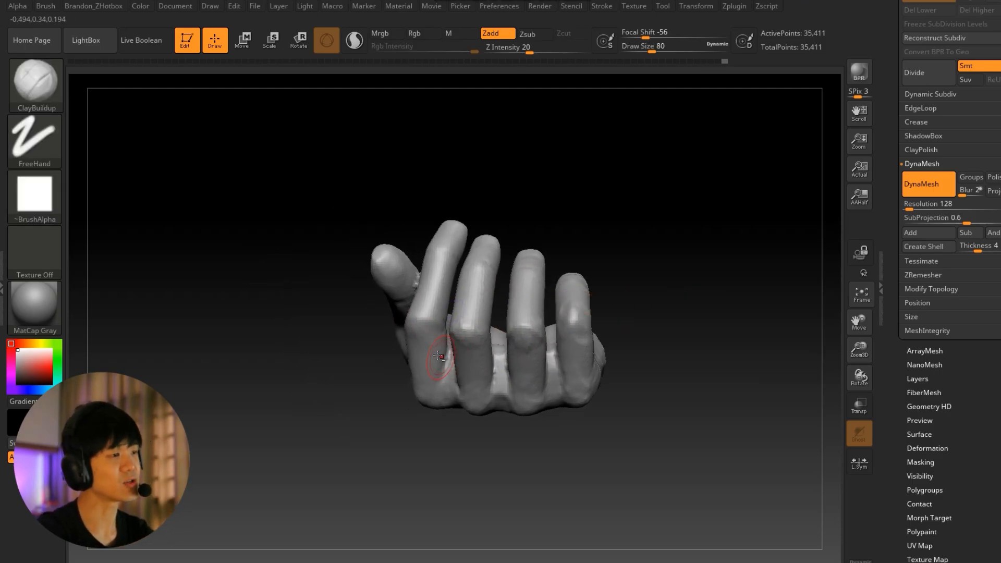
right_click_drag(438, 355, 430, 397, "ctrl")
right_click_drag(465, 329, 503, 349, "alt")
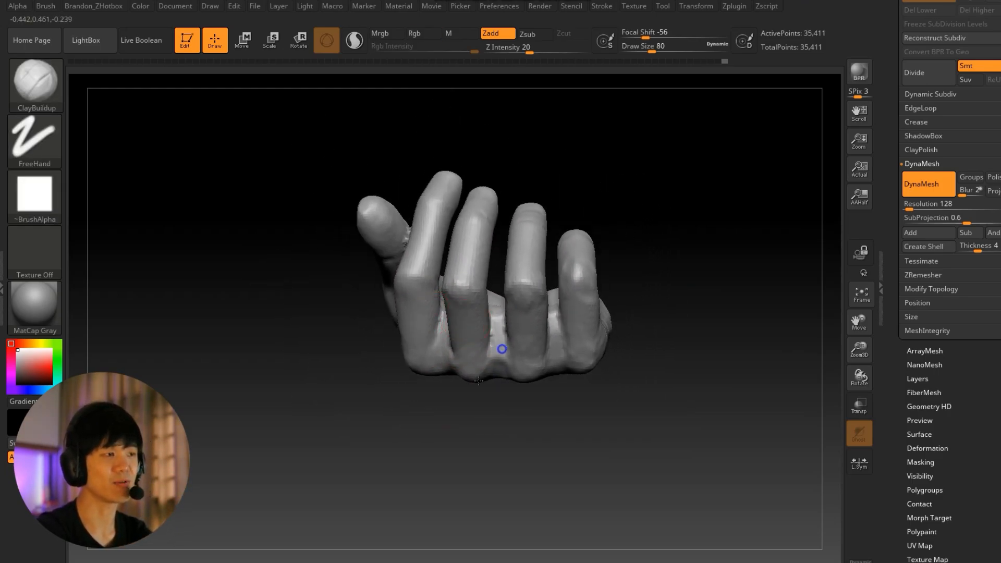
right_click_drag(568, 443, 611, 418)
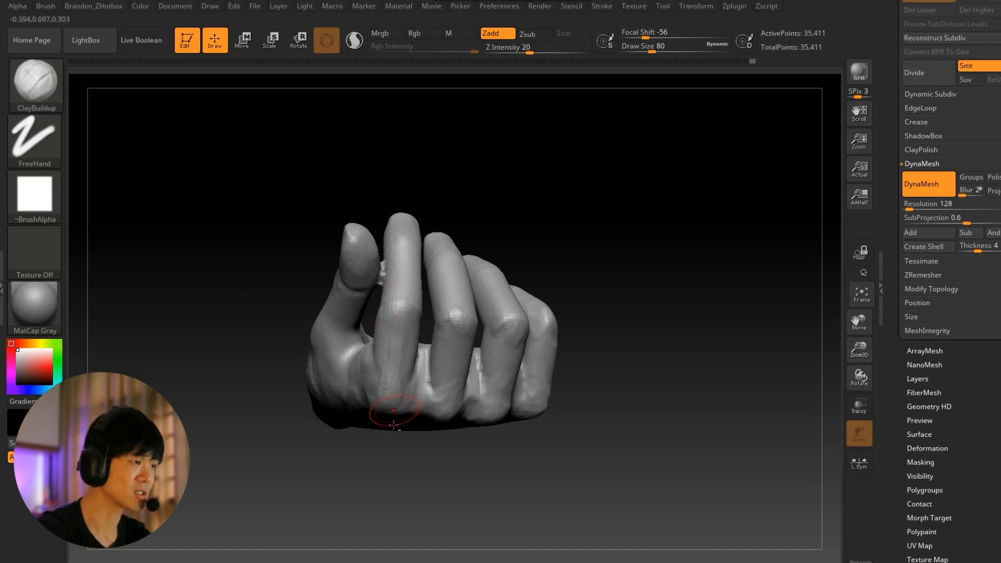
mouse_move(393, 424)
right_mouse_down()
mouse_move(375, 405)
mouse_move(389, 322)
right_mouse_up()
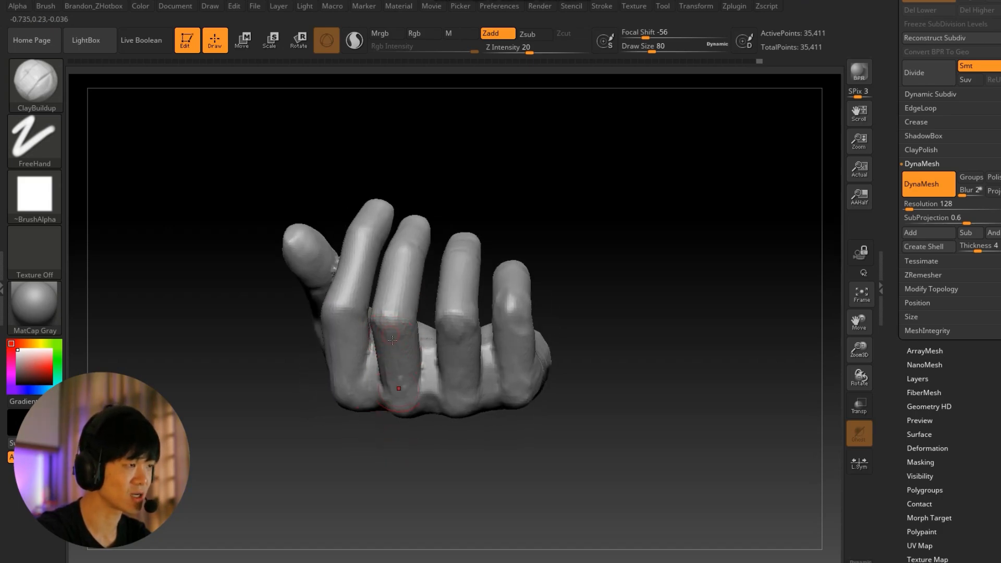
Smooth the base segment of the ring finger on the back of the hand
mouse_move(405, 241)
right_mouse_down()
mouse_move(579, 273)
mouse_move(520, 301)
right_mouse_up()
mouse_move(522, 374)
right_mouse_down()
mouse_move(598, 359)
mouse_move(443, 303)
right_mouse_up()
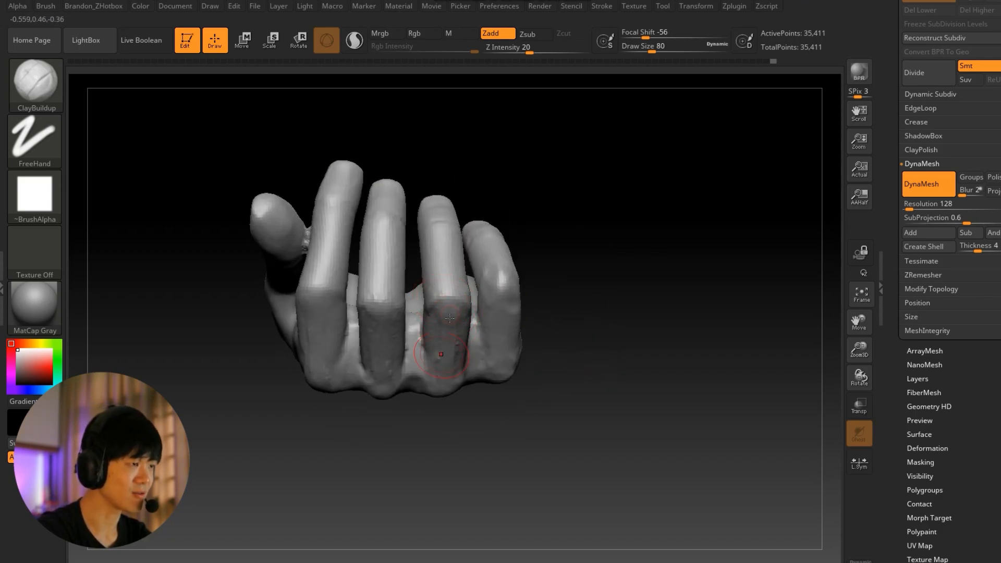
left_click_drag(443, 318, 441, 364, "shift")
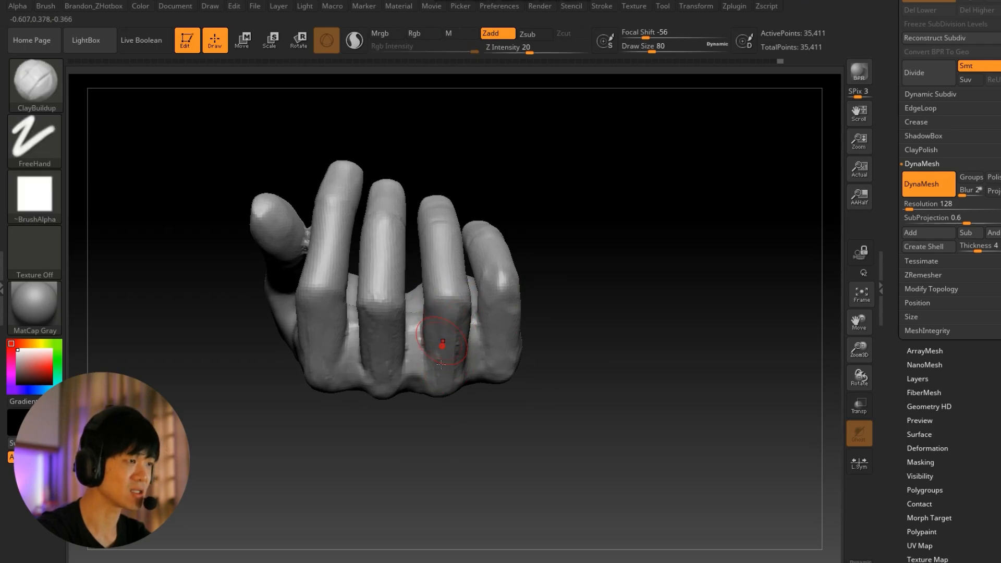
right_click_drag(494, 429, 448, 417)
left_click_drag(455, 308, 467, 353, "shift")
Build up and smooth the heel of the palm on the little-finger side, using ClayBuildup at draw sizes 167 and 177
mouse_move(522, 435)
right_mouse_down()
mouse_move(499, 423)
mouse_move(480, 365)
right_mouse_up()
key("s")
left_click_drag(503, 336, 513, 335)
right_click_drag(496, 349, 524, 365, "ctrl")
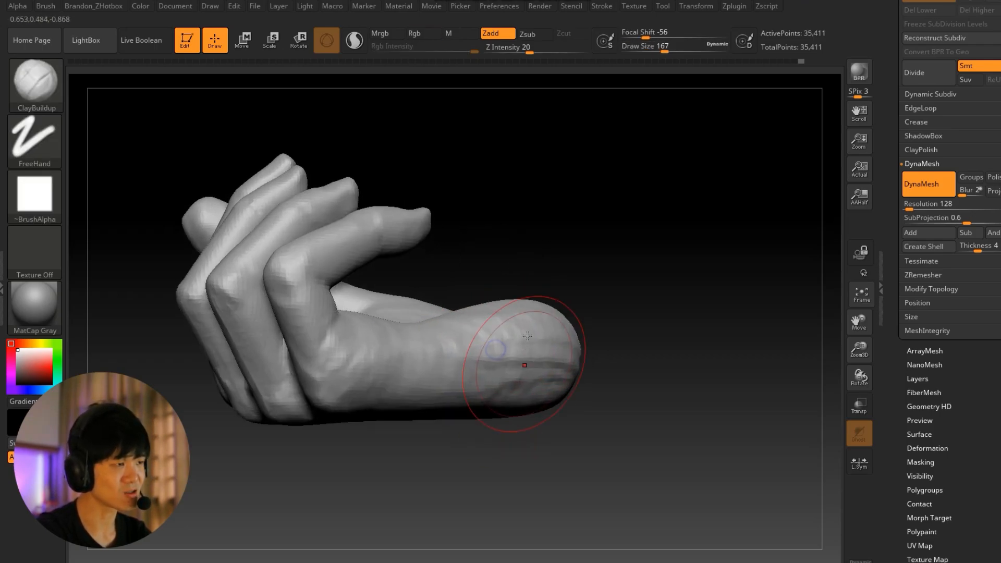
left_click_drag(491, 348, 490, 364, "shift")
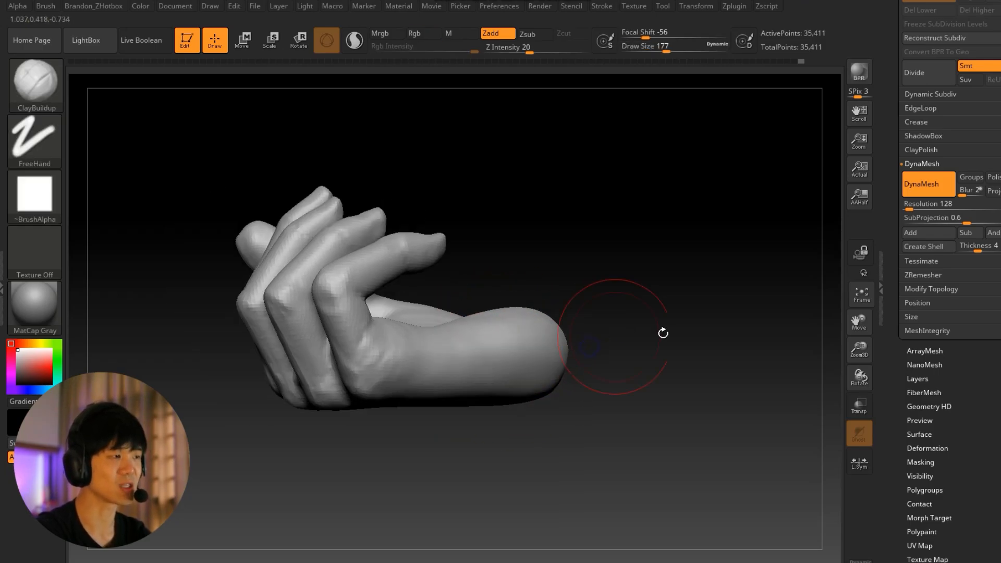
Undo the last smoothing on the heel of the palm and return to Draw mode
mouse_move(663, 333)
left_mouse_down()
mouse_move(587, 391)
mouse_move(529, 352)
left_mouse_up()
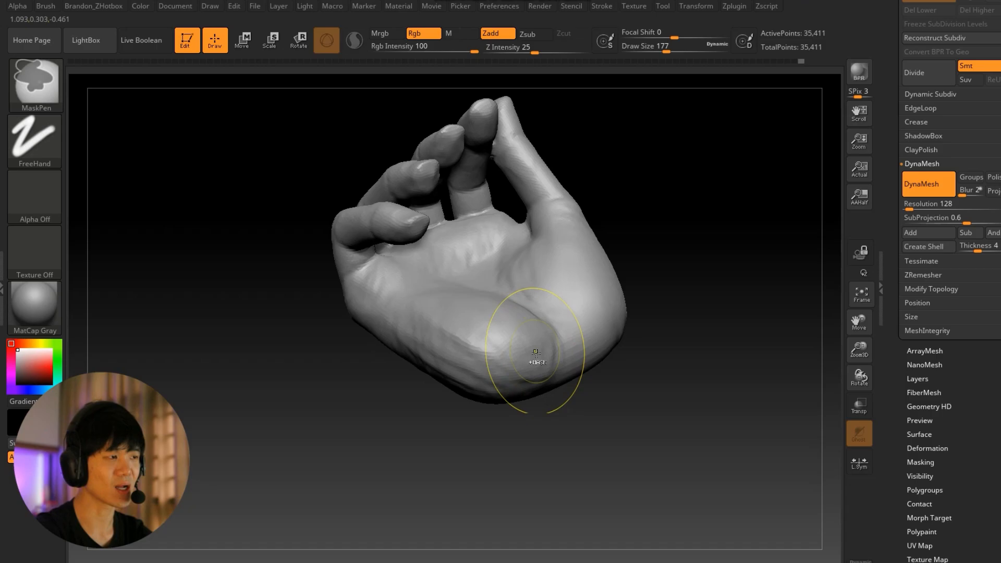
key("ctrl+z")
right_click(541, 460)
left_click(541, 462)
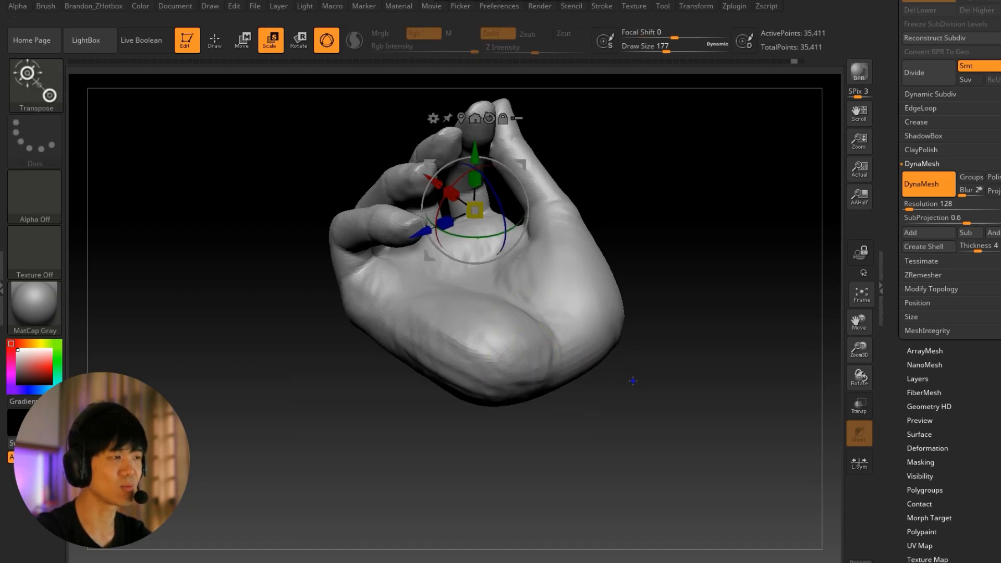
left_click_drag(632, 380, 630, 384)
left_click(211, 46)
Rework the little-finger-side palm pad with the ClayBuildup brush at draw sizes 145 and 177
mouse_move(726, 219)
left_mouse_down("alt")
mouse_move(684, 264)
mouse_move(646, 269)
left_mouse_up("alt")
key("s")
left_click_drag(576, 323, 570, 325)
right_click_drag(577, 314, 544, 314)
key("s")
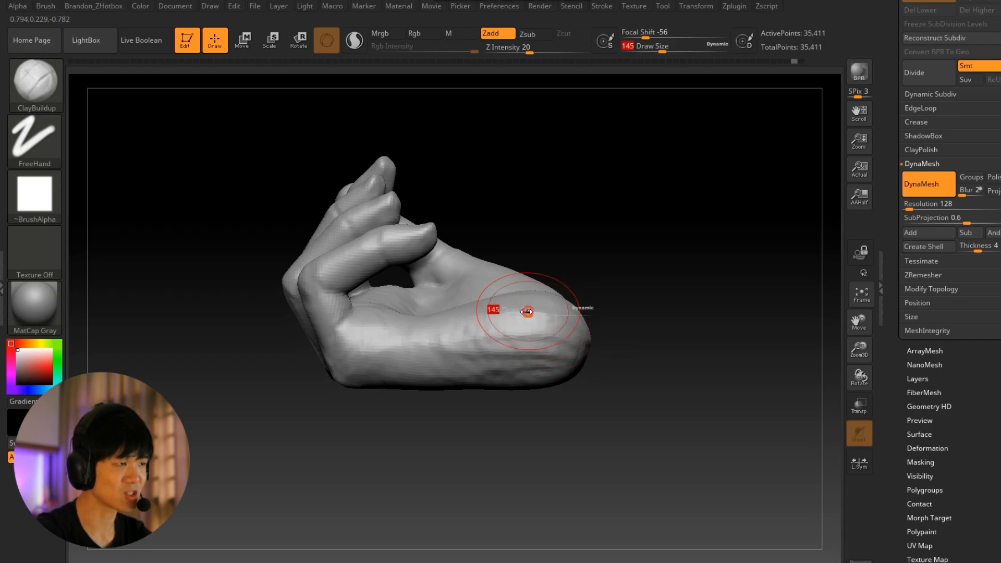
left_click_drag(527, 312, 533, 312)
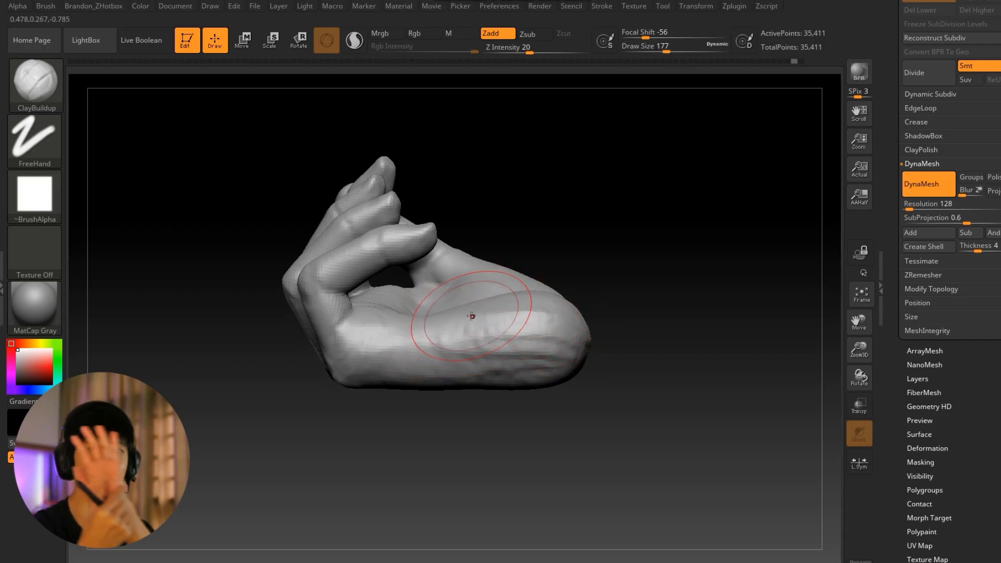
Build up the palm area just below the fingers with ClayBuildup, using draw sizes 257 and 177
key("s")
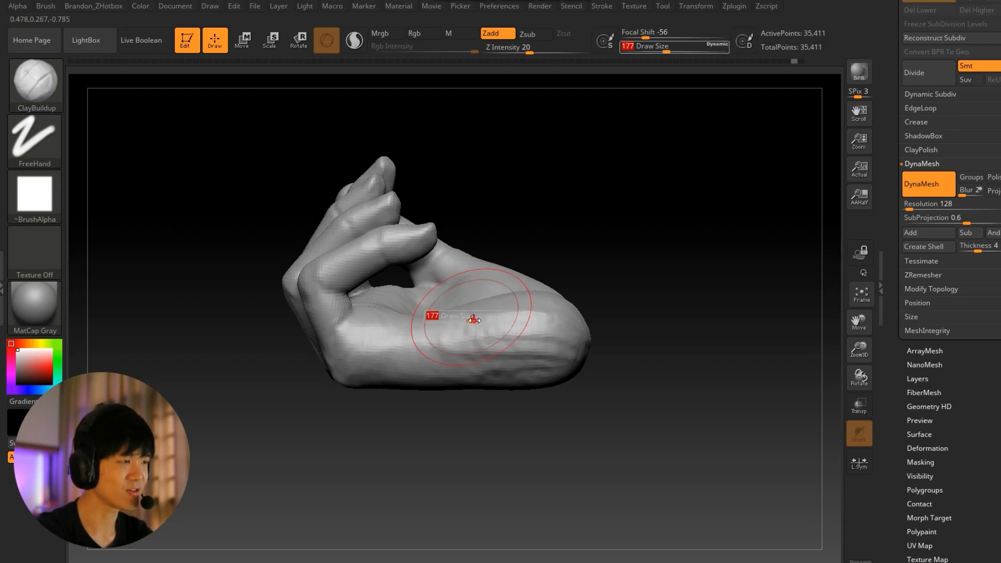
left_click_drag(473, 318, 481, 317)
left_click_drag(622, 253, 606, 290)
key("s")
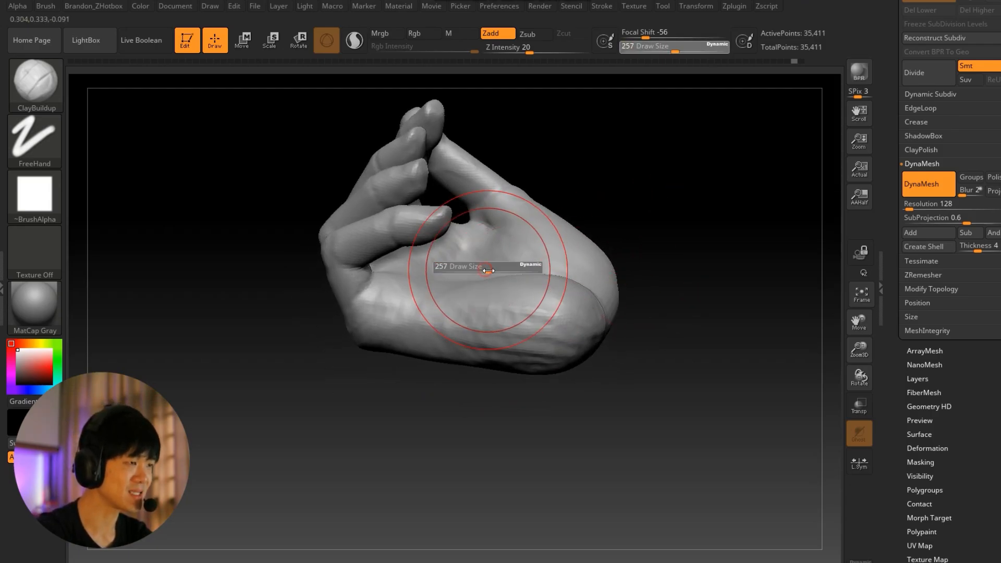
left_click_drag(458, 259, 453, 281)
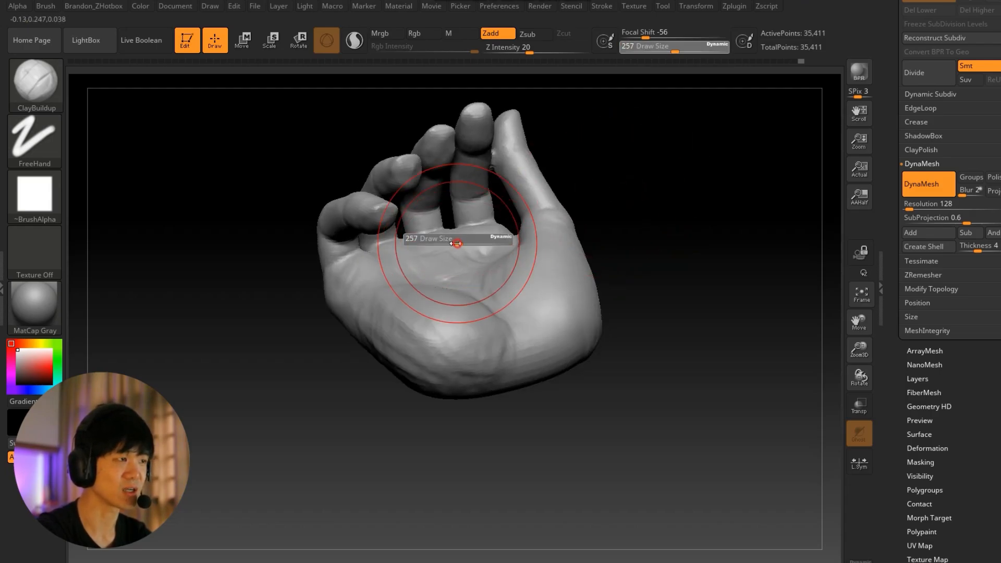
left_click_drag(459, 239, 457, 253)
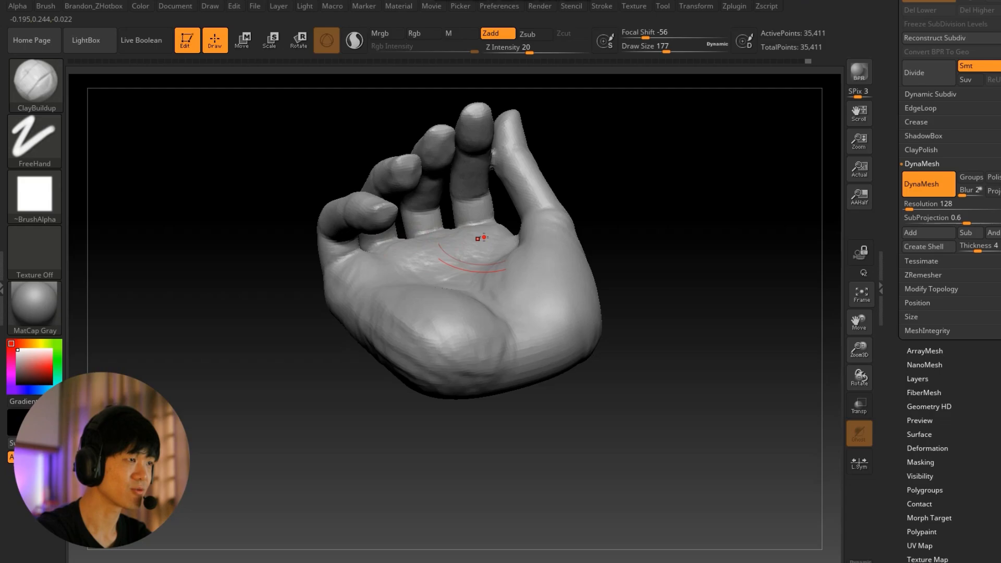
Smooth the heel of the palm, the thumb pad and the thumb side of the hand at draw size 177
left_click_drag(353, 299, 411, 327, "shift")
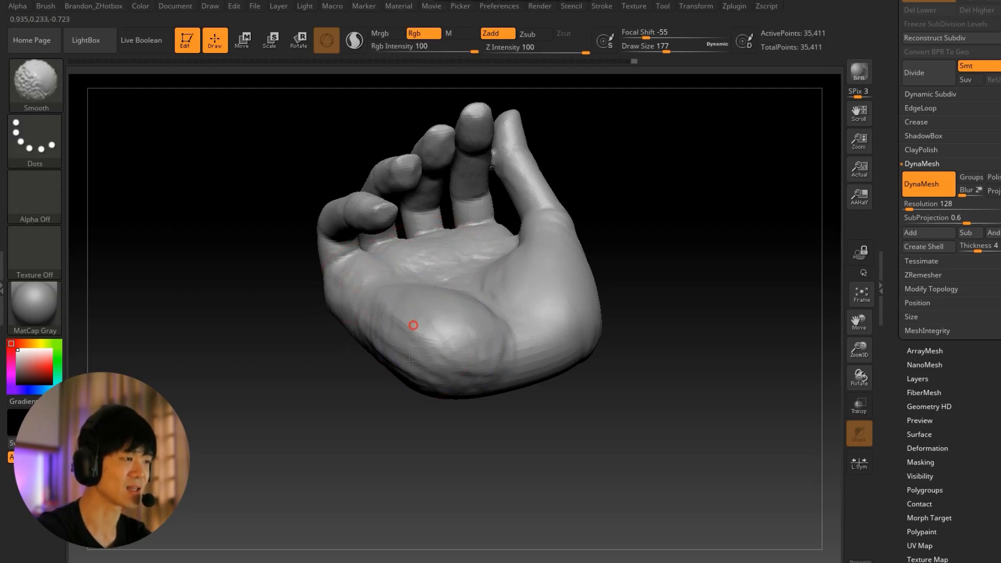
left_click_drag(719, 396, 614, 364)
left_click_drag(589, 282, 565, 308, "shift")
left_click_drag(643, 432, 521, 376, "alt")
left_click_drag(490, 306, 455, 308, "shift")
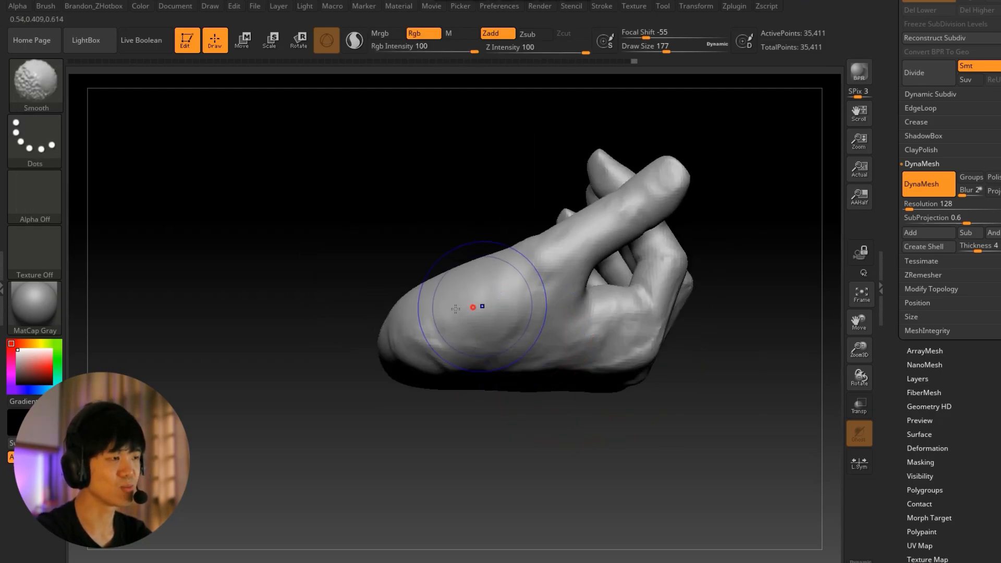
left_click_drag(578, 351, 626, 315, "shift")
Build up the back of the hand near the thumb base and wrist with ClayBuildup at draw size 217
mouse_move(589, 324)
right_mouse_down("alt")
mouse_move(578, 318)
mouse_move(627, 333)
right_mouse_up("alt")
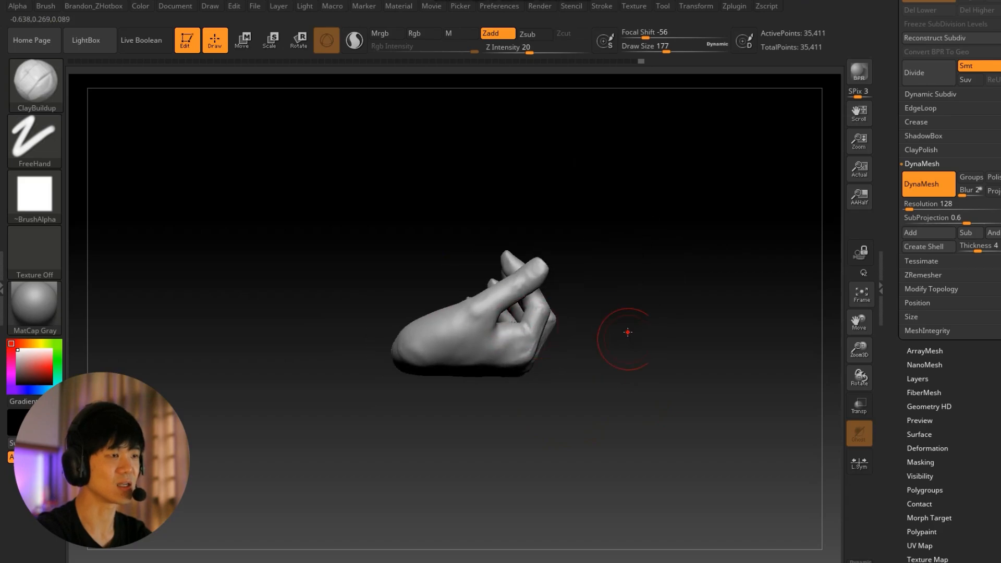
right_click_drag(551, 318, 498, 375)
key("s")
left_click_drag(500, 376, 505, 377)
right_click_drag(489, 375, 520, 393, "ctrl")
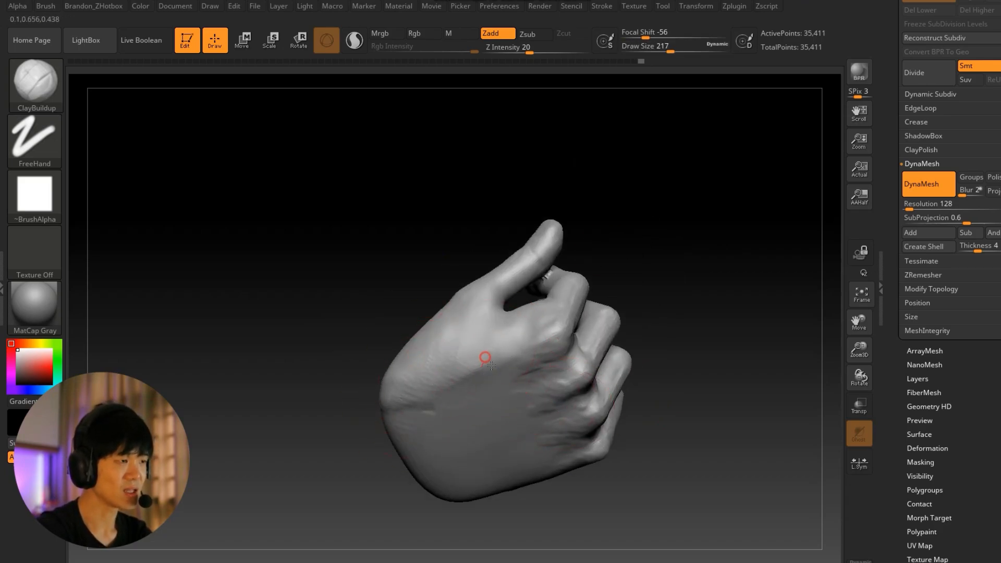
left_click_drag(448, 393, 425, 326)
Fill out the wrist end between the two palm pads with ClayBuildup, using draw sizes 182, 331 and 393
mouse_move(355, 319)
right_mouse_down()
mouse_move(358, 349)
mouse_move(495, 417)
mouse_move(499, 429)
right_mouse_up()
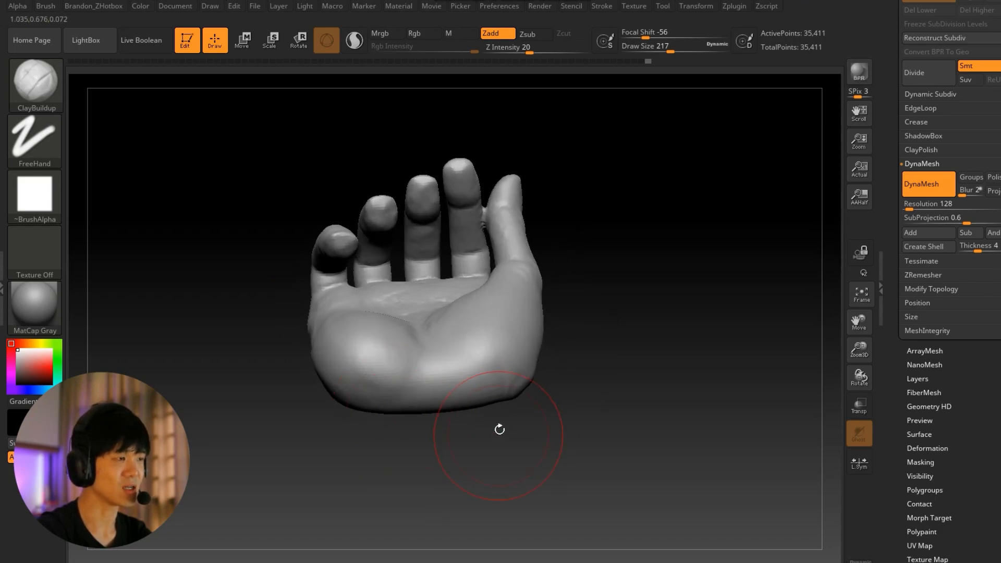
right_click_drag(442, 367, 458, 312, "alt")
key("s")
left_click_drag(461, 313, 457, 313)
mouse_move(532, 400)
right_mouse_down()
mouse_move(539, 420)
mouse_move(537, 360)
right_mouse_up()
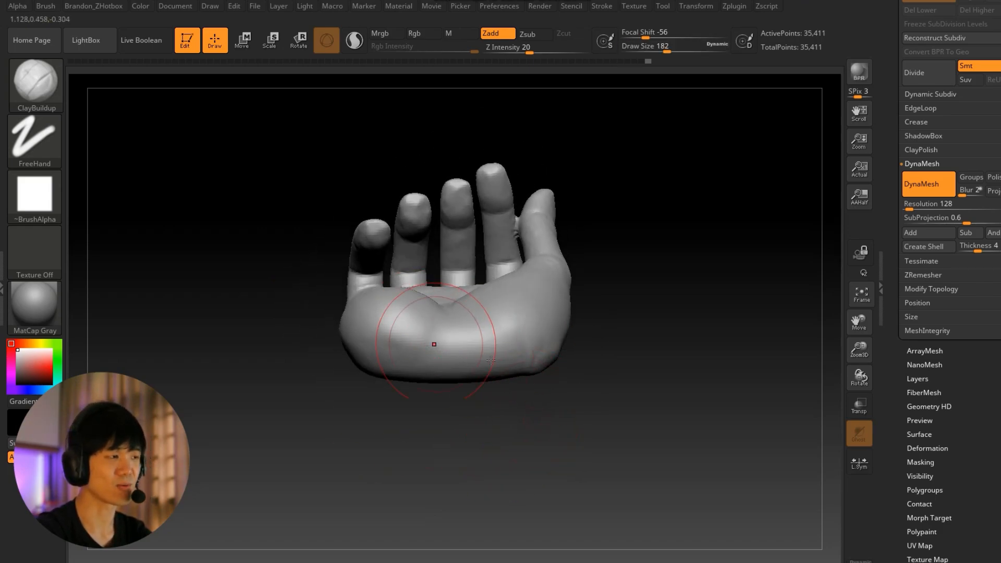
key("s")
left_click_drag(470, 342, 486, 343)
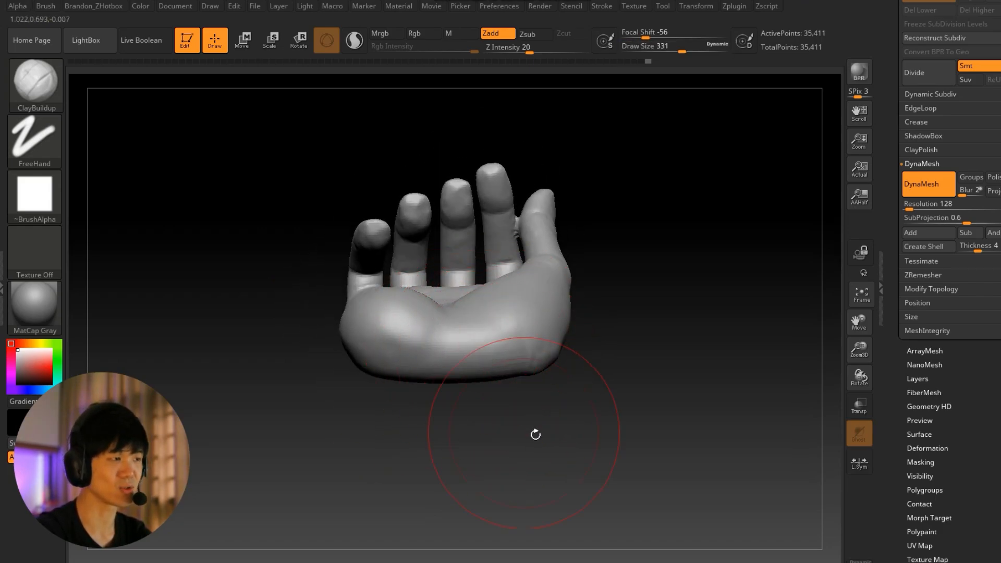
mouse_move(534, 433)
right_mouse_down()
mouse_move(550, 378)
mouse_move(545, 336)
right_mouse_up()
left_click_drag(479, 315, 488, 315)
mouse_move(576, 358)
right_mouse_down()
mouse_move(590, 342)
mouse_move(587, 301)
mouse_move(630, 274)
mouse_move(632, 324)
mouse_move(627, 265)
right_mouse_up()
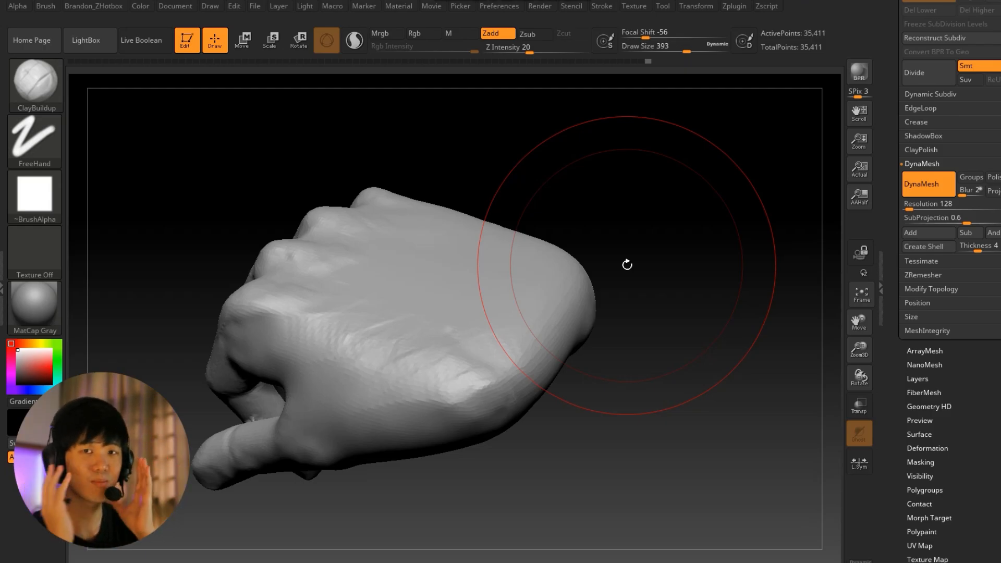
Mask the hand except for its wrist end with a draw size of 112, and switch to the Move Gizmo
mouse_move(589, 335)
left_mouse_down()
mouse_move(554, 346)
mouse_move(592, 330)
mouse_move(527, 273)
mouse_move(478, 264)
mouse_move(623, 305)
mouse_move(610, 277)
left_mouse_up()
key("s")
key("s")
mouse_move(494, 291)
left_mouse_down()
mouse_move(469, 282)
mouse_move(537, 292)
mouse_move(438, 292)
left_mouse_up()
left_click(648, 311, "ctrl")
left_click_drag(703, 242, 570, 290)
key("w")
left_click_drag(687, 345, 656, 319)
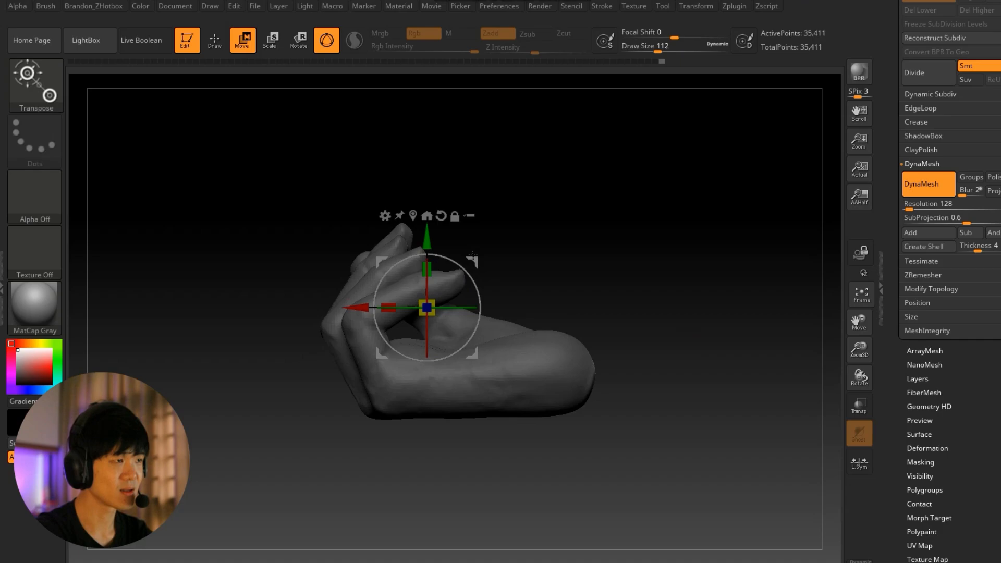
Place the Gizmo at the wrist end and pull the unmasked area straight out into a forearm
left_click_drag(473, 256, 502, 302, "alt")
left_click(672, 314, "ctrl")
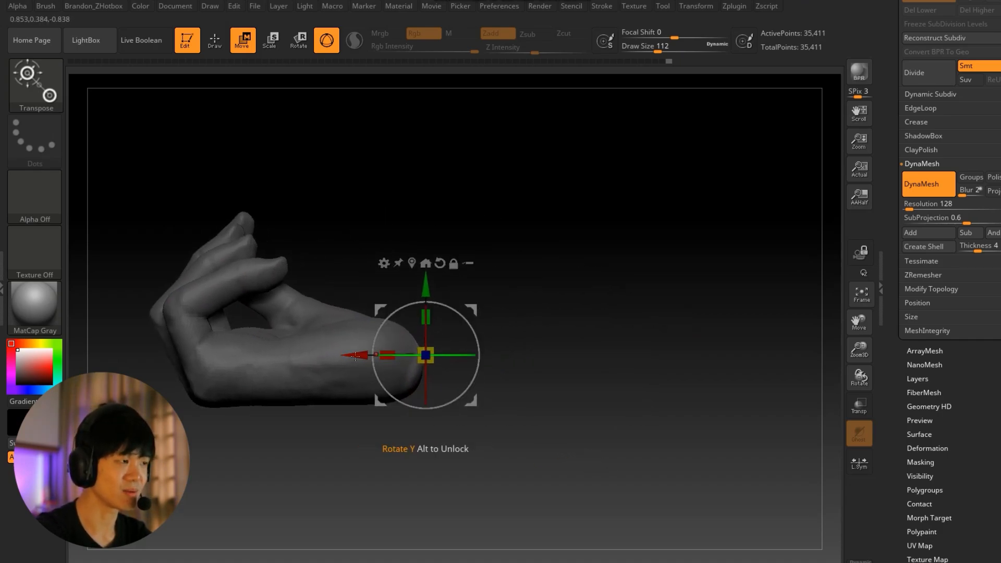
left_click_drag(354, 355, 647, 221)
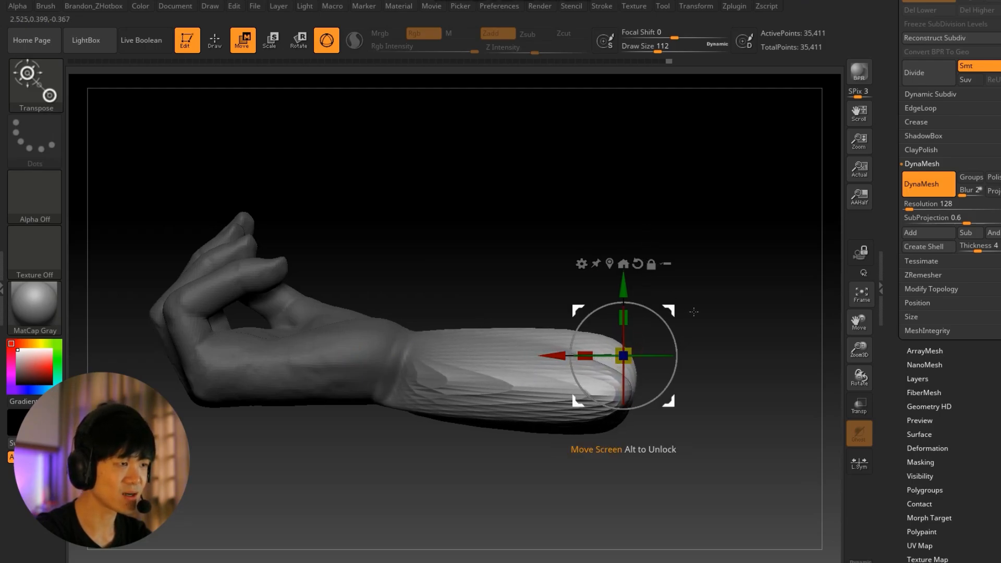
left_click_drag(695, 309, 757, 282)
mouse_move(586, 253)
left_mouse_down()
mouse_move(580, 313)
mouse_move(580, 297)
mouse_move(558, 277)
mouse_move(564, 305)
left_mouse_up()
Pull in the thumb-side contour of the forearm with the Move brush at draw size 422
left_click(216, 41)
key("s")
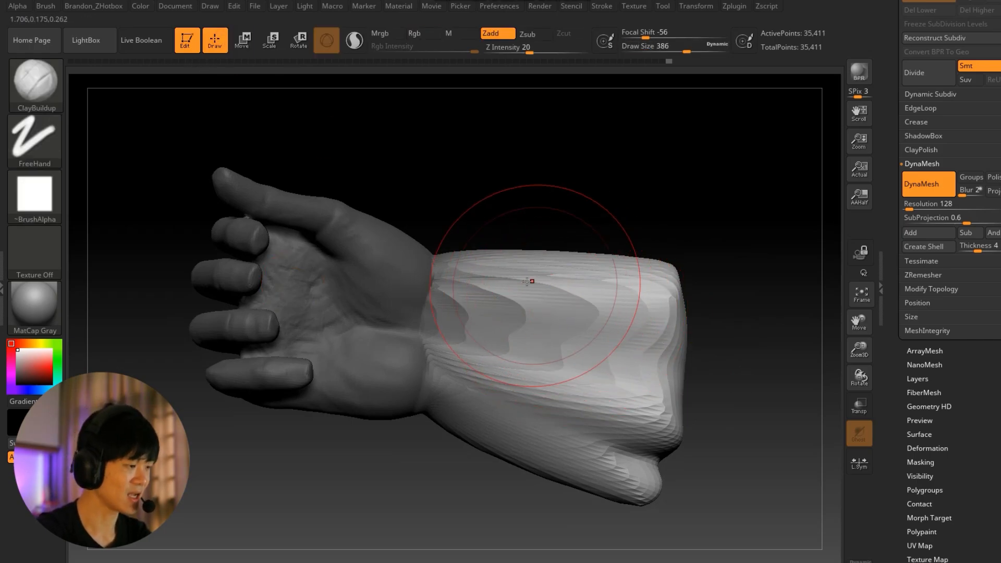
key("b")
key("m")
key("v")
key("s")
mouse_move(508, 281)
left_mouse_down()
mouse_move(499, 295)
mouse_move(472, 280)
left_mouse_up()
left_click_drag(537, 267, 529, 283)
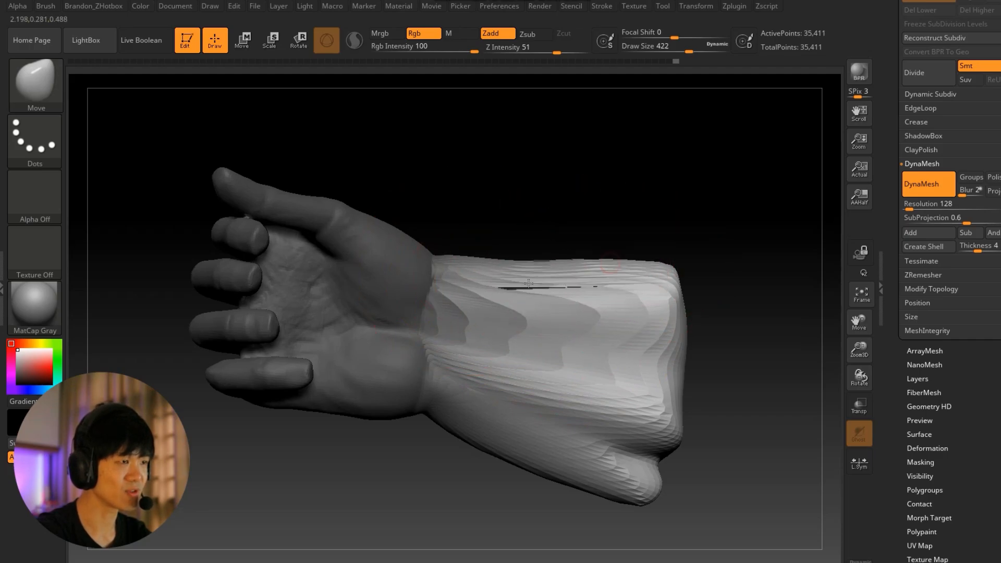
left_click_drag(610, 264, 610, 271)
left_click_drag(508, 264, 507, 270)
Pull in the flared little-finger-side contour of the forearm toward the wrist line with the Move brush at draw size 422
mouse_move(506, 452)
left_mouse_down()
mouse_move(513, 434)
mouse_move(471, 416)
left_mouse_up()
left_click_drag(471, 426, 476, 416)
left_click_drag(564, 464, 571, 453)
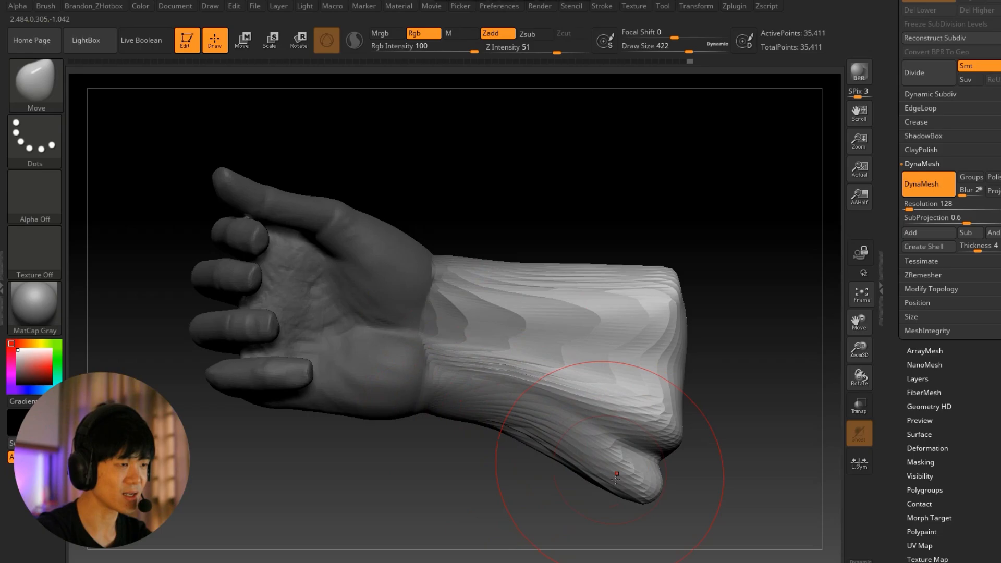
mouse_move(615, 477)
left_mouse_down()
mouse_move(623, 455)
mouse_move(670, 451)
left_mouse_up()
left_click_drag(542, 446, 533, 433)
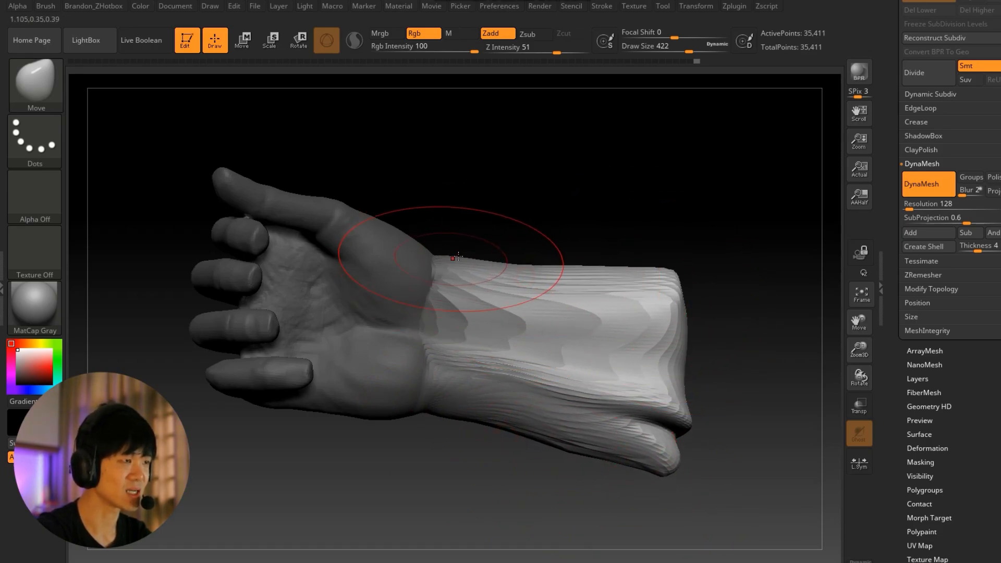
Adjust the forearm's contour from the thumb side, widening its far end with the Move brush at draw size 585
right_click_drag(613, 263, 570, 259)
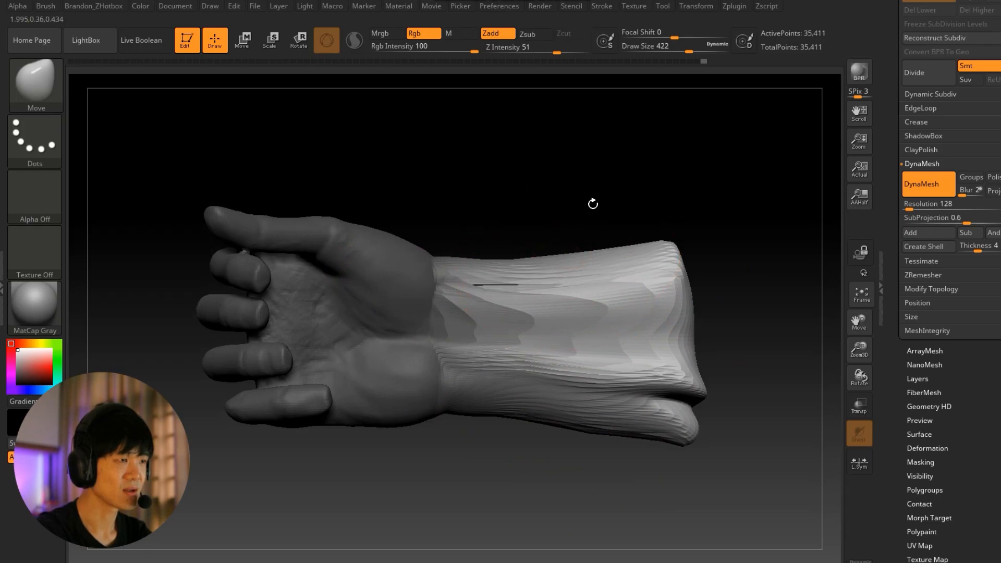
mouse_move(592, 204)
right_mouse_down()
mouse_move(586, 192)
mouse_move(581, 358)
mouse_move(548, 313)
right_mouse_up()
key("s")
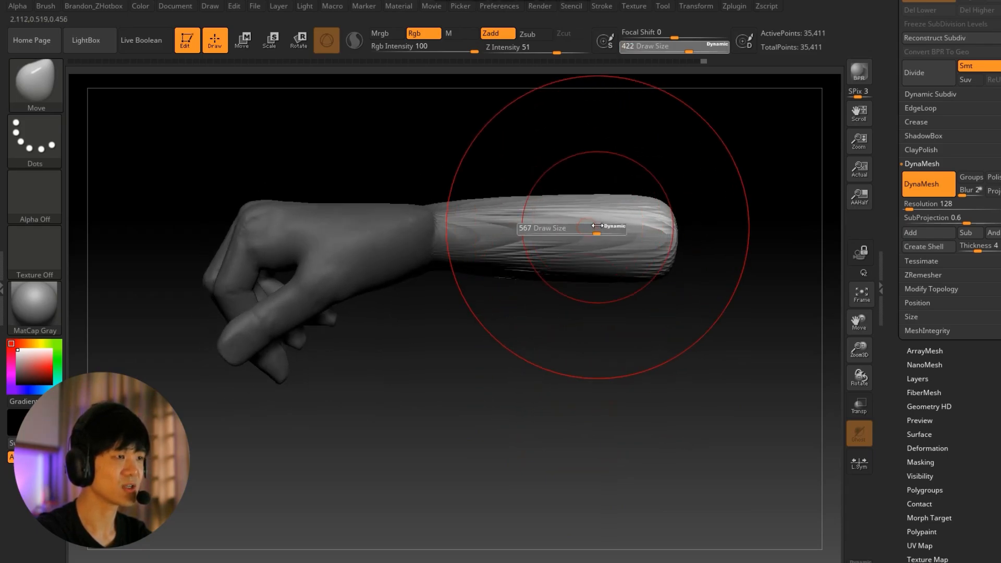
left_click_drag(597, 225, 599, 226)
mouse_move(645, 277)
left_mouse_down()
mouse_move(655, 299)
mouse_move(639, 293)
left_mouse_up()
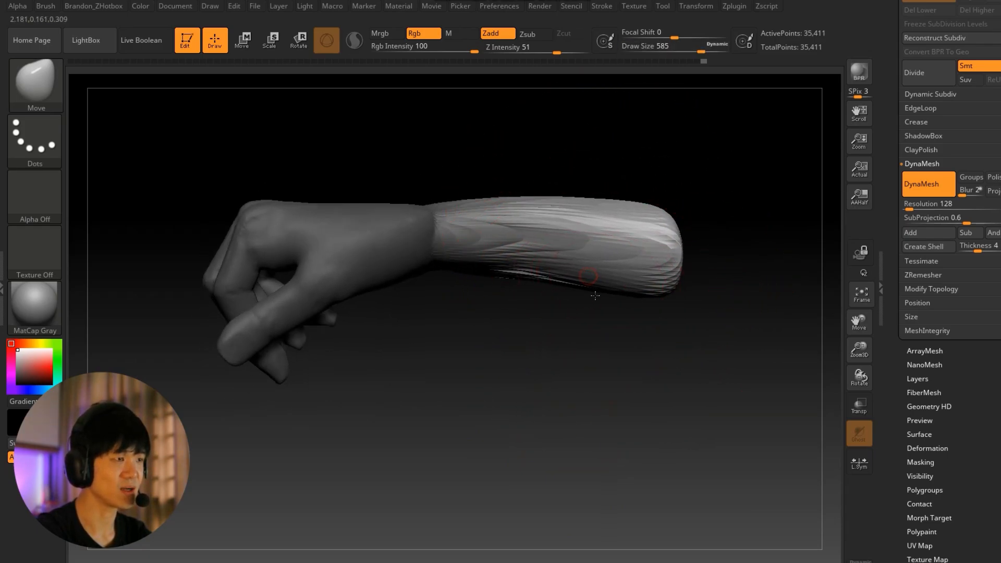
mouse_move(542, 277)
right_mouse_down()
mouse_move(659, 251)
mouse_move(600, 249)
right_mouse_up()
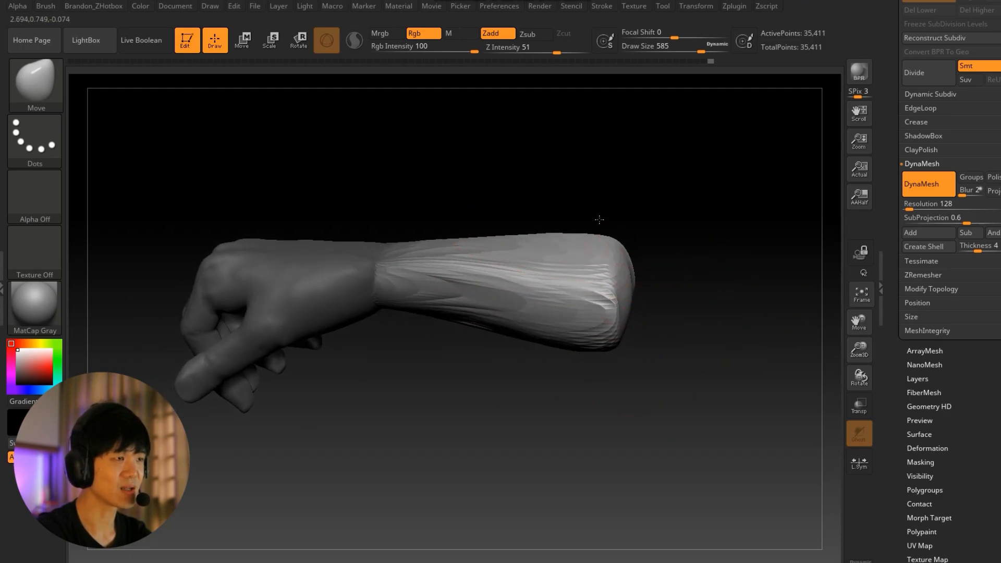
Reshape the forearm's far end and contours from several sides with the Move brush, reducing its draw size from 585 to 280
left_click_drag(579, 235, 573, 228)
mouse_move(643, 225)
right_mouse_down()
mouse_move(605, 407)
mouse_move(640, 359)
mouse_move(620, 339)
right_mouse_up()
key("s")
left_click_drag(600, 324, 592, 323)
mouse_move(717, 326)
right_mouse_down()
mouse_move(696, 340)
mouse_move(661, 313)
right_mouse_up()
key("s")
left_click_drag(656, 279, 652, 279)
right_click_drag(664, 276, 707, 200)
key("s")
left_click_drag(702, 194, 696, 194)
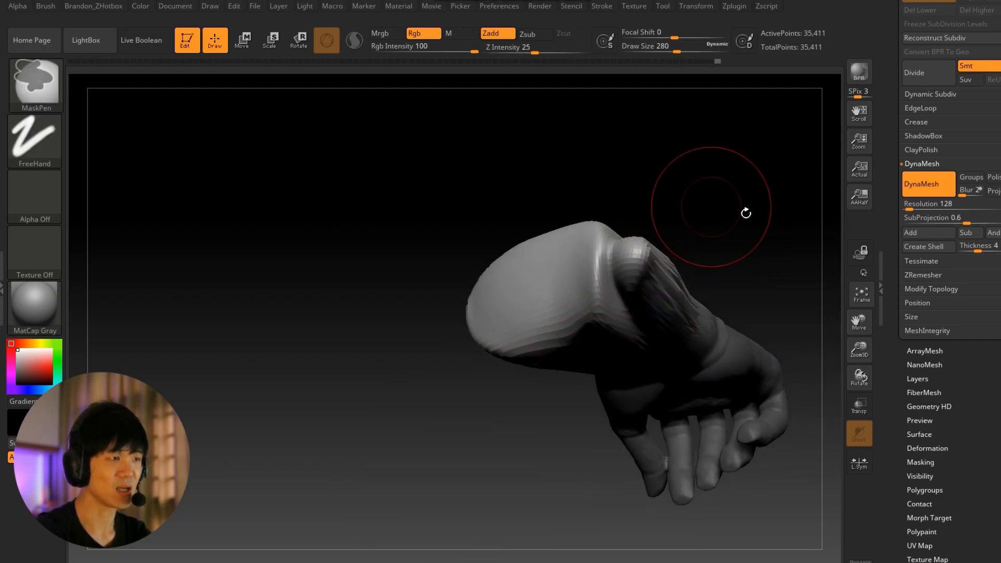
Clear the mask and re-DynaMesh the hand and forearm at resolution 128
mouse_move(746, 215)
right_mouse_down()
mouse_move(685, 225)
mouse_move(577, 179)
right_mouse_up()
left_click_drag(536, 167, 549, 172, "ctrl")
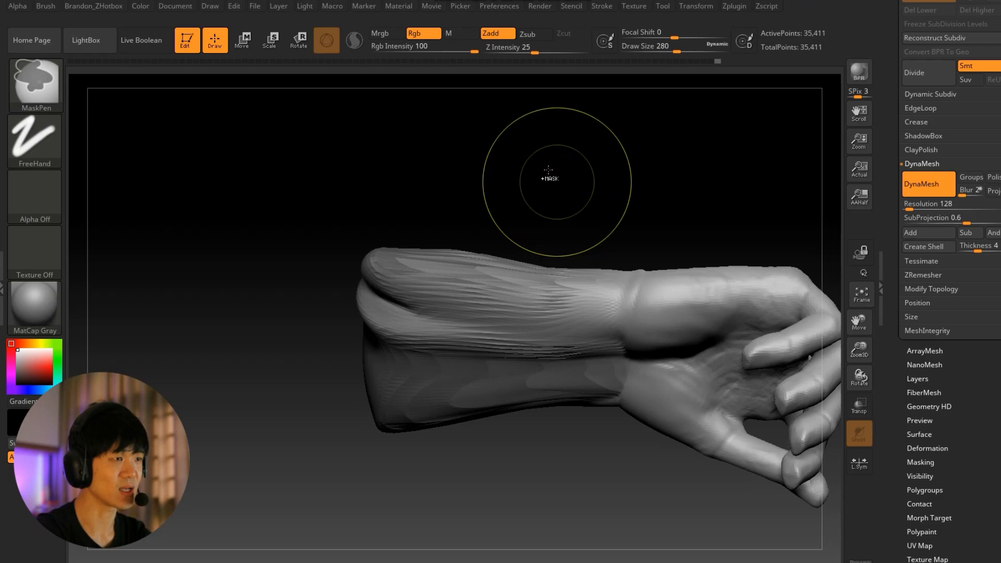
right_click_drag(623, 285, 516, 319, "alt")
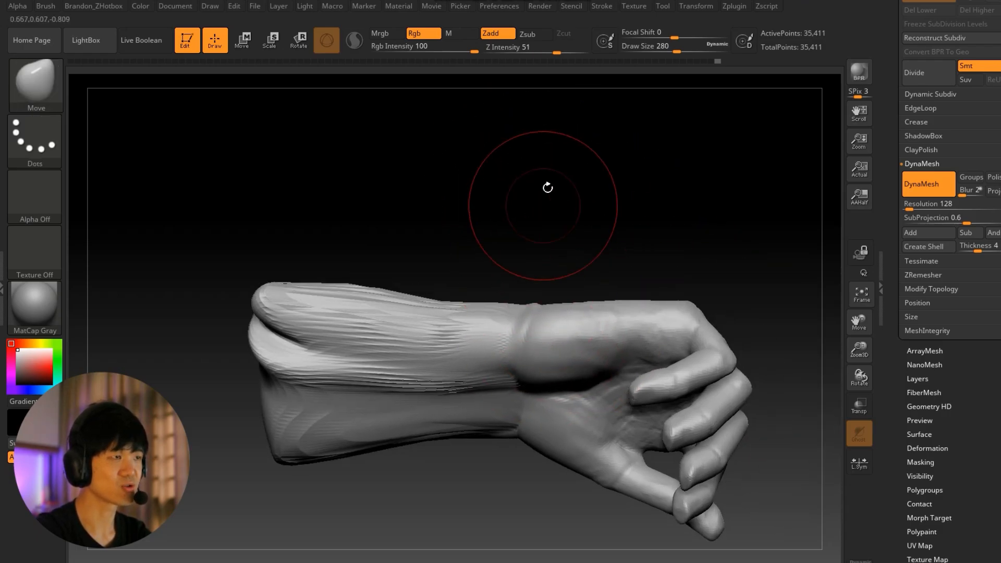
left_click_drag(513, 150, 576, 195, "ctrl")
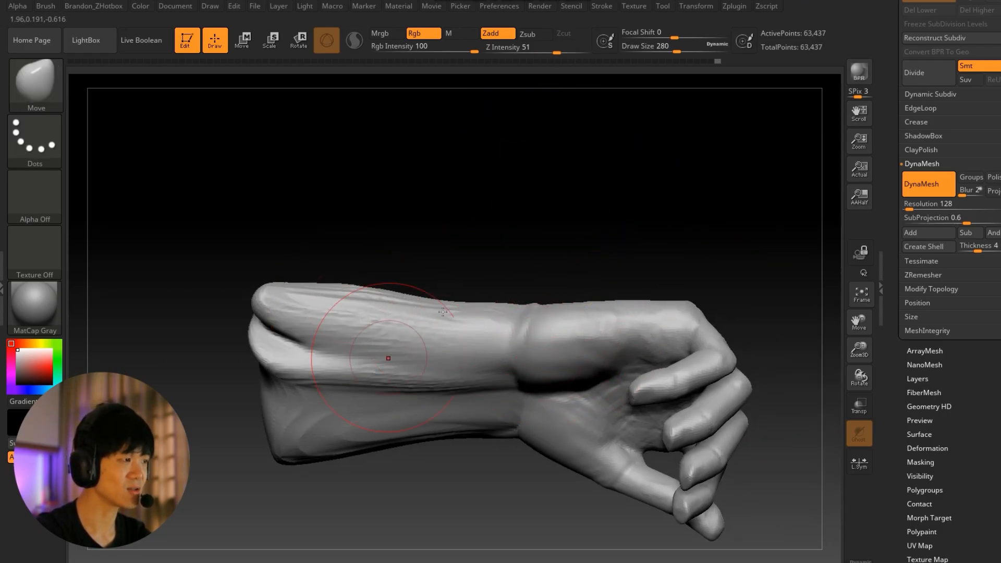
Fill the groove along the forearm's little-finger side with the ClayBuildup brush at draw size 245
right_click_drag(404, 280, 453, 274, "alt")
key("s")
mouse_move(318, 331)
left_mouse_down()
mouse_move(339, 346)
mouse_move(319, 334)
mouse_move(422, 354)
left_mouse_up()
key("b")
key("c")
key("b")
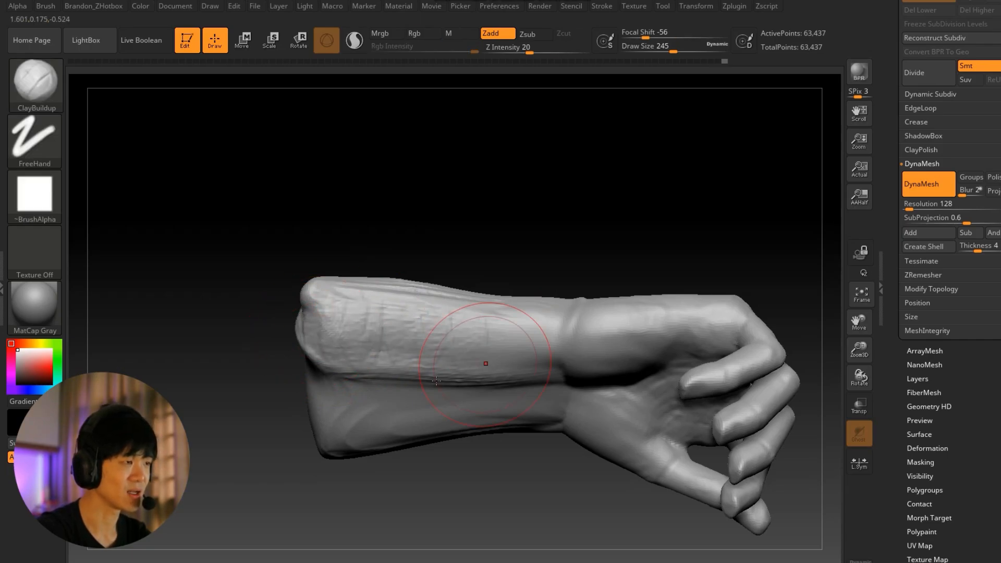
Build up the inner side of the forearm from its far end toward the wrist with ClayBuildup at draw size 245
right_click_drag(436, 381, 454, 342, "alt")
right_click_drag(450, 191, 425, 180)
left_click_drag(349, 307, 328, 336)
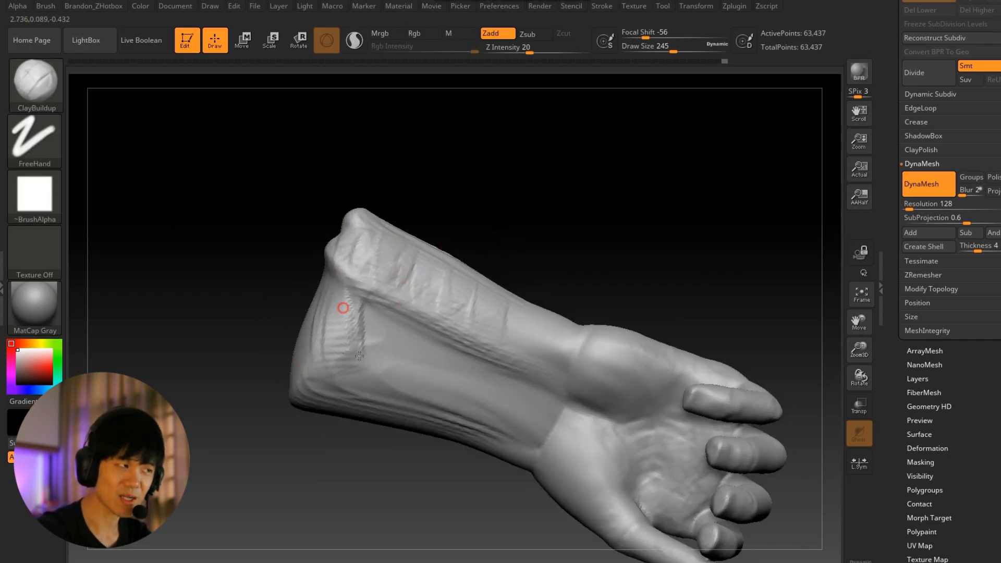
left_click_drag(415, 327, 449, 396)
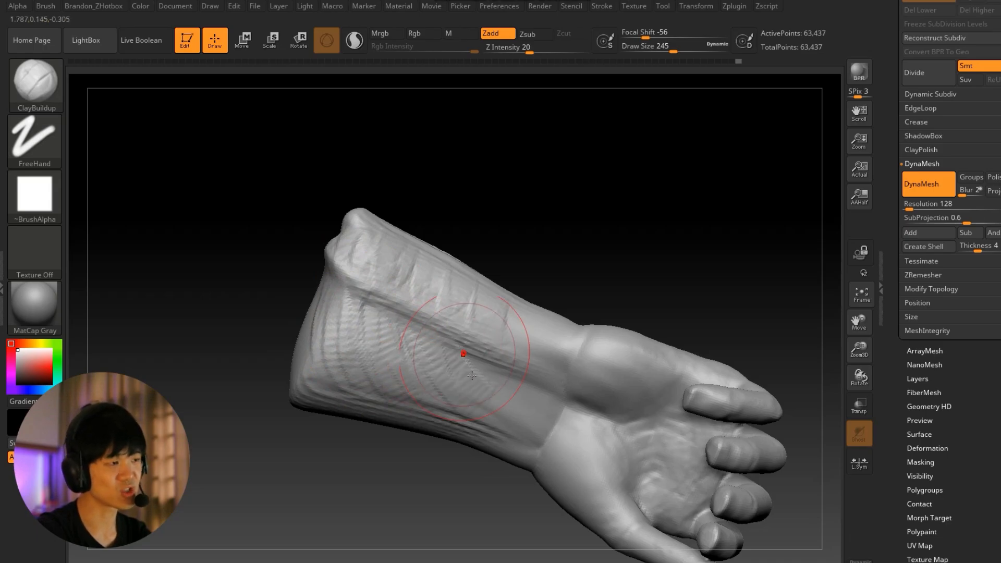
left_click_drag(462, 350, 523, 417)
mouse_move(464, 359)
right_mouse_down("alt")
mouse_move(480, 339)
mouse_move(407, 411)
right_mouse_up("alt")
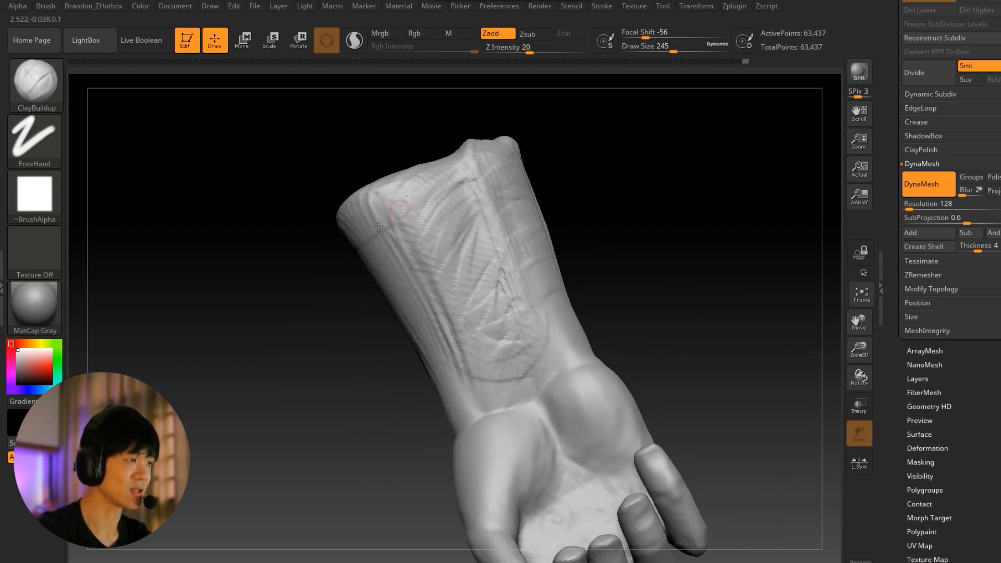
left_click_drag(420, 261, 454, 318)
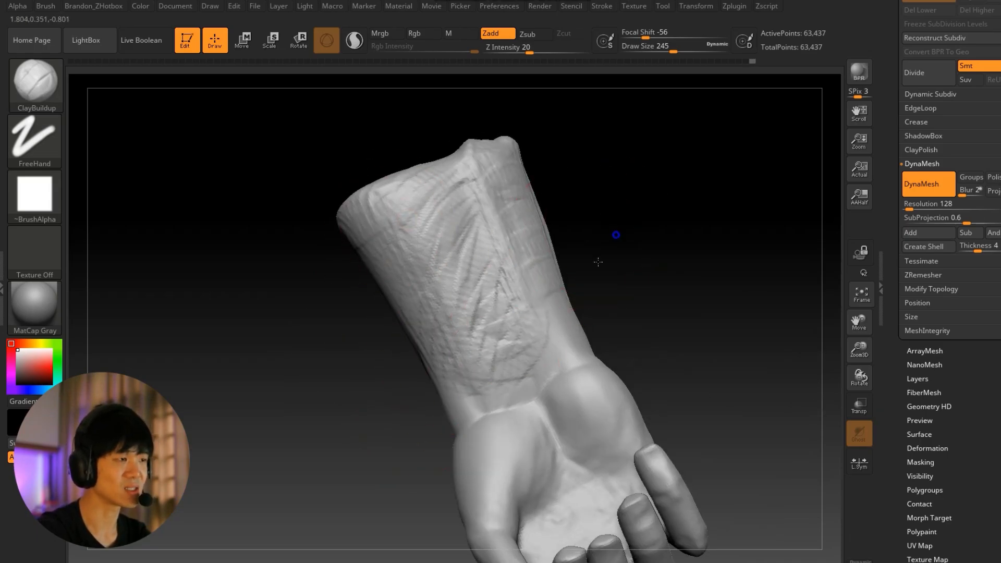
Build up the outer forearm along its little-finger edge with ClayBuildup at draw size 228
mouse_move(598, 262)
right_mouse_down()
mouse_move(610, 218)
mouse_move(617, 226)
mouse_move(568, 304)
mouse_move(501, 271)
right_mouse_up()
key("s")
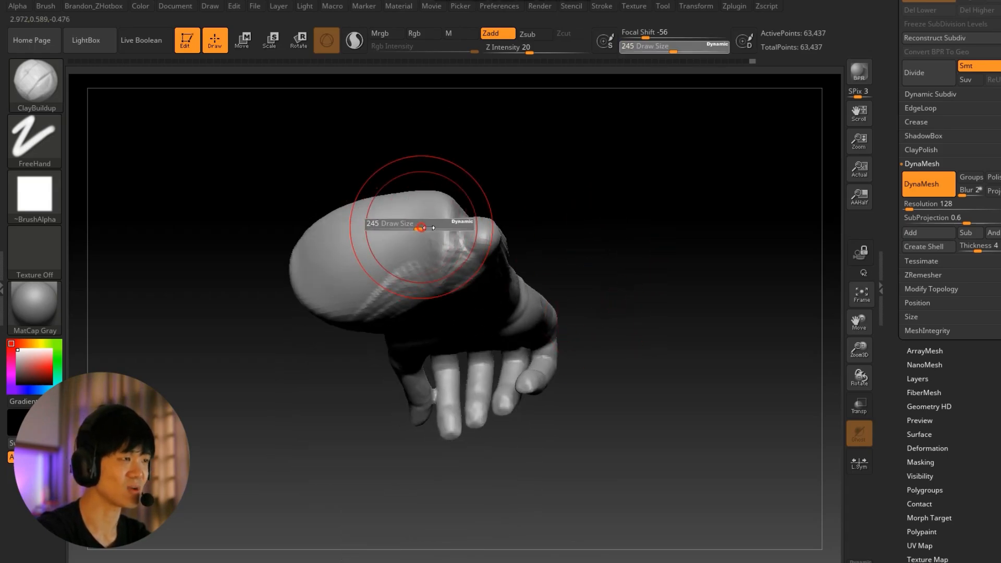
left_click_drag(421, 228, 427, 228)
right_click_drag(586, 172, 526, 229)
key("s")
left_click_drag(474, 248, 470, 248)
left_click_drag(386, 281, 421, 260)
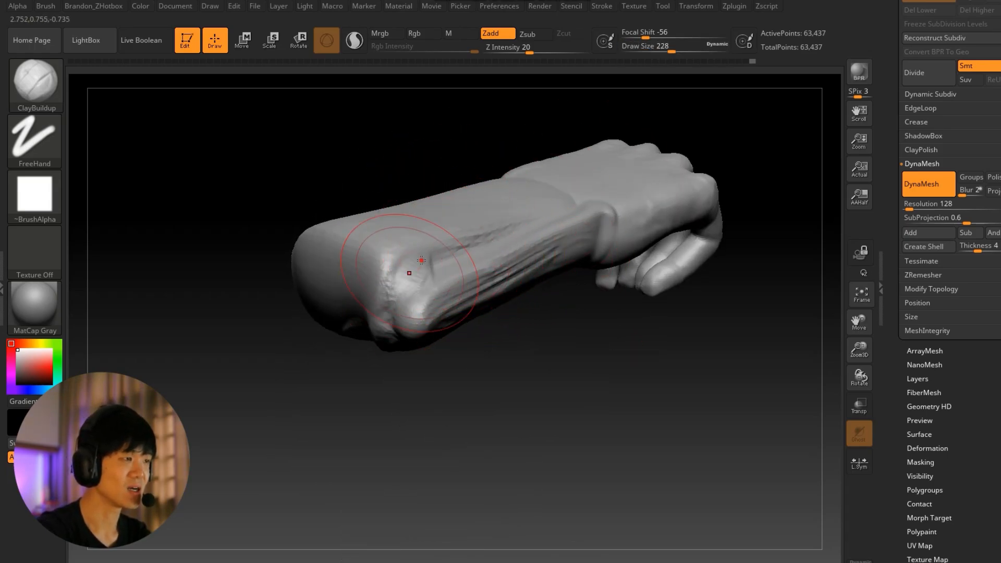
right_click_drag(518, 246, 501, 342)
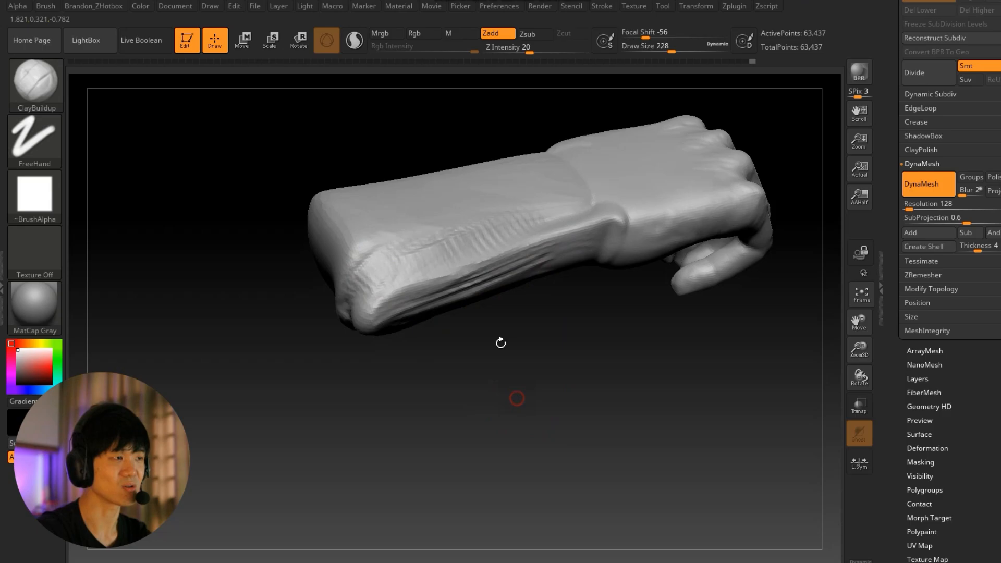
mouse_move(559, 229)
right_mouse_down()
mouse_move(525, 380)
mouse_move(543, 379)
right_mouse_up()
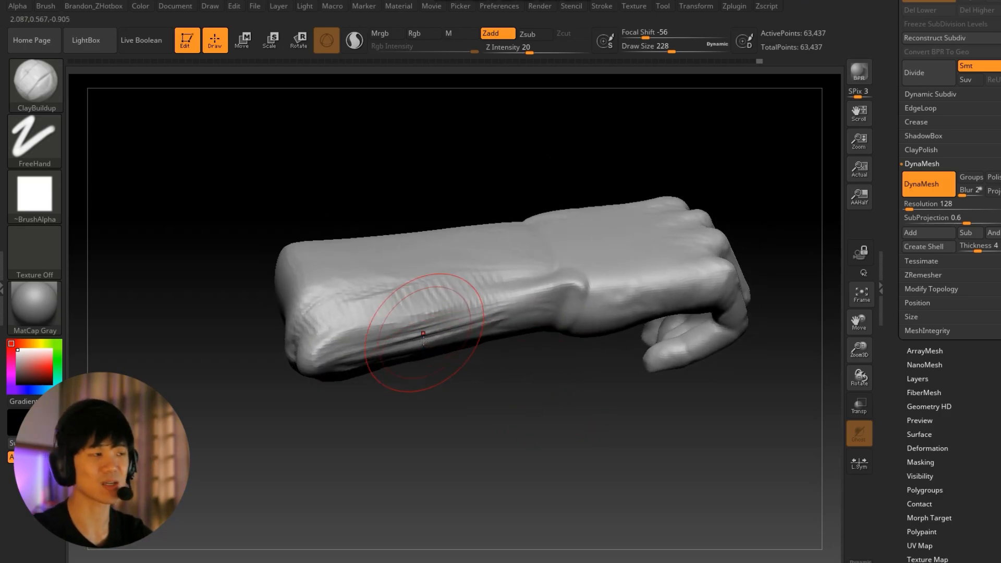
Add tendon strokes running from the palm's base down the inner wrist with ClayBuildup at draw size 145
mouse_move(423, 340)
right_mouse_down()
mouse_move(521, 375)
mouse_move(603, 313)
mouse_move(632, 329)
right_mouse_up()
key("s")
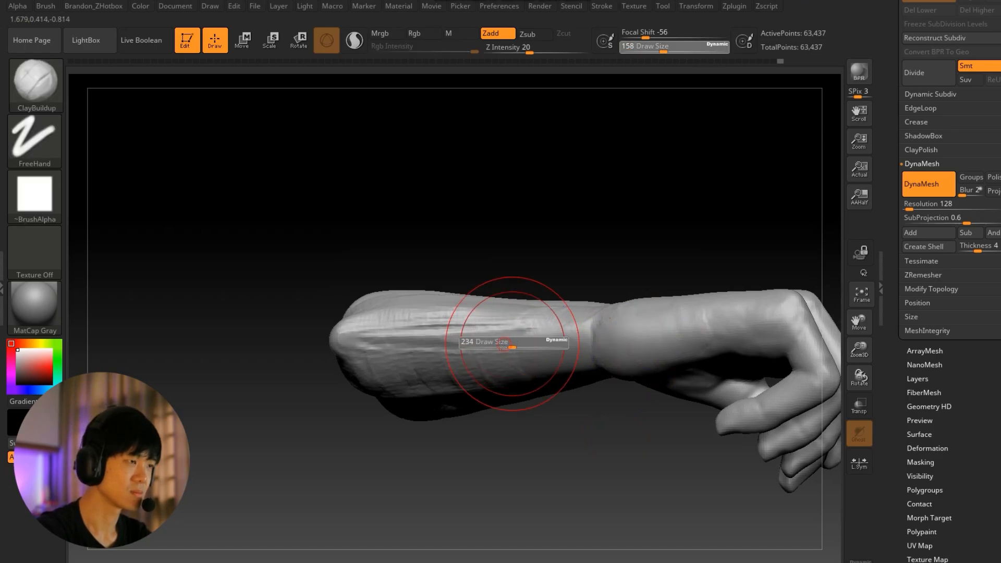
right_click_drag(501, 345, 567, 297)
left_click_drag(547, 193, 557, 203)
key("s")
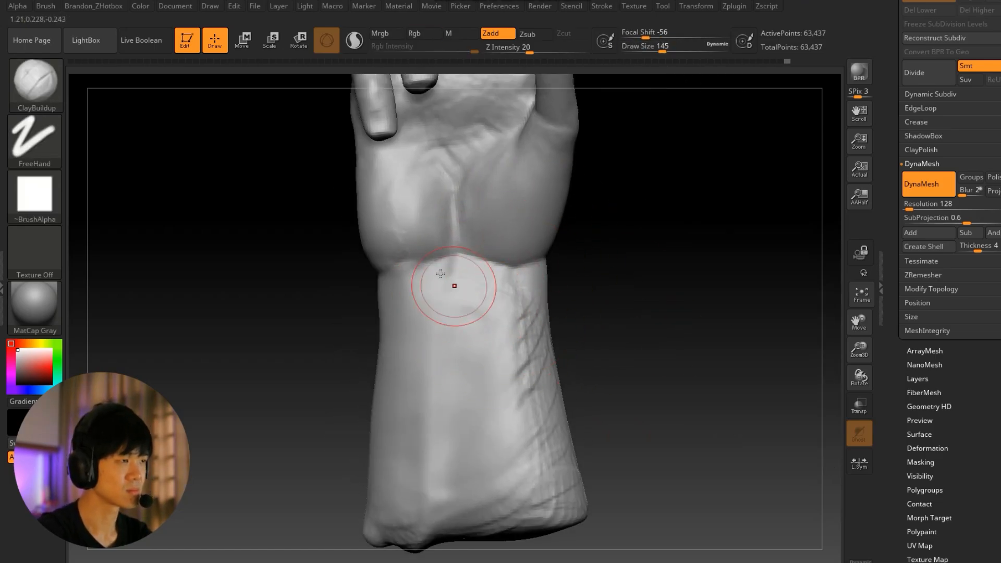
mouse_move(449, 255)
left_mouse_down()
mouse_move(462, 383)
mouse_move(464, 375)
left_mouse_up()
left_click_drag(482, 279, 508, 399)
Smooth the thumb side of the forearm at draw size 192 and add further ClayBuildup strokes near the wrist
right_click_drag(507, 400, 447, 304)
key("s")
left_click_drag(447, 303, 457, 357, "shift")
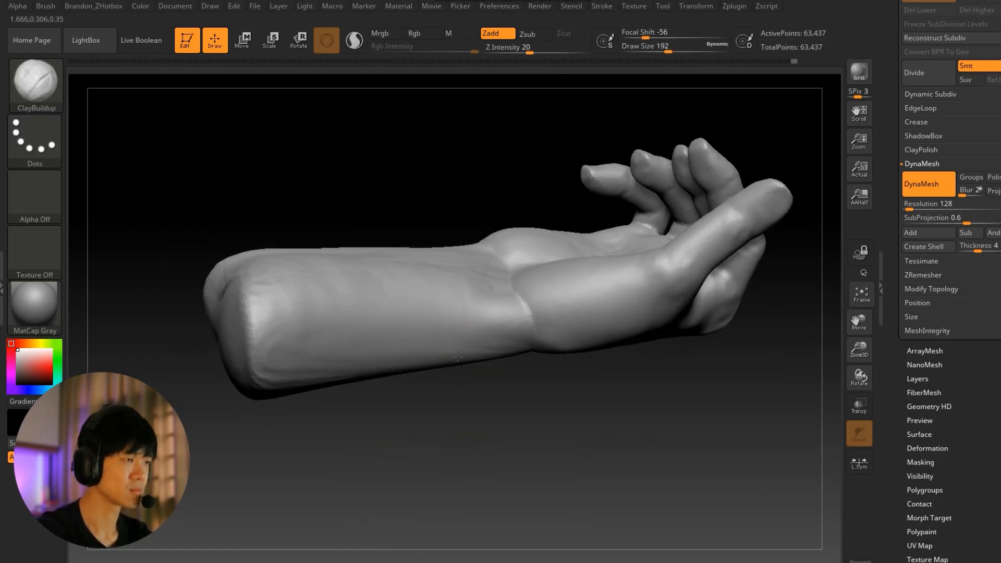
right_click_drag(457, 358, 524, 270)
key("s")
left_click_drag(525, 271, 517, 270)
left_click_drag(498, 255, 544, 298)
mouse_move(544, 298)
right_mouse_down()
mouse_move(574, 424)
mouse_move(556, 187)
mouse_move(537, 292)
right_mouse_up()
left_click_drag(537, 219, 552, 271)
Re-DynaMesh the model and refine the forearm's little-finger contour with the Move brush at draw size 351
mouse_move(563, 378)
right_mouse_down()
mouse_move(568, 251)
mouse_move(514, 268)
mouse_move(468, 391)
right_mouse_up()
left_click_drag(468, 391, 500, 433, "ctrl")
mouse_move(501, 432)
right_mouse_down()
mouse_move(513, 422)
mouse_move(522, 365)
right_mouse_up()
left_click_drag(464, 313, 480, 365)
right_click_drag(552, 428, 571, 273)
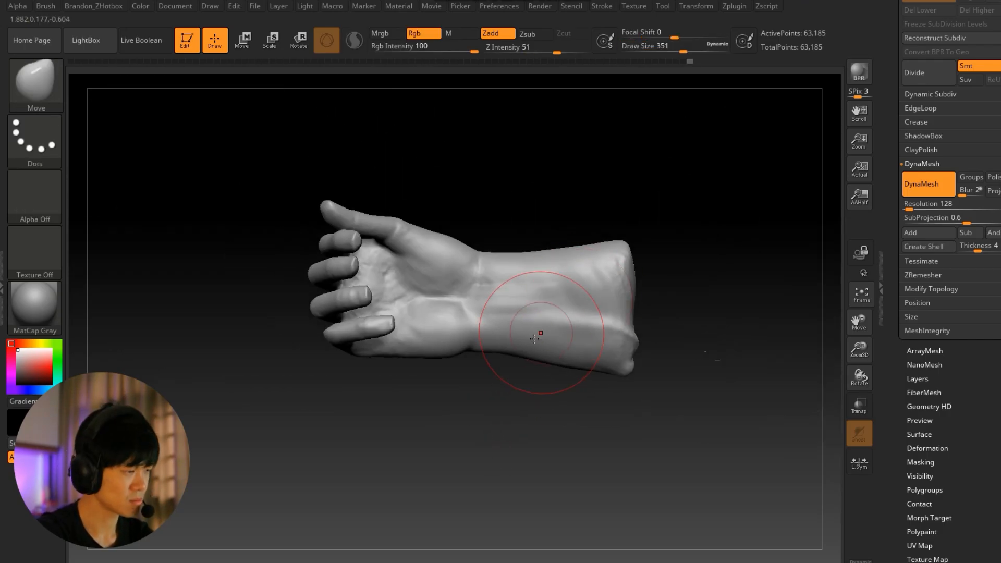
left_click_drag(617, 368, 619, 355)
right_click_drag(520, 380, 521, 417, "ctrl")
Add volume over the back of the wrist with ClayBuildup at draw size 177
mouse_move(521, 416)
right_mouse_down()
mouse_move(501, 313)
mouse_move(469, 271)
mouse_move(451, 312)
right_mouse_up()
key("s")
key("b")
key("c")
key("b")
mouse_move(449, 256)
left_mouse_down()
mouse_move(436, 256)
mouse_move(443, 292)
left_mouse_up()
mouse_move(463, 184)
right_mouse_down()
mouse_move(462, 212)
mouse_move(458, 183)
right_mouse_up()
Carve the hollows between the tendons on the back of the hand, build up the tendons and smooth the area
left_click_drag(292, 333, 438, 307, "alt")
left_click_drag(385, 274, 435, 268)
left_click_drag(293, 241, 436, 240)
left_click_drag(412, 245, 347, 256, "shift")
left_click_drag(432, 348, 724, 312, "shift")
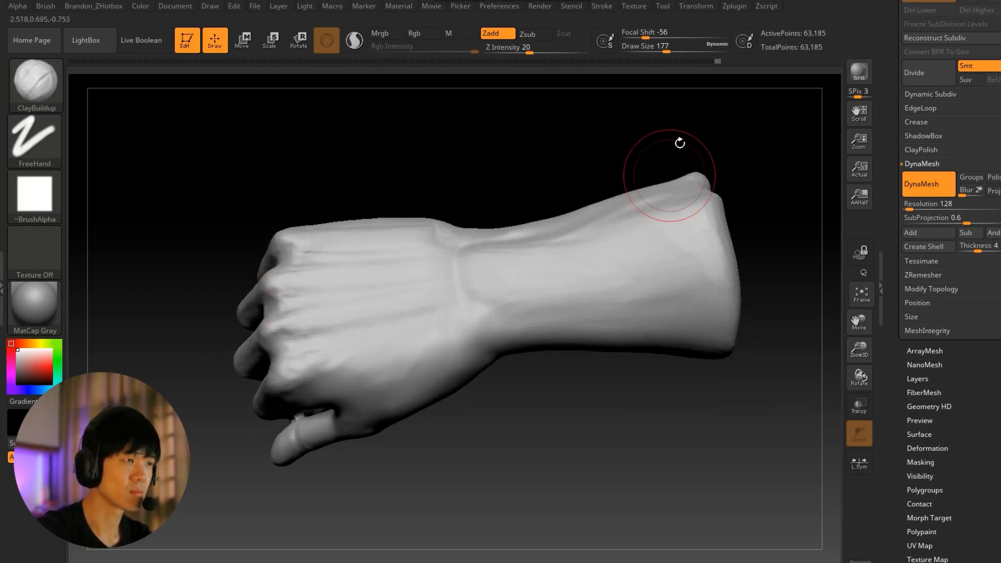
Flatten the forearm's far end into a clean cut and smooth the wrist and forearm surfaces
left_click_drag(742, 143, 693, 188)
mouse_move(459, 286)
left_mouse_down()
mouse_move(615, 203)
mouse_move(459, 292)
left_mouse_up()
left_click_drag(681, 196, 622, 256)
mouse_move(590, 177)
left_mouse_down()
mouse_move(588, 221)
mouse_move(548, 208)
left_mouse_up()
left_click_drag(521, 344, 553, 375, "shift")
left_click_drag(615, 198, 647, 261)
left_click_drag(472, 232, 587, 368, "shift")
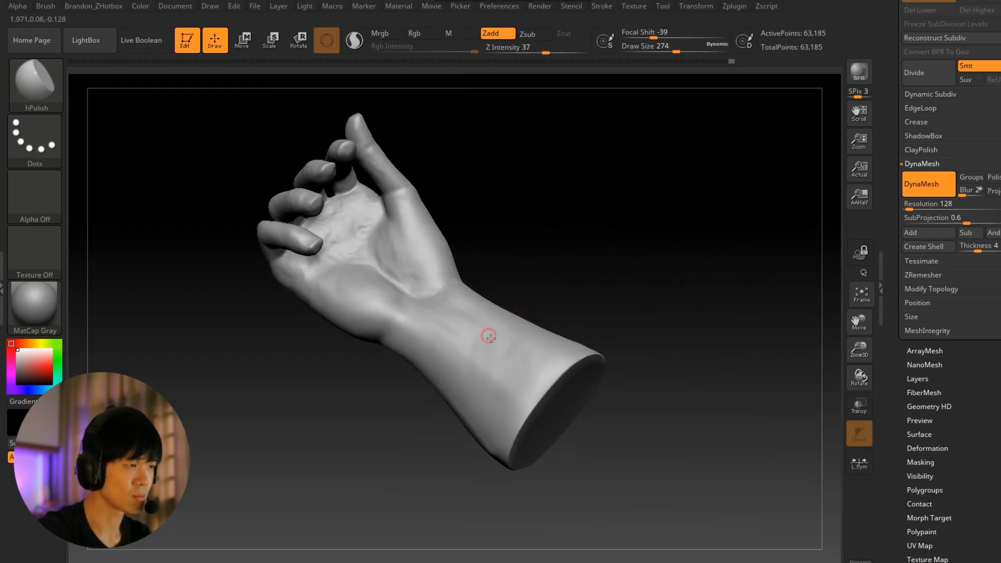
Polish the wrist with hPolish, then build up and smooth its little-finger side with ClayBuildup
mouse_move(476, 335)
left_mouse_down()
mouse_move(518, 336)
mouse_move(537, 315)
left_mouse_up()
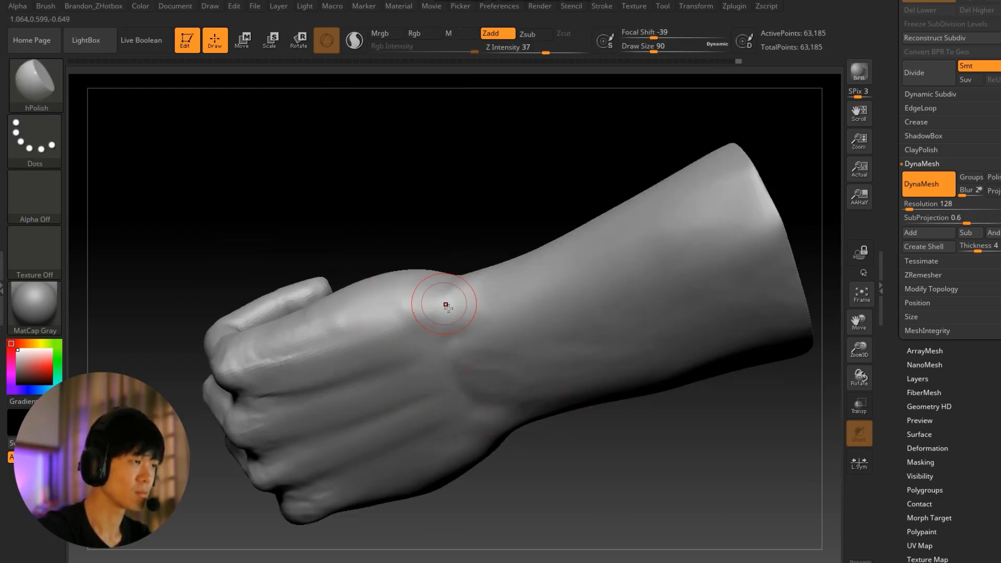
key("shift")
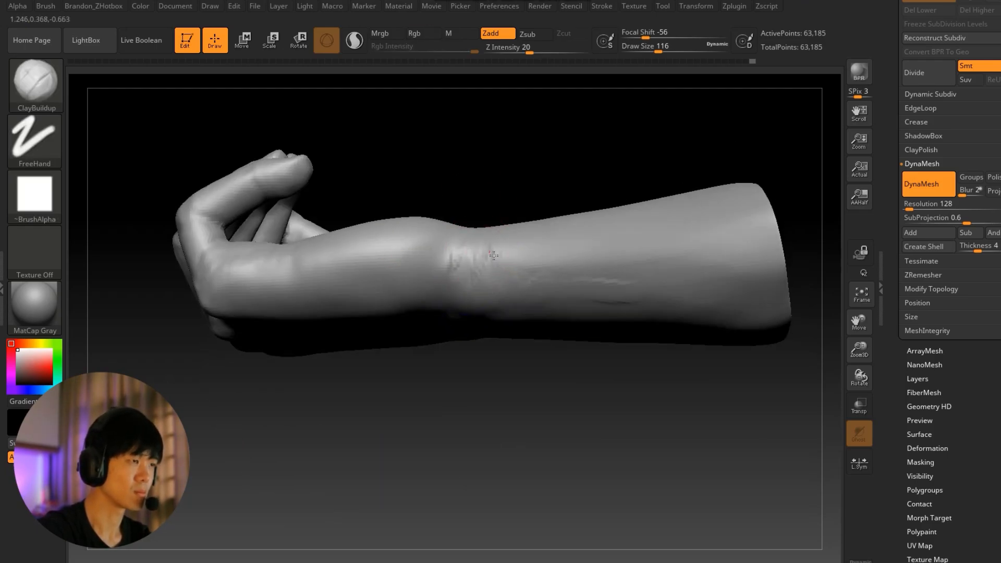
key("shift")
key("shift")
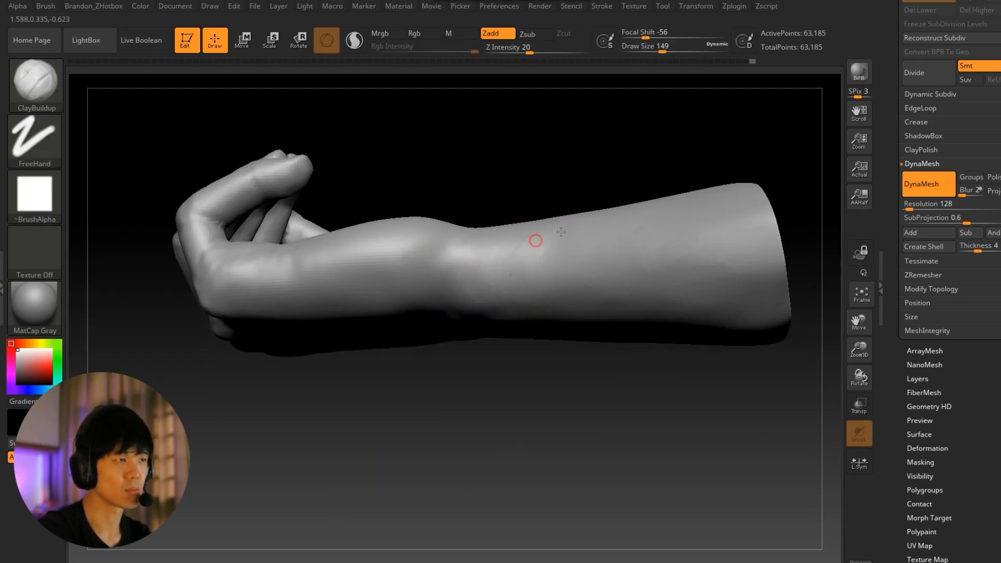
key("shift")
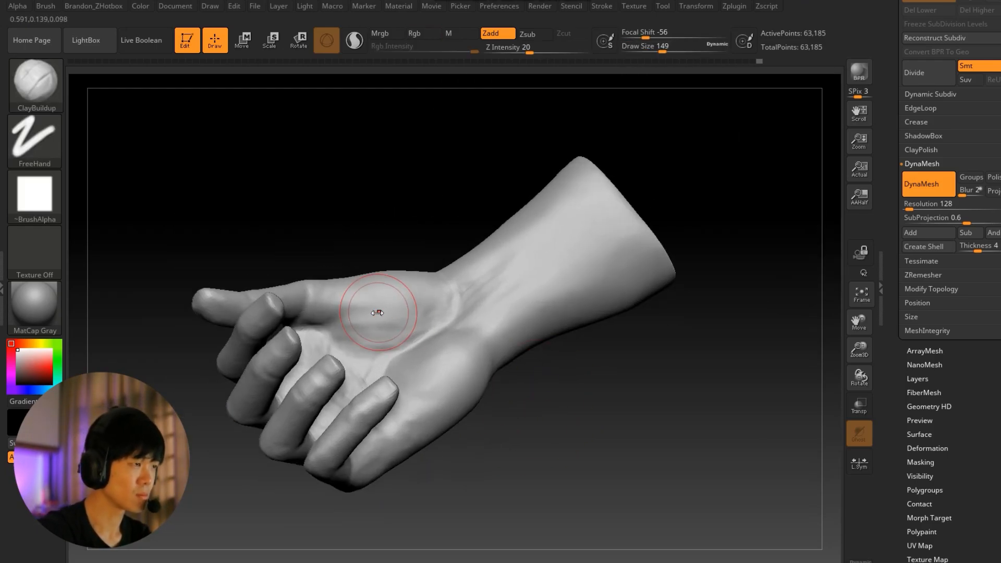
Smooth the palm's base and pull in the wrist on the little-finger side with the Move brush at draw size 318
left_click_drag(441, 286, 375, 323, "shift")
left_click_drag(404, 192, 474, 229, "alt")
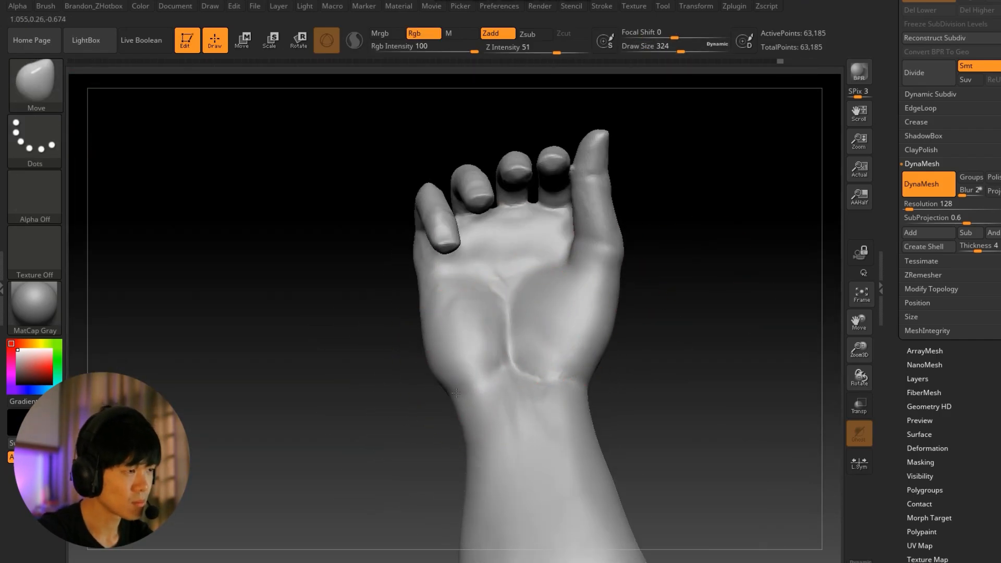
left_click_drag(480, 452, 471, 448)
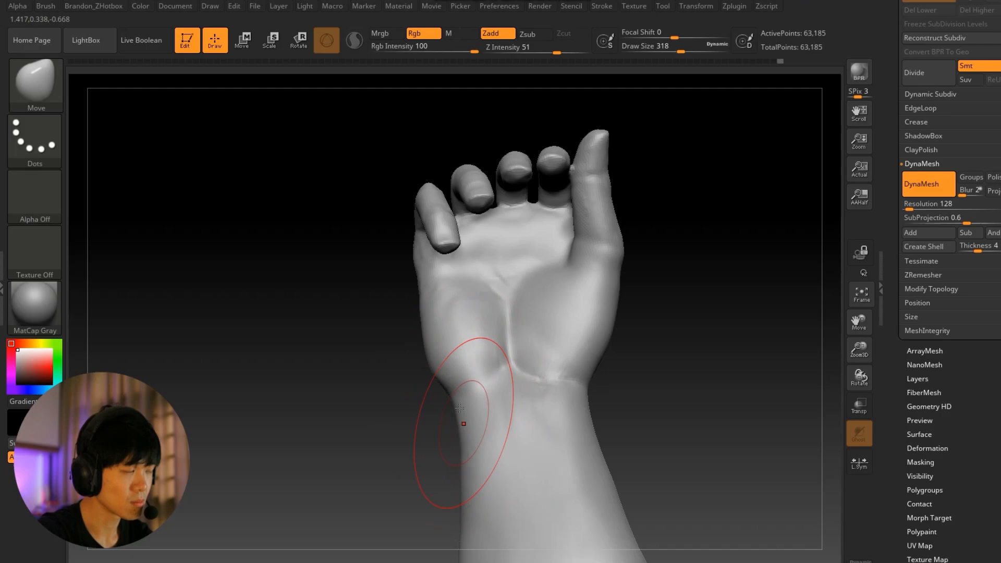
Carve the wrist crease beneath the little-finger palm pad with the DamStandard brush
key("b")
key("d")
key("s")
left_click_drag(450, 395, 511, 366)
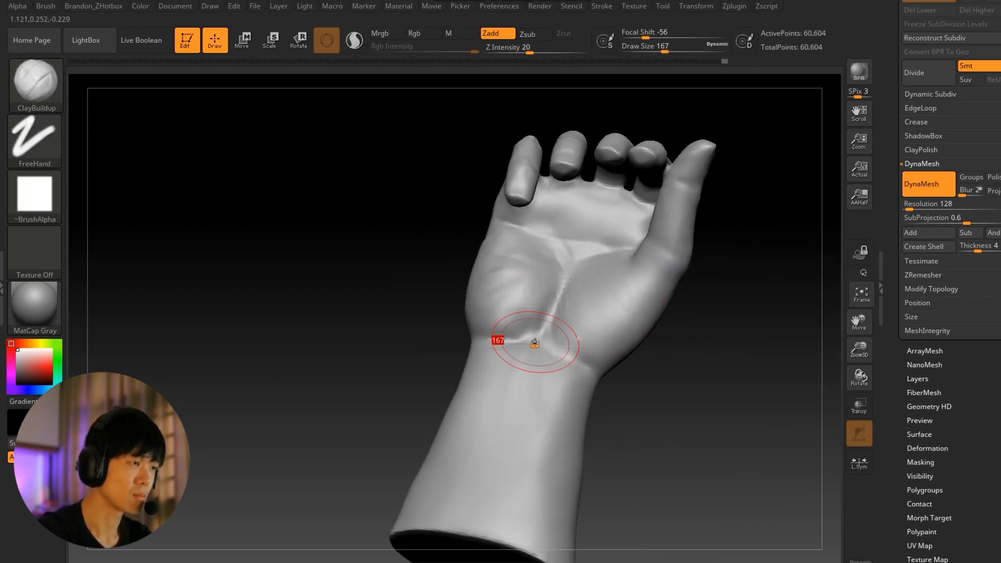
Build up the inner wrist with ClayBuildup and carve creases across the upper palm with DamStandard at draw size 83
left_click_drag(535, 342, 530, 342)
mouse_move(556, 300)
left_mouse_down()
mouse_move(519, 331)
mouse_move(542, 318)
mouse_move(532, 344)
mouse_move(572, 359)
left_mouse_up()
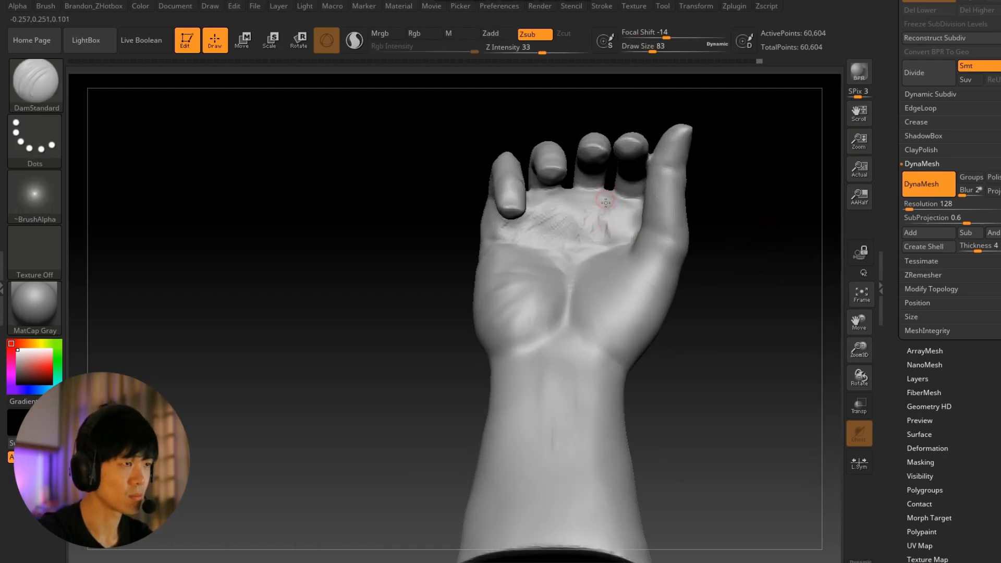
mouse_move(606, 202)
left_mouse_down()
mouse_move(567, 244)
mouse_move(500, 232)
left_mouse_up()
mouse_move(746, 245)
left_mouse_down()
mouse_move(739, 273)
mouse_move(750, 266)
left_mouse_up()
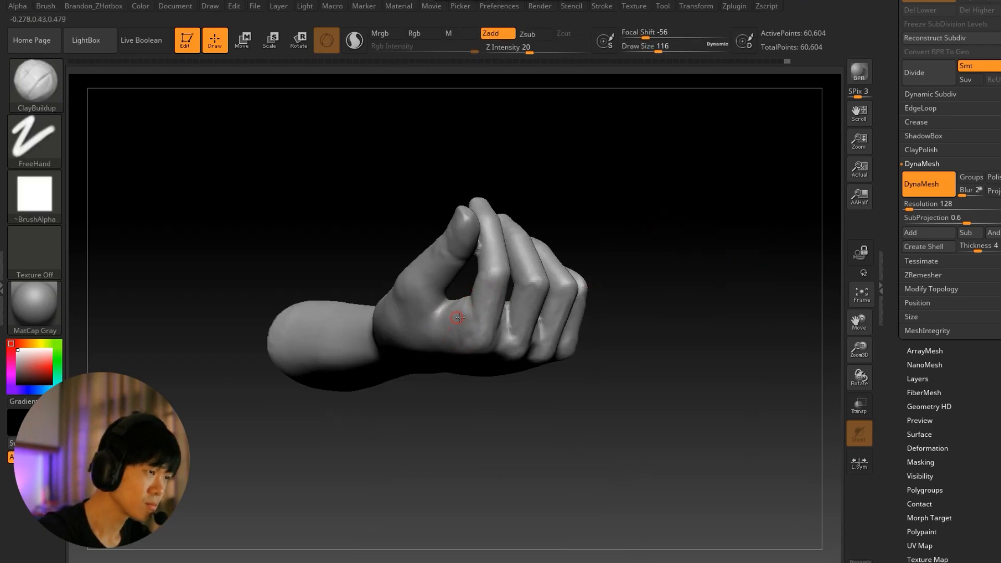
Smooth the web between thumb and index finger and refine the thumb's inner side with ClayBuildup at draw size 101
left_click_drag(458, 317, 494, 293, "shift")
mouse_move(704, 323)
left_mouse_down()
mouse_move(615, 367)
mouse_move(708, 322)
left_mouse_up()
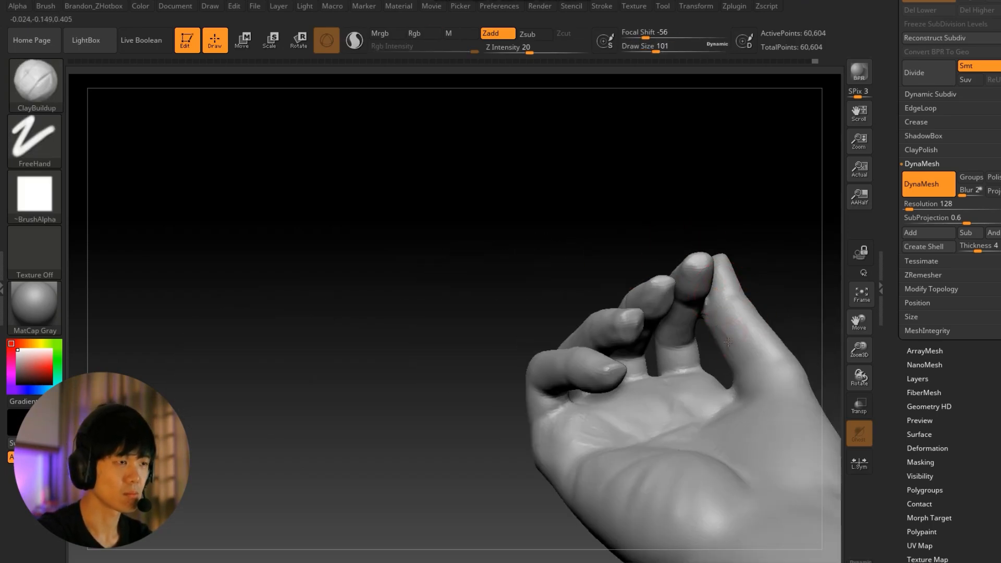
left_click_drag(778, 313, 636, 319)
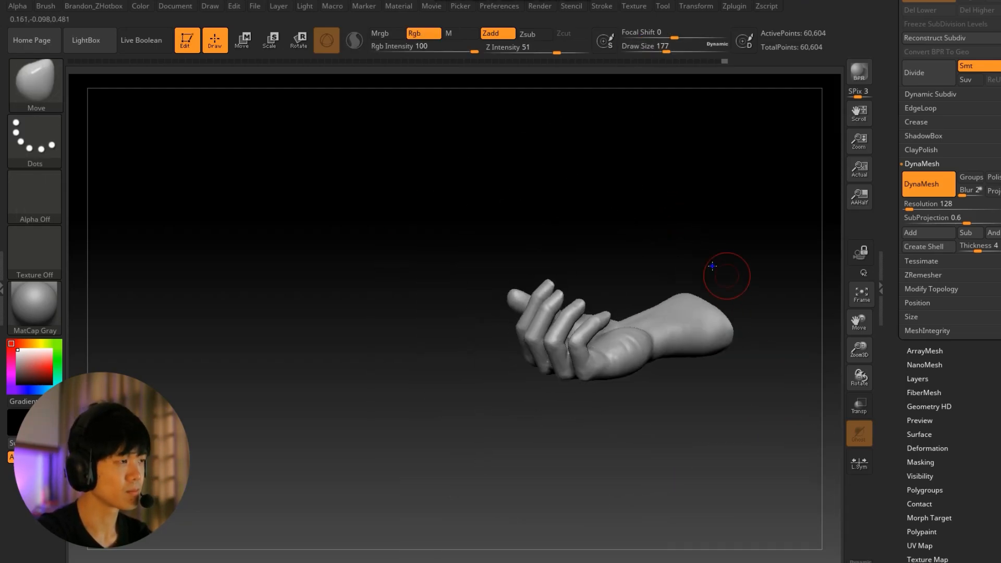
Shape the little-finger edge of the palm with the Move brush, raising its draw size from 177 to 293
mouse_move(726, 272)
left_mouse_down()
mouse_move(525, 268)
mouse_move(500, 174)
mouse_move(644, 175)
mouse_move(551, 382)
left_mouse_up()
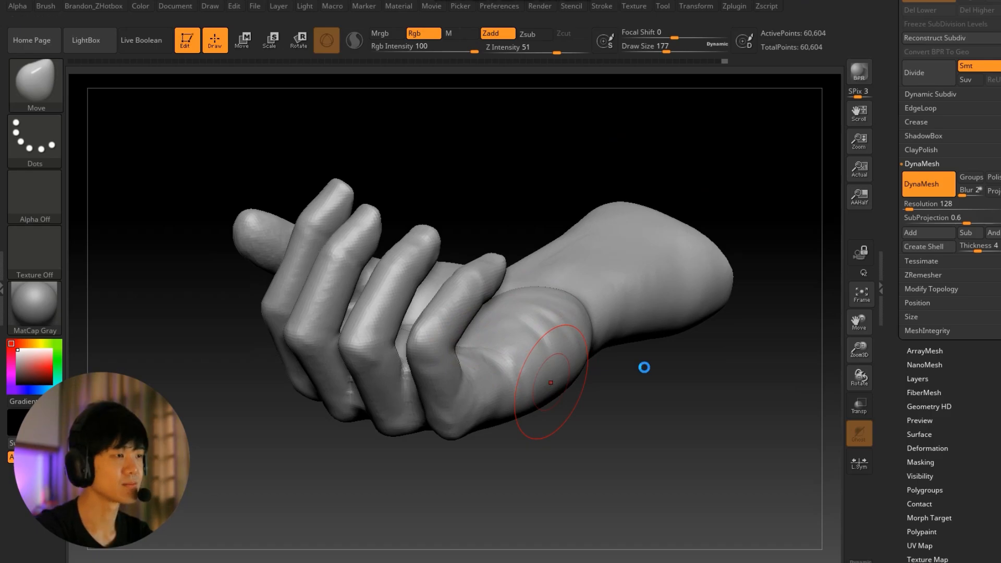
left_click_drag(644, 368, 677, 353)
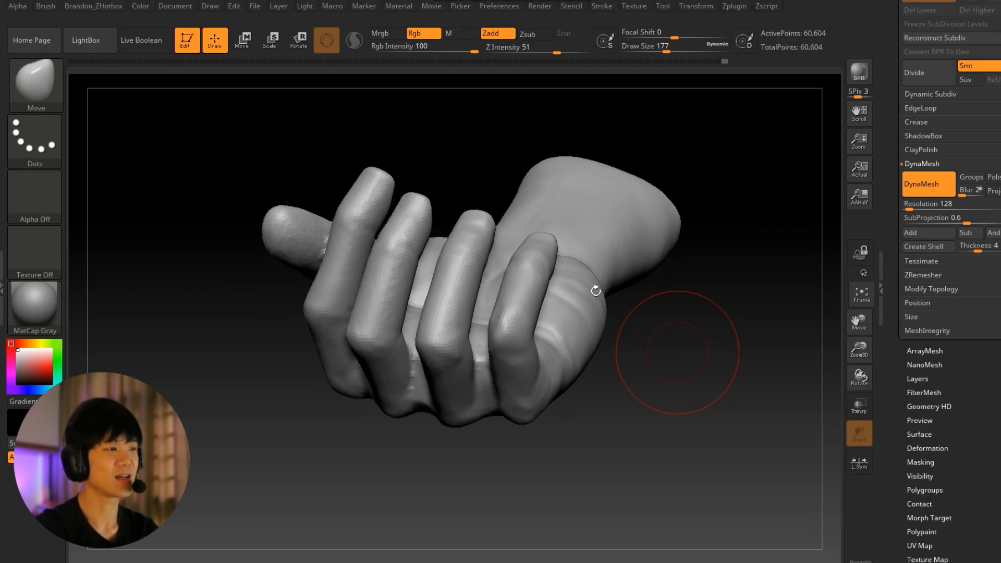
mouse_move(596, 291)
left_mouse_down()
mouse_move(627, 318)
mouse_move(619, 304)
mouse_move(595, 362)
mouse_move(729, 360)
mouse_move(710, 308)
mouse_move(693, 339)
mouse_move(697, 252)
mouse_move(612, 322)
left_mouse_up()
key("s")
mouse_move(513, 369)
left_mouse_down()
mouse_move(580, 384)
mouse_move(579, 407)
left_mouse_up()
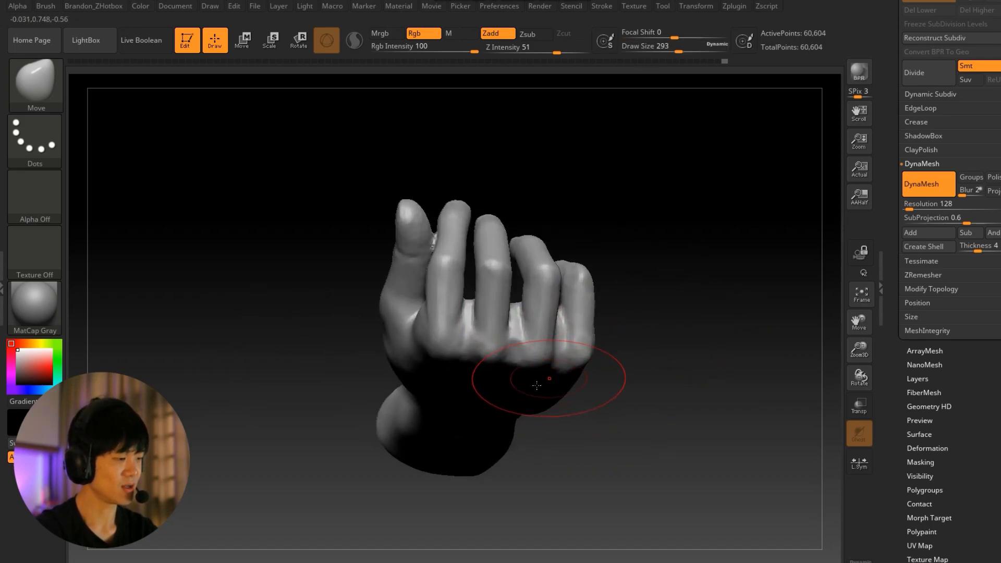
Adjust the arc of the knuckles across the back of the hand with the Move brush at draw size 393
key("s")
left_click_drag(517, 377, 526, 381)
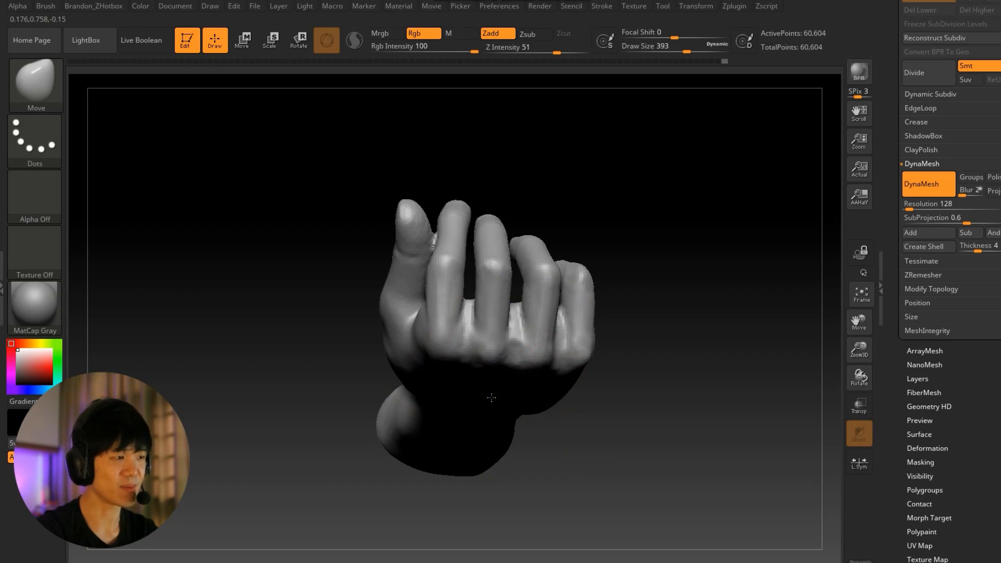
left_click_drag(599, 390, 764, 317)
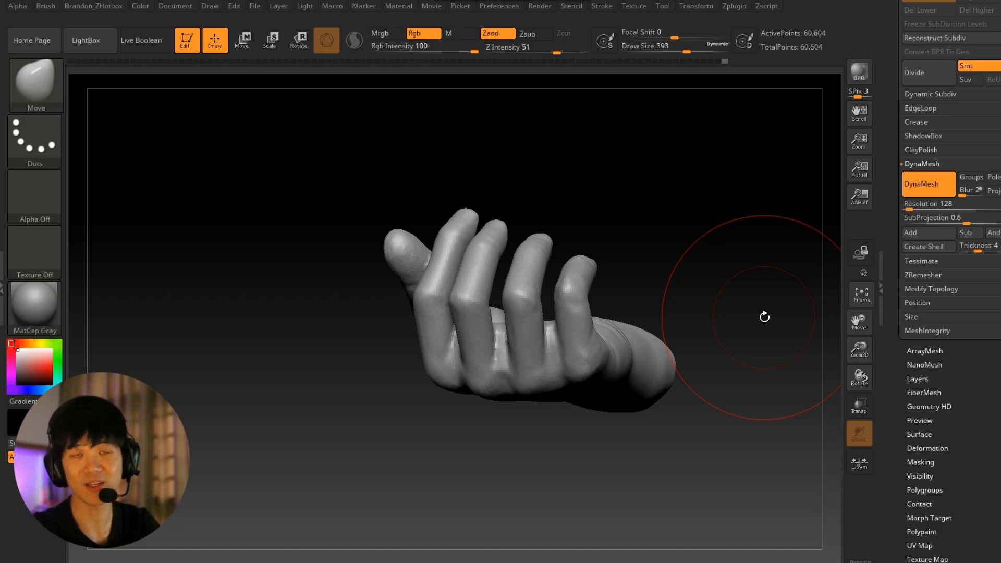
left_click_drag(652, 279, 643, 252)
mouse_move(571, 412)
left_mouse_down()
mouse_move(525, 477)
mouse_move(467, 418)
mouse_move(516, 287)
mouse_move(532, 295)
left_mouse_up()
Build up and smooth the forms of the palm and inner wrist with the ClayBuildup brush
key("s")
key("shift")
key("s")
key("shift")
mouse_move(594, 257)
left_mouse_down()
mouse_move(524, 284)
mouse_move(535, 292)
left_mouse_up()
key("b")
key("c")
key("b")
key("shift")
mouse_move(524, 360)
left_mouse_down()
mouse_move(537, 374)
mouse_move(528, 328)
mouse_move(521, 416)
mouse_move(501, 398)
mouse_move(538, 458)
mouse_move(519, 386)
mouse_move(458, 330)
left_mouse_up()
key("shift")
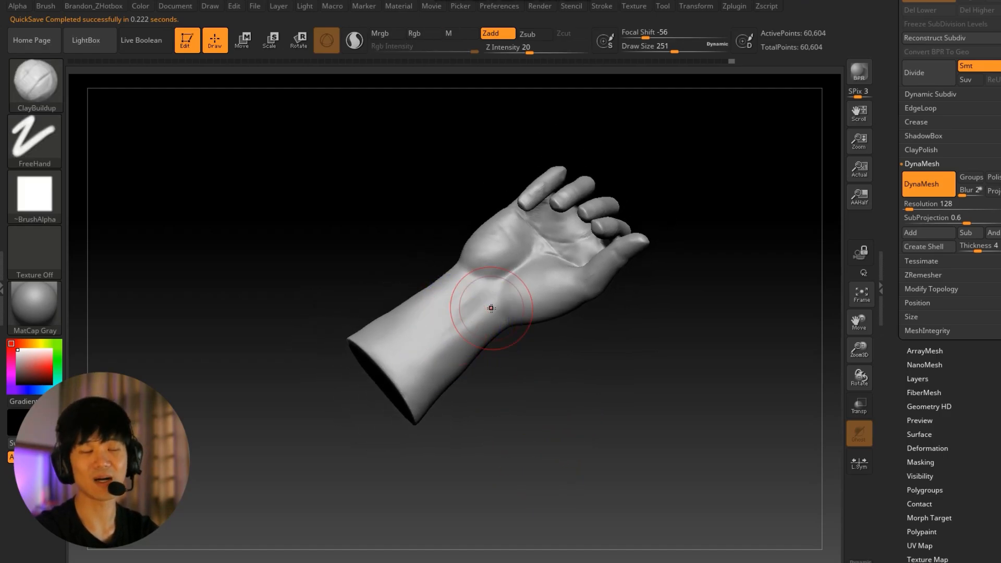
Smooth the base of the thumb on the palm side with the Smooth brush at draw size 177
mouse_move(637, 342)
left_mouse_down()
mouse_move(670, 336)
mouse_move(641, 279)
mouse_move(616, 177)
left_mouse_up()
mouse_move(616, 137)
left_mouse_down("alt")
mouse_move(603, 246)
mouse_move(580, 240)
left_mouse_up("alt")
key("s")
key("shift")
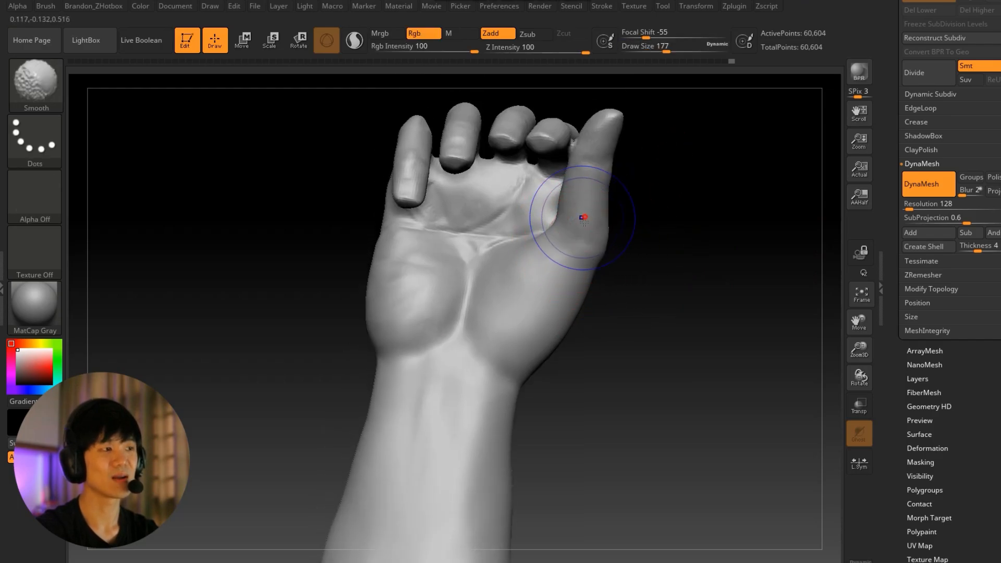